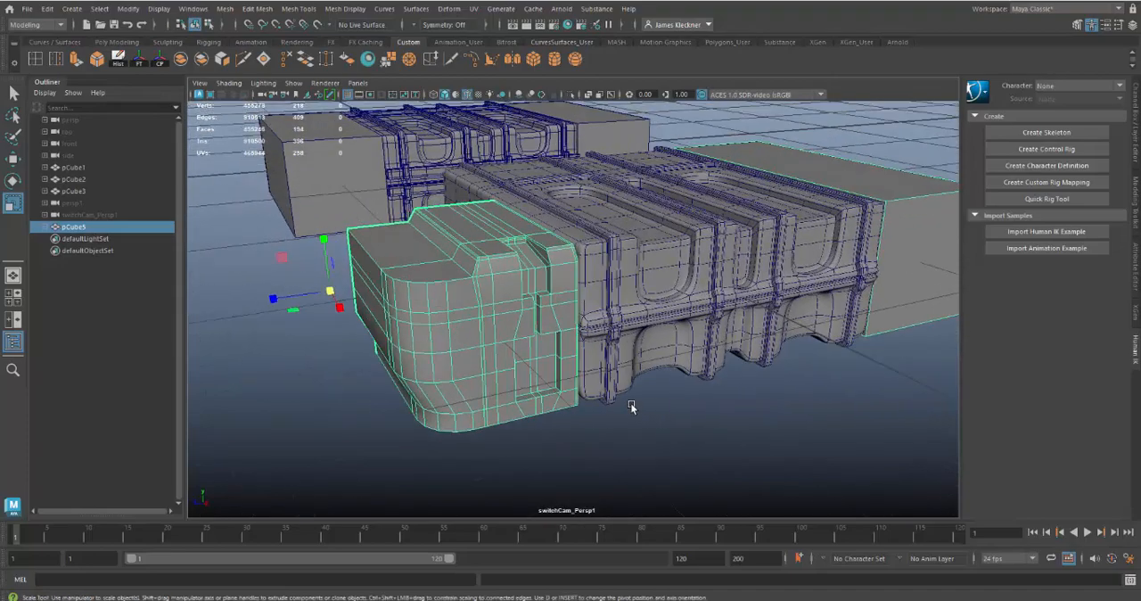
Examine both ribbed case models and their end blocks from several angles
right_click_drag(470, 349, 512, 412, "alt")
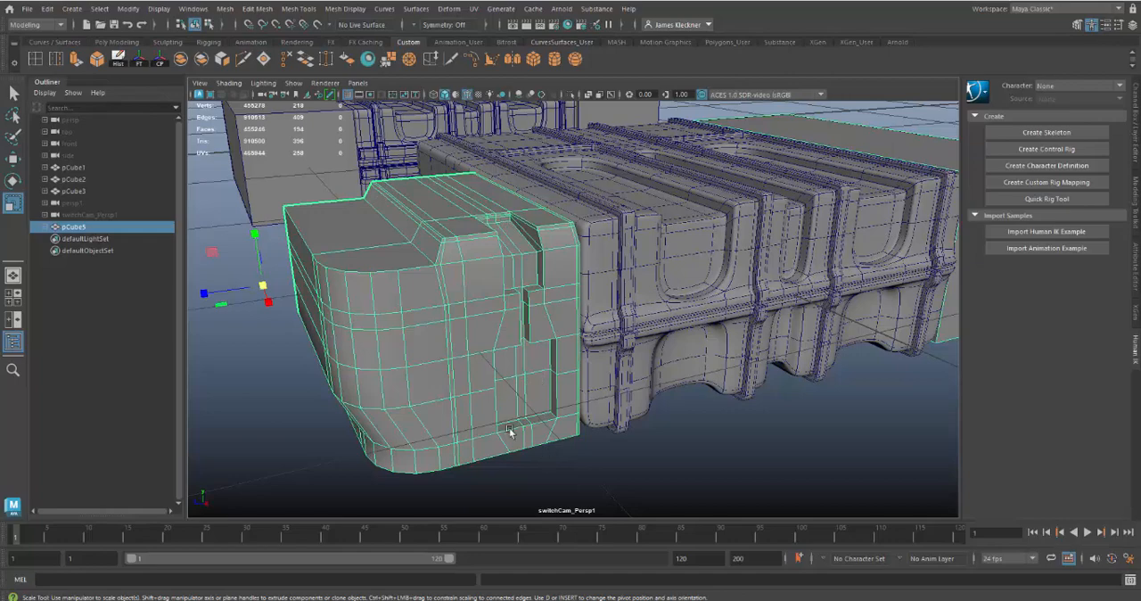
right_click_drag(538, 403, 468, 354, "alt")
left_click_drag(469, 348, 461, 369, "alt")
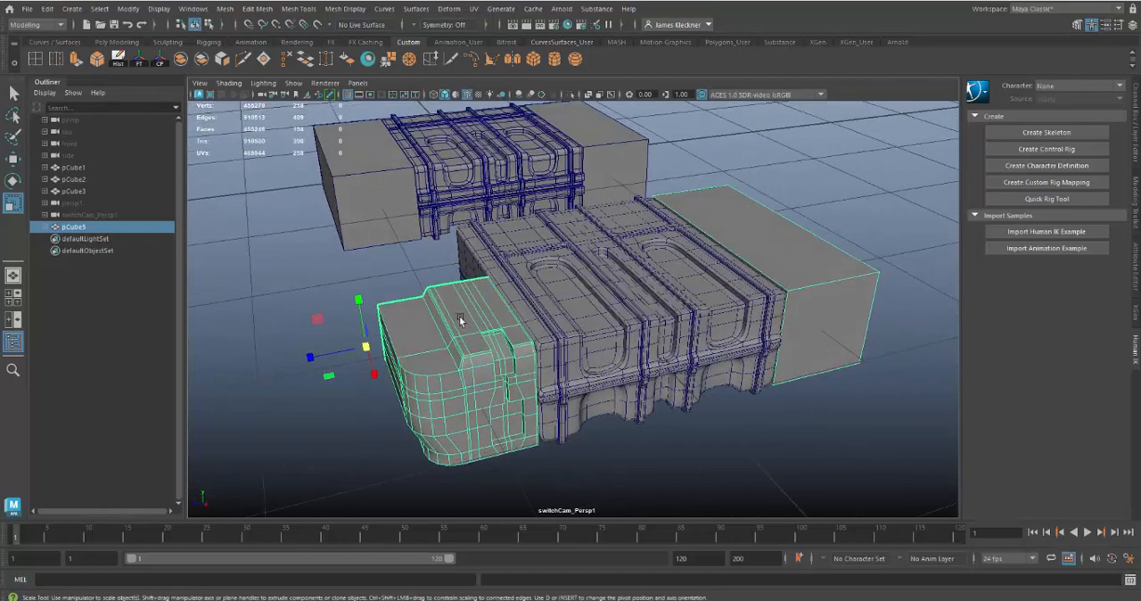
left_click(615, 294)
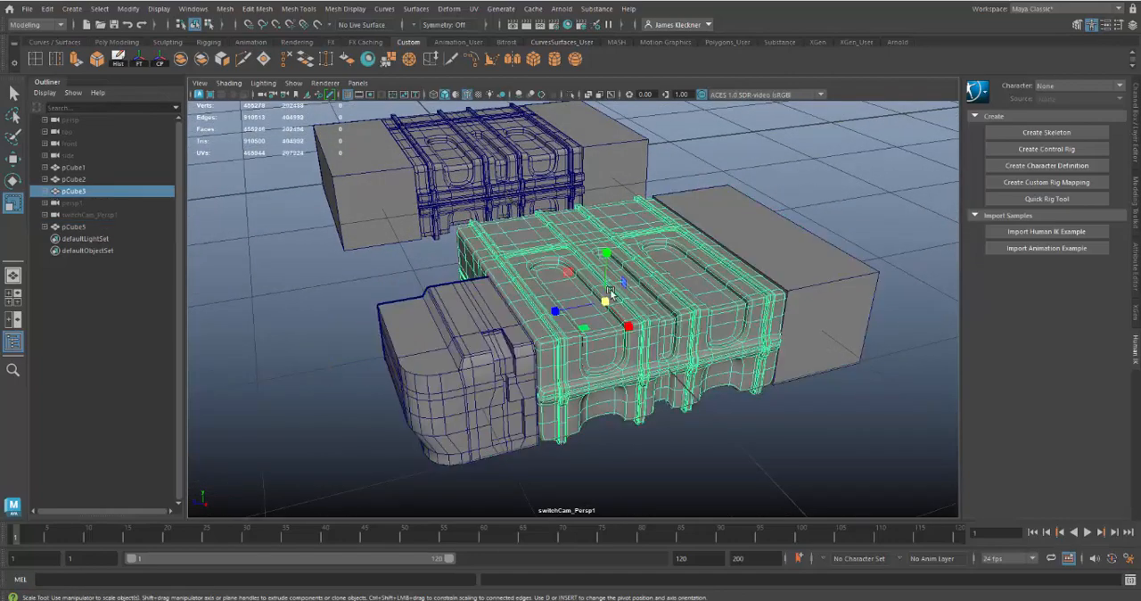
left_click(371, 191)
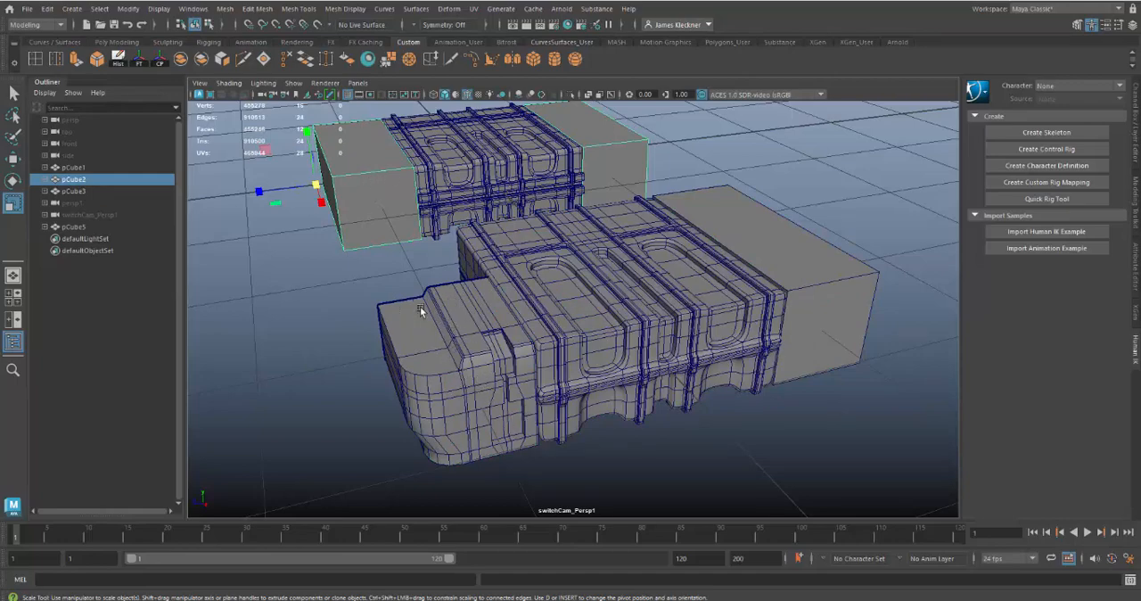
left_click_drag(421, 310, 532, 328, "alt")
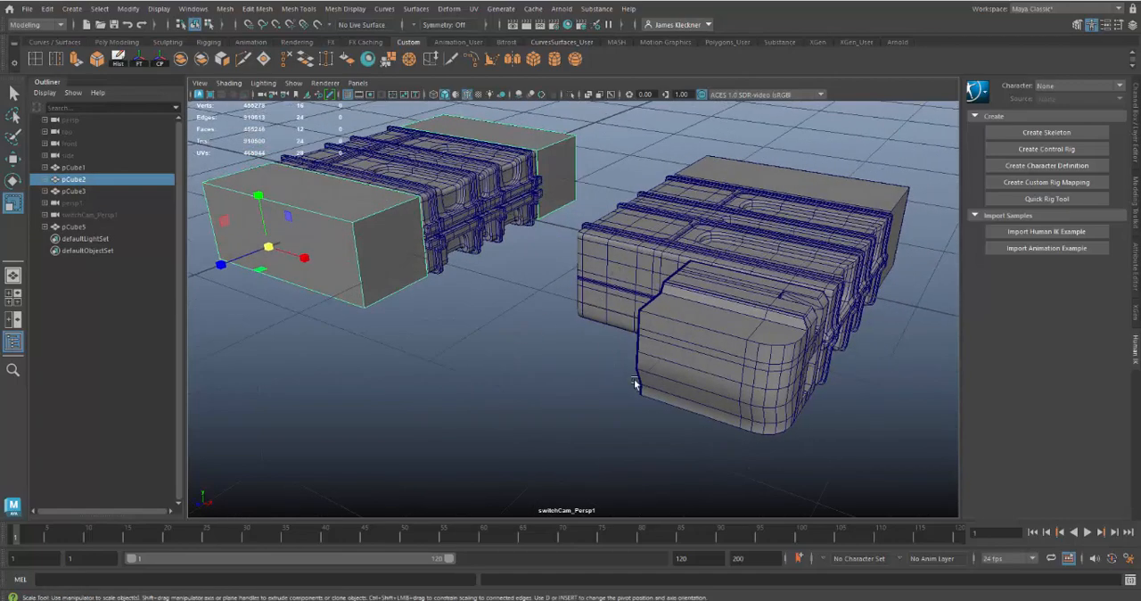
left_click_drag(634, 380, 594, 369, "alt")
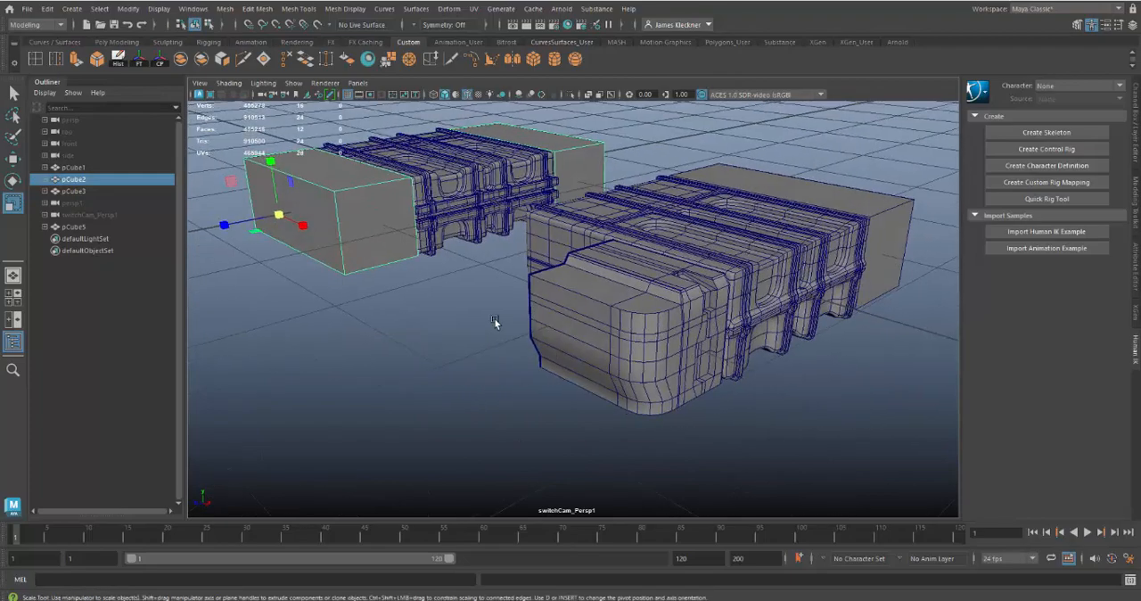
middle_click_drag(495, 322, 641, 486, "alt")
right_click_drag(576, 372, 719, 495, "alt")
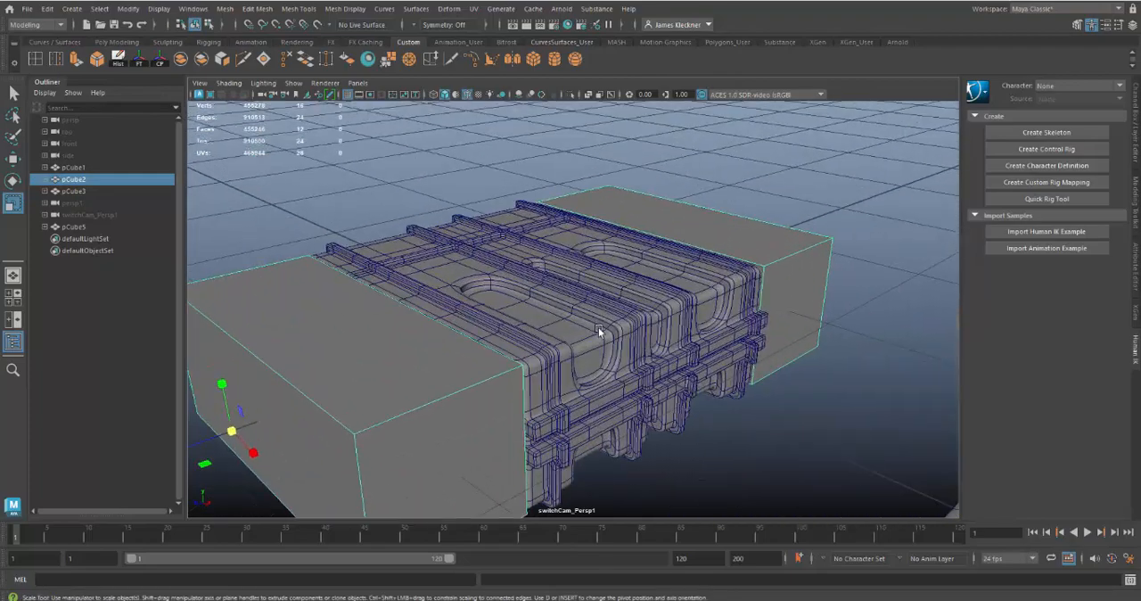
Isolate pCube1, the ribbed body between the two plain end blocks, in the viewport
left_click(599, 331)
middle_click_drag(670, 516, 671, 440, "alt")
right_click_drag(671, 439, 776, 495, "alt")
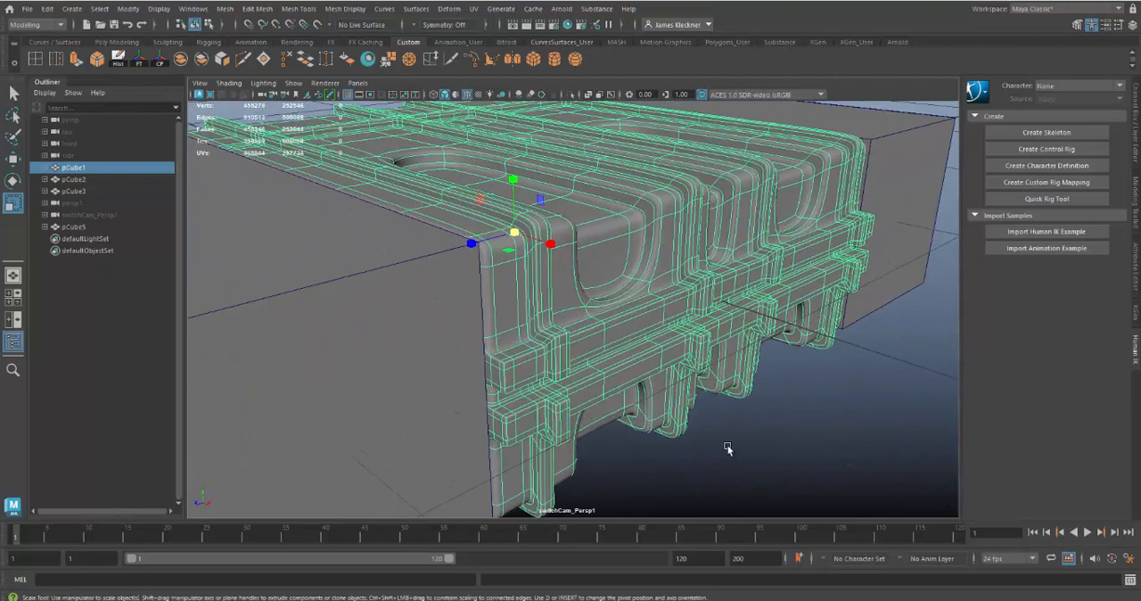
left_click_drag(727, 448, 598, 306, "alt")
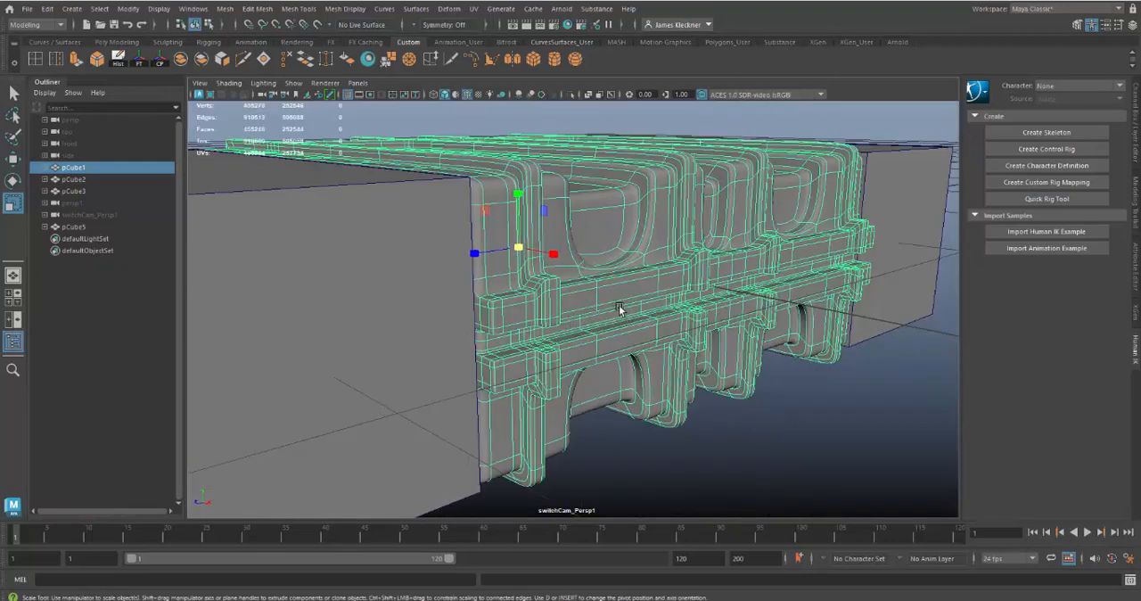
scroll(581, 406, "down", 3)
left_click_drag(582, 407, 495, 373, "alt")
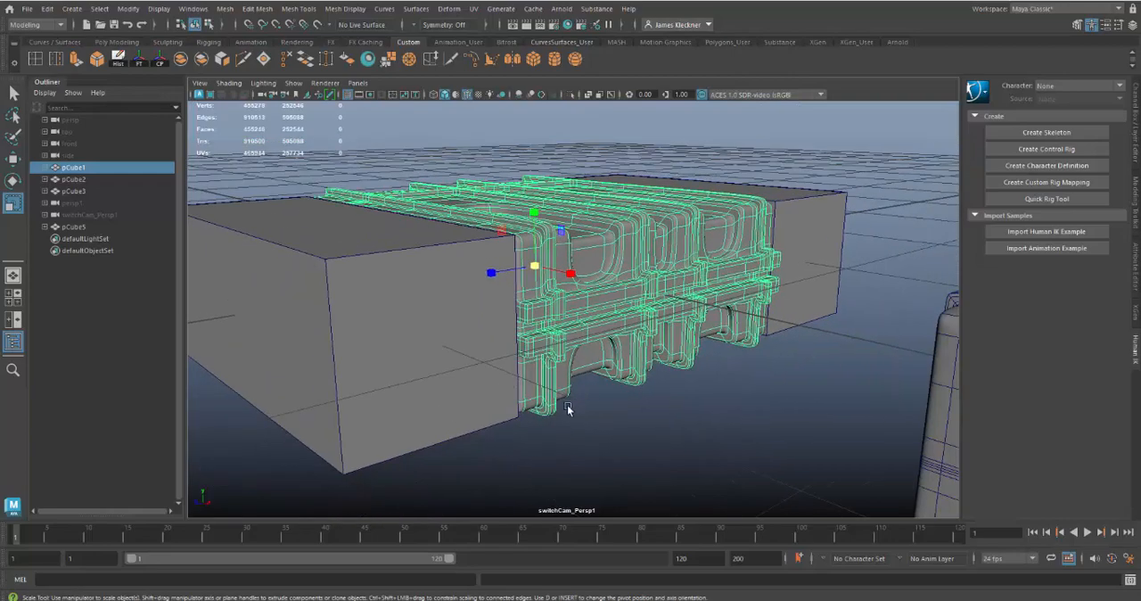
scroll(567, 406, "up", 2)
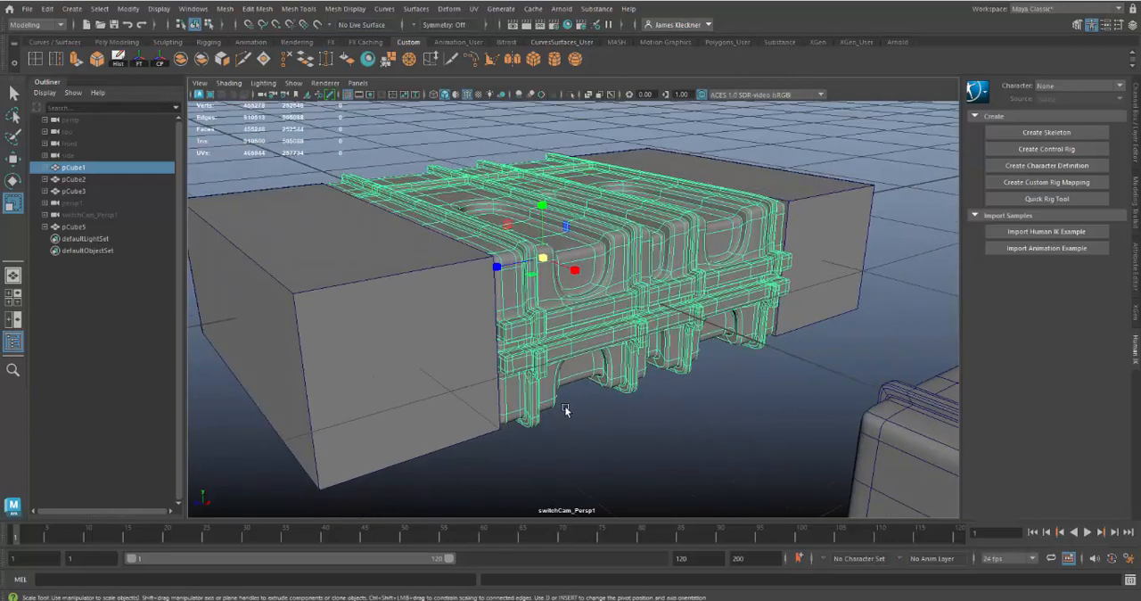
left_click(571, 94)
left_click(571, 94)
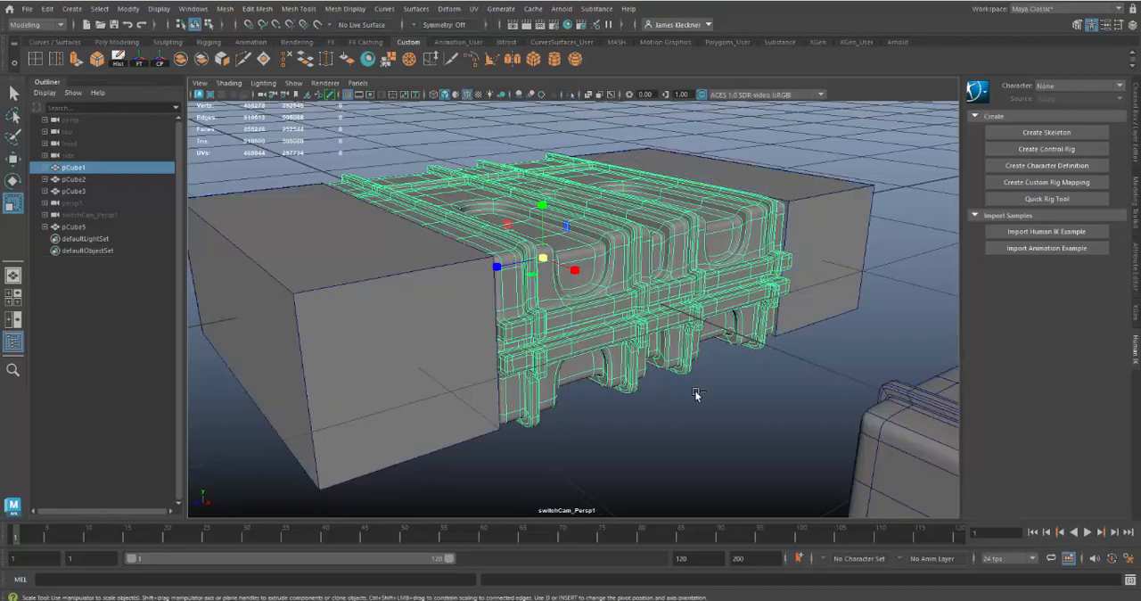
key("ctrl+1")
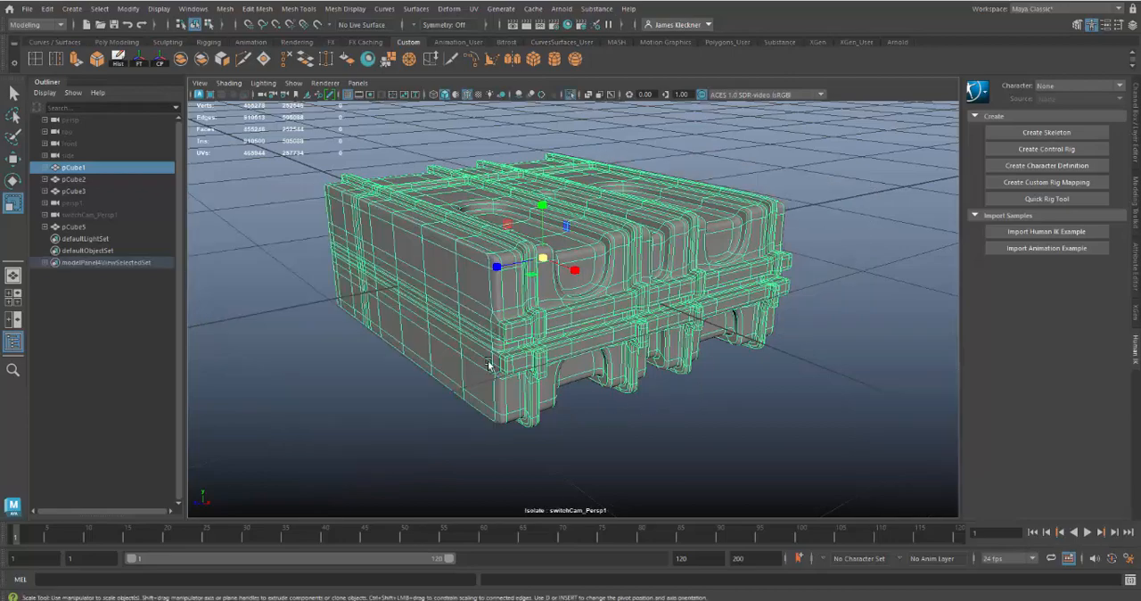
Turn off the smooth preview of the isolated body and activate the Duplicate Edge Loop tool for its seam band
left_click_drag(488, 365, 611, 357, "alt")
key("1")
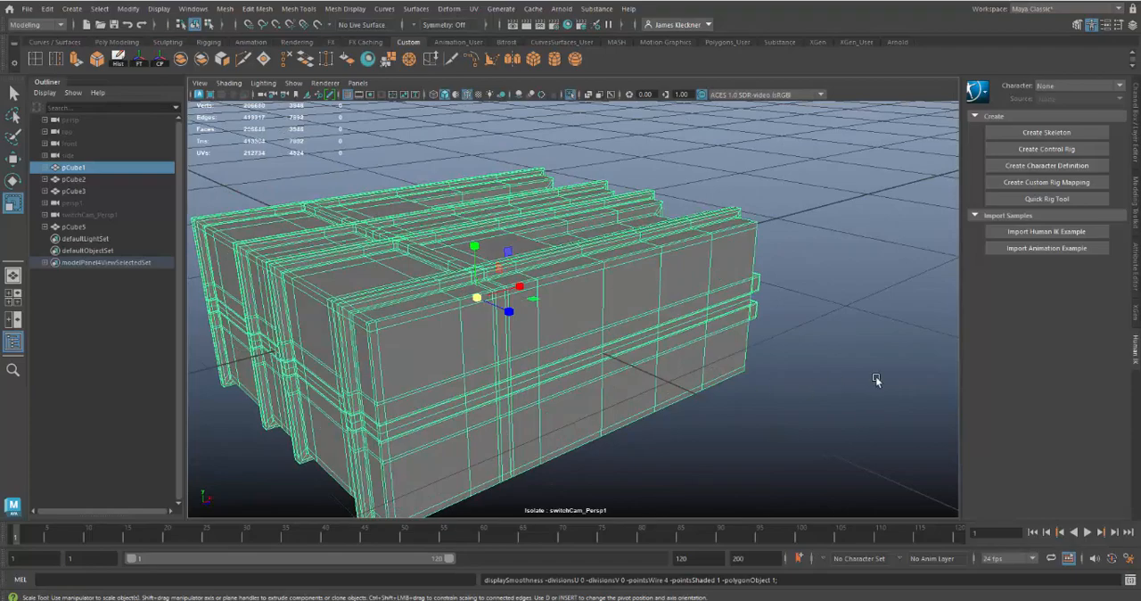
left_click_drag(875, 376, 855, 362, "alt")
right_click_drag(725, 377, 743, 400, "alt")
left_click_drag(743, 400, 680, 351, "alt")
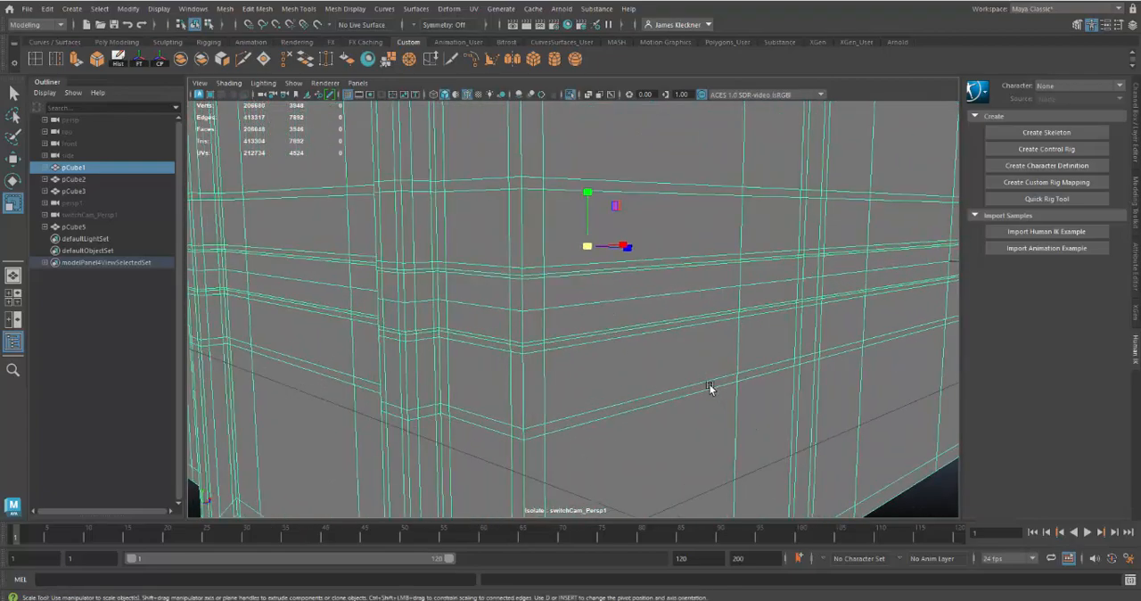
left_click_drag(710, 387, 666, 358, "alt")
left_click_drag(609, 317, 552, 302, "alt")
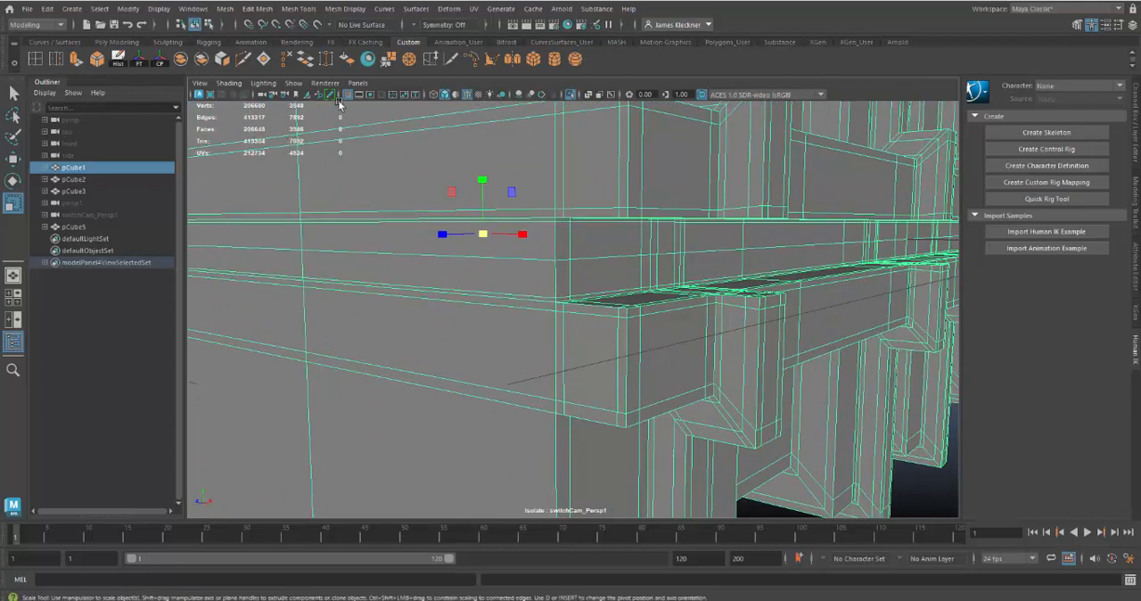
left_click(57, 60)
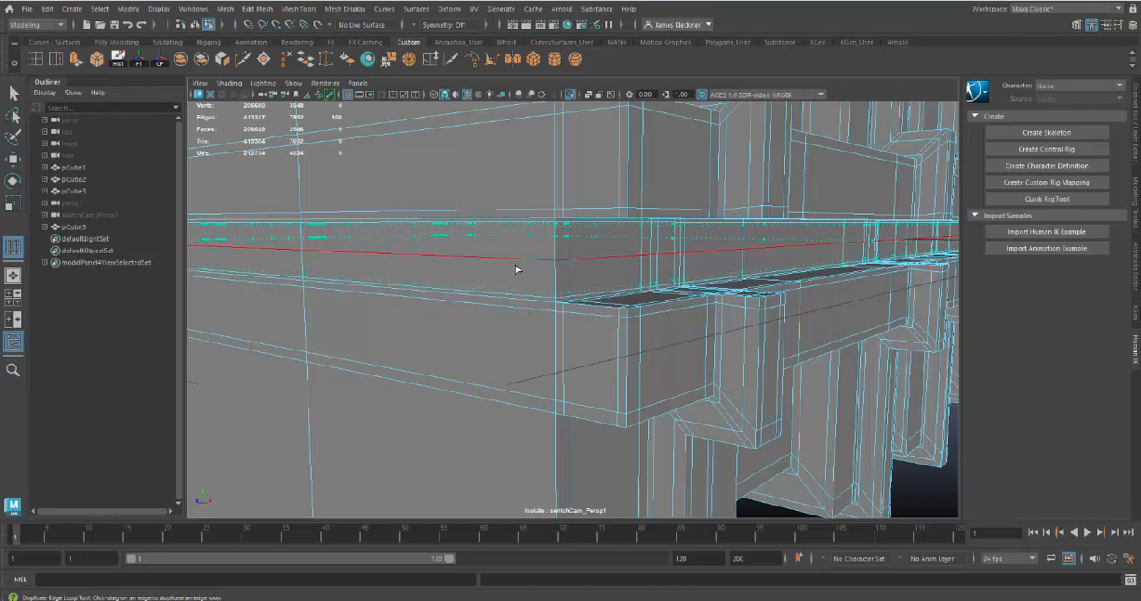
left_click_drag(515, 265, 516, 266)
left_click_drag(652, 313, 647, 326, "alt")
middle_click_drag(647, 326, 702, 204, "alt")
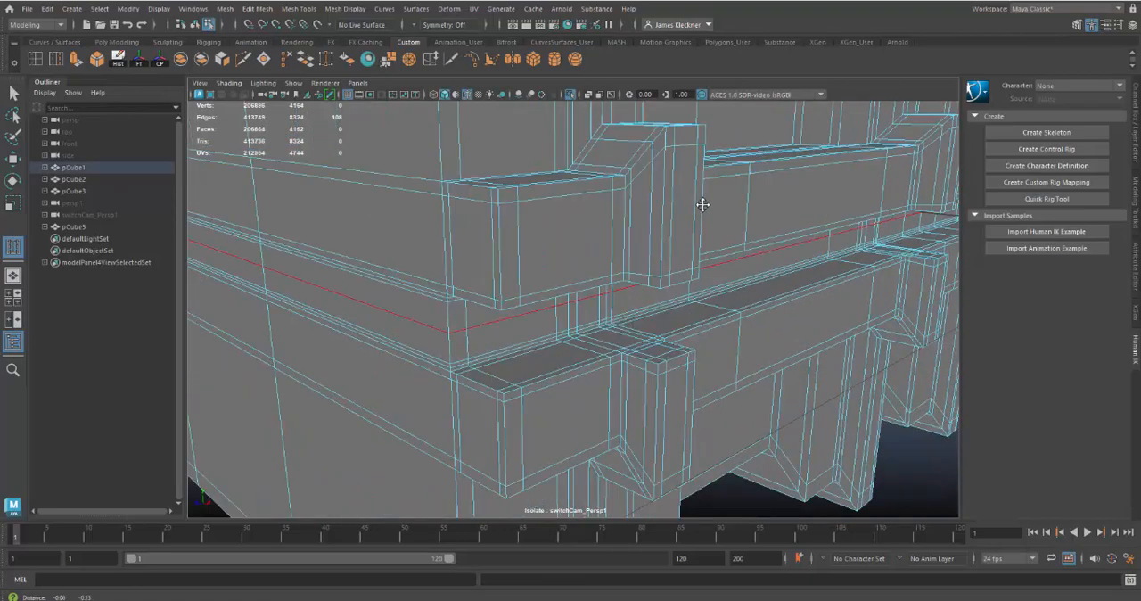
left_click_drag(703, 204, 673, 256, "alt")
key("ctrl+z")
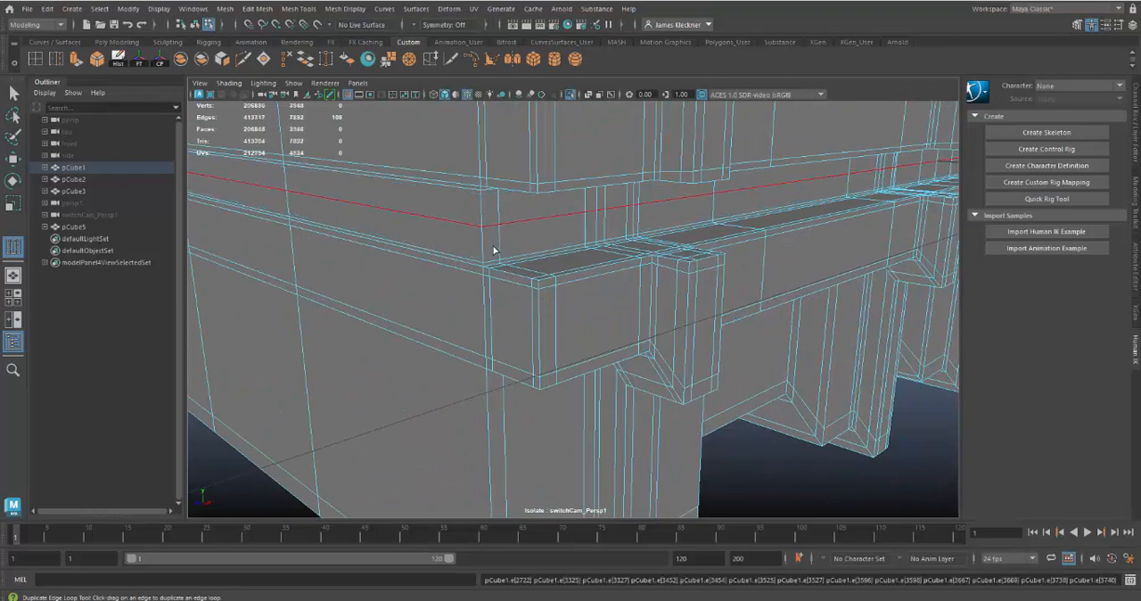
Duplicate the middle edge loop of the seam band, adding one parallel loop above and one below it
left_click_drag(463, 223, 446, 149)
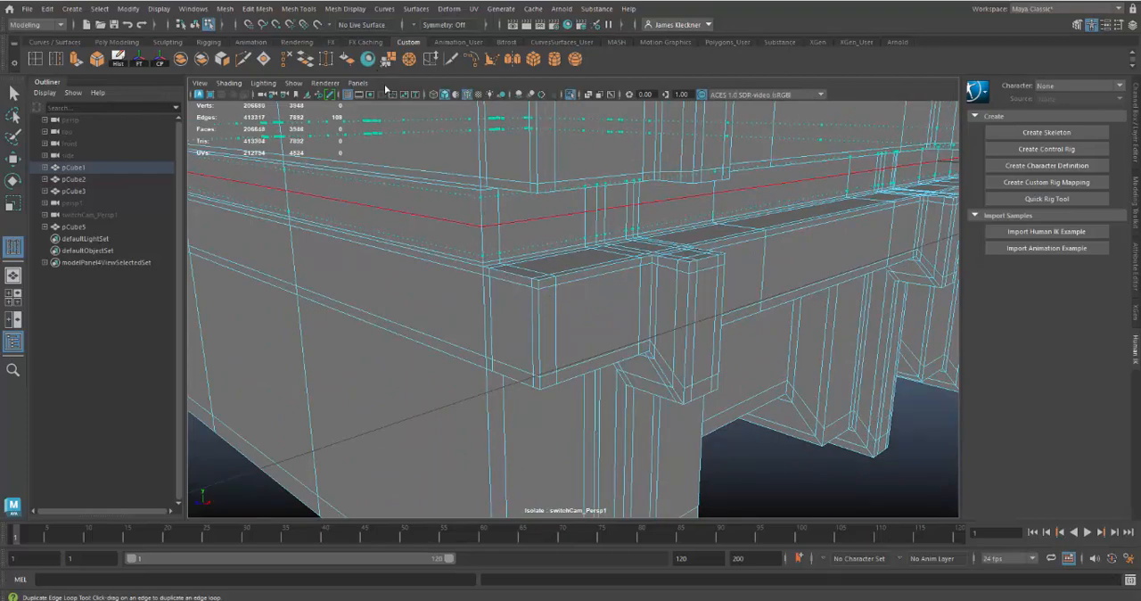
left_click_drag(385, 87, 392, 114)
left_click_drag(396, 183, 406, 186)
mouse_move(562, 253)
left_mouse_down("alt")
mouse_move(573, 253)
mouse_move(561, 251)
left_mouse_up("alt")
Select both duplicated edge loops around the seam band and scale them together vertically to adjust their spacing
left_click(13, 92)
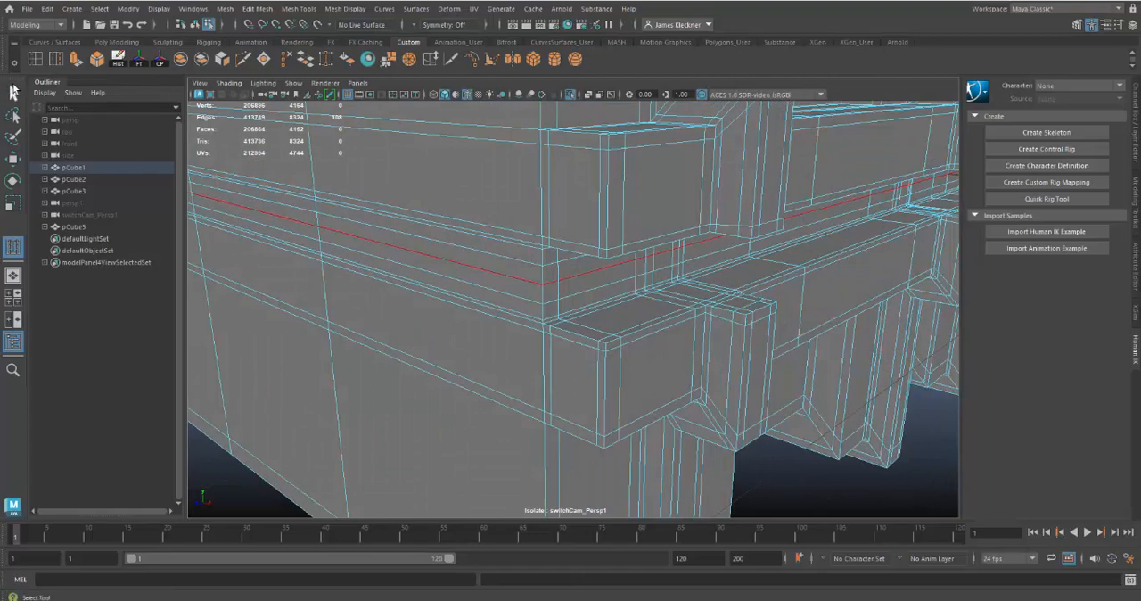
left_click(419, 245)
double_click(422, 243)
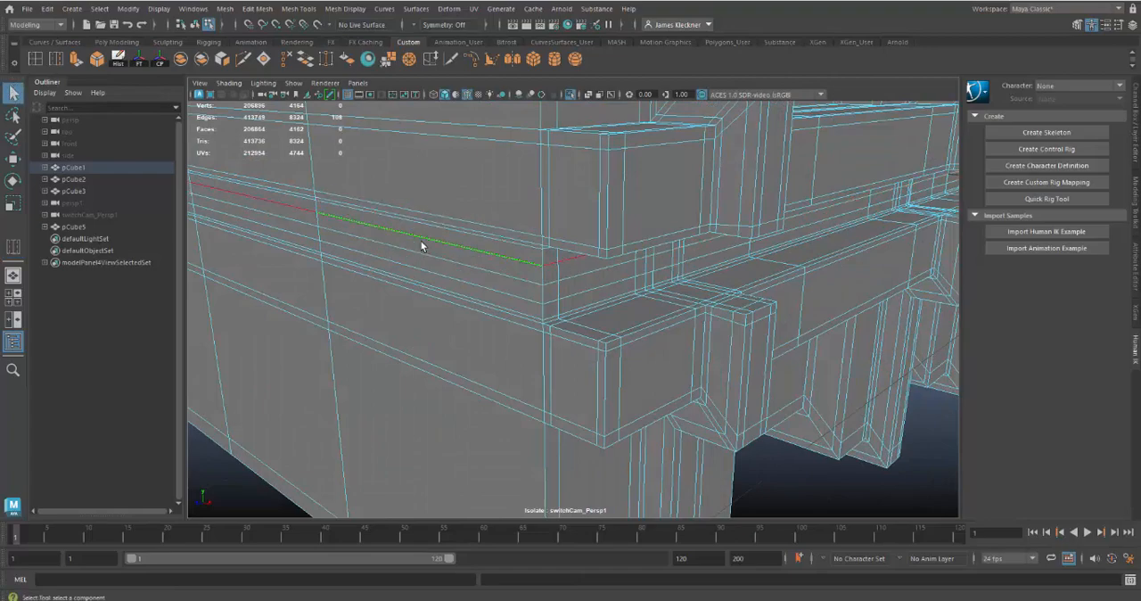
double_click(425, 268, "shift")
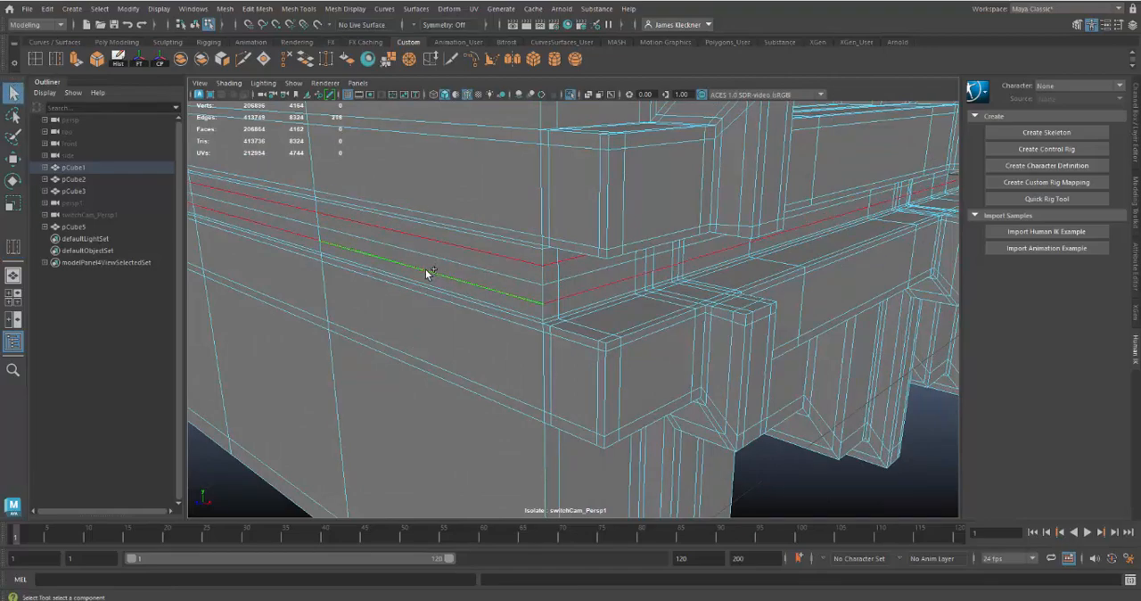
key("r")
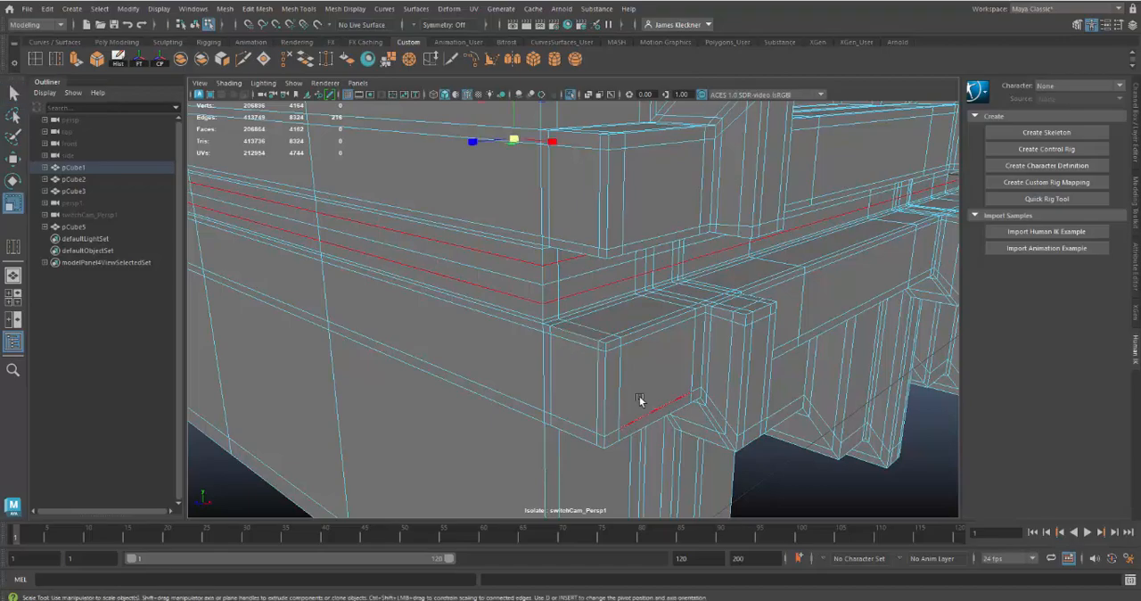
scroll(489, 286, "down", 3)
left_click_drag(495, 282, 509, 280, "alt")
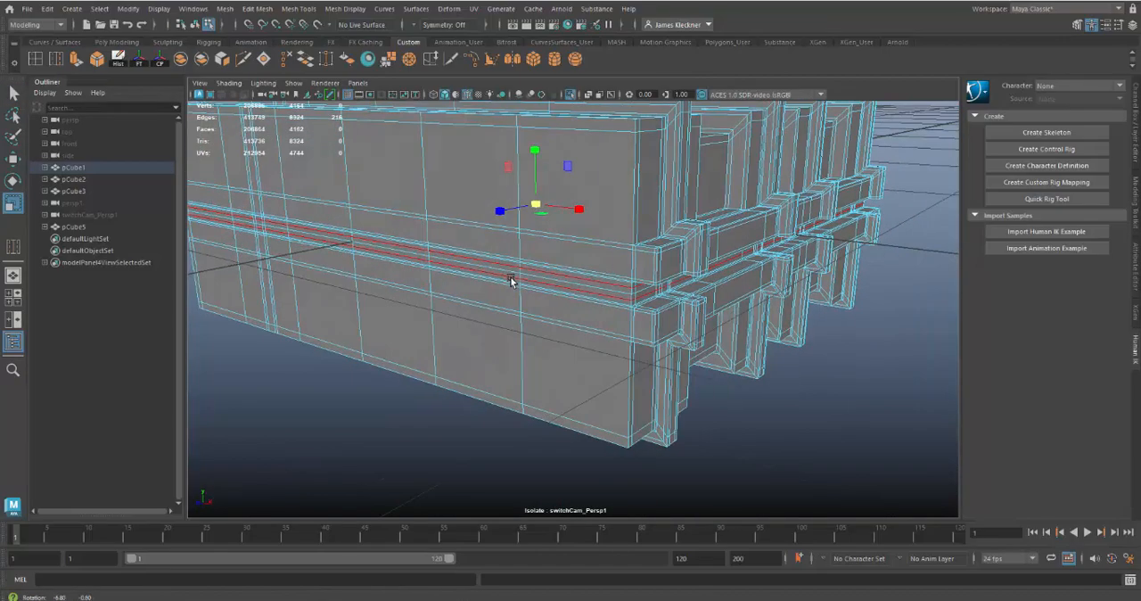
left_click_drag(407, 249, 672, 249, "alt")
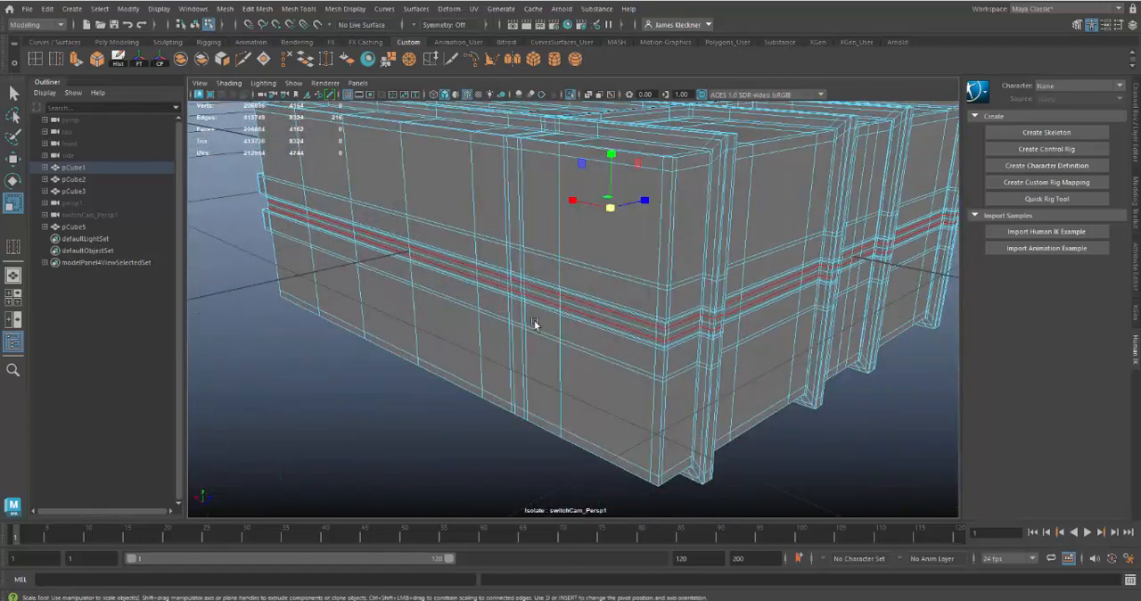
key("4")
scroll(527, 450, "down", 5)
scroll(512, 431, "up", 5)
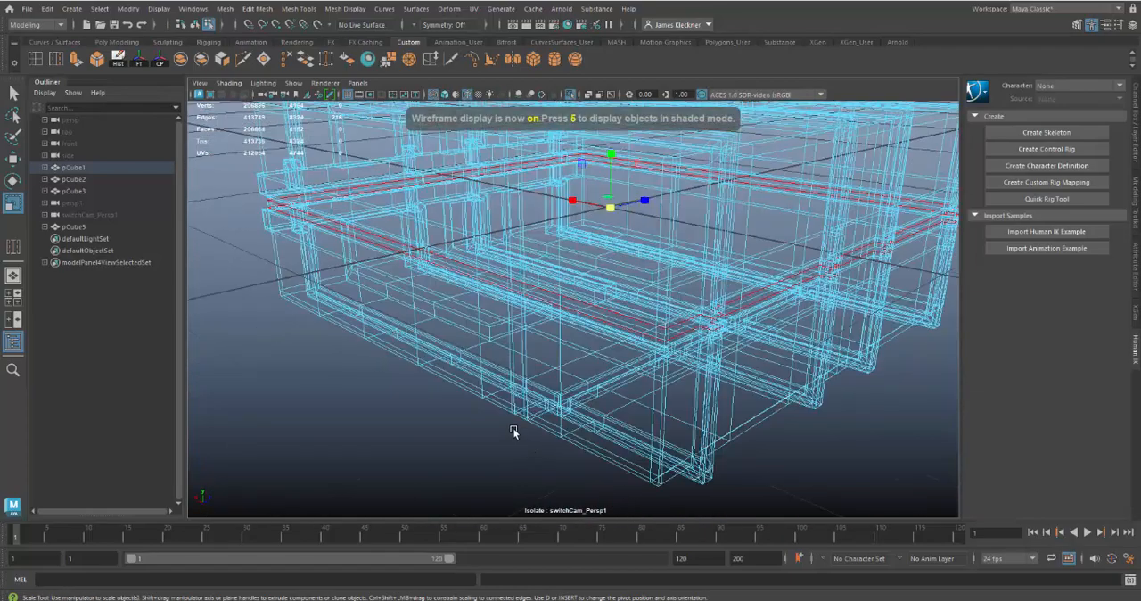
key("5")
key("5")
mouse_move(484, 331)
left_mouse_down("alt")
mouse_move(517, 338)
mouse_move(574, 207)
left_mouse_up("alt")
left_click_drag(610, 152, 612, 165)
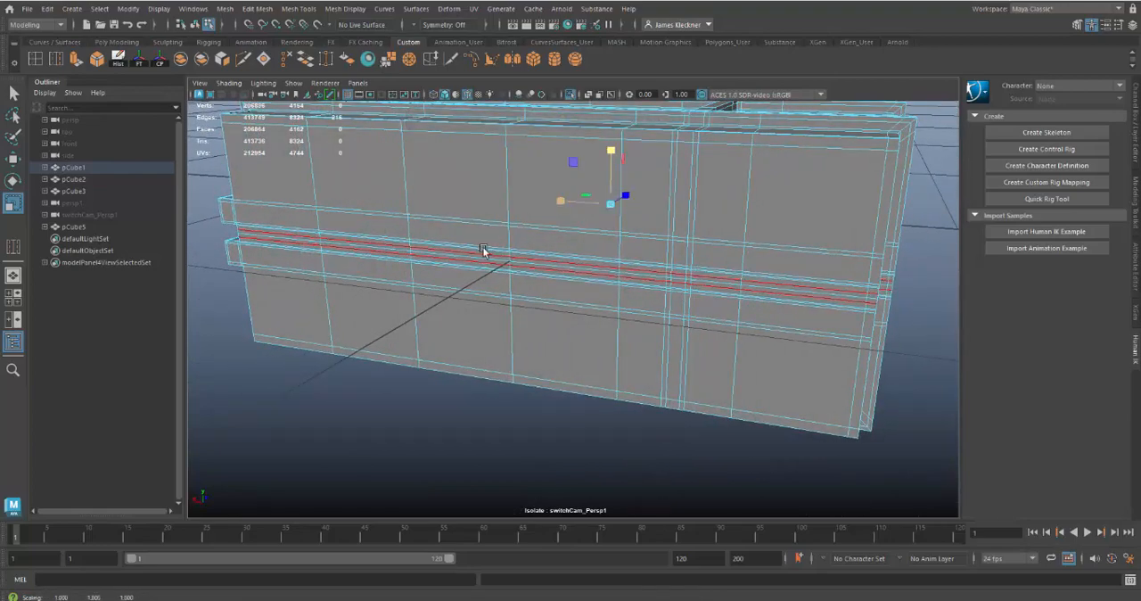
Select the middle edge loop of the seam band and scale it inward to form a recessed groove
left_click_drag(484, 250, 580, 241, "alt")
right_click_drag(578, 334, 583, 308, "alt")
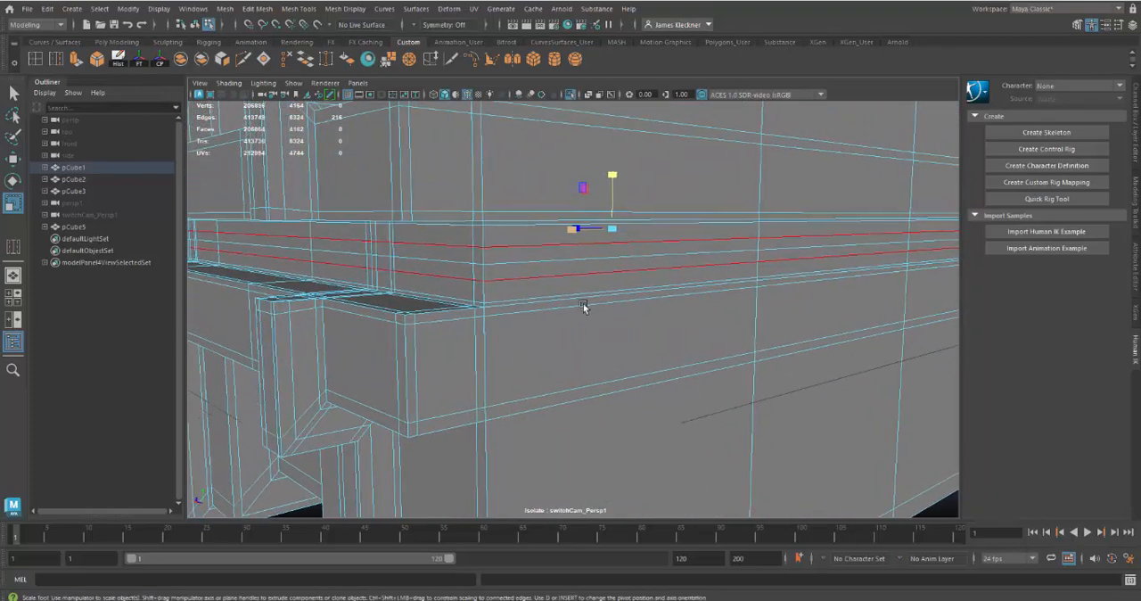
double_click(523, 261)
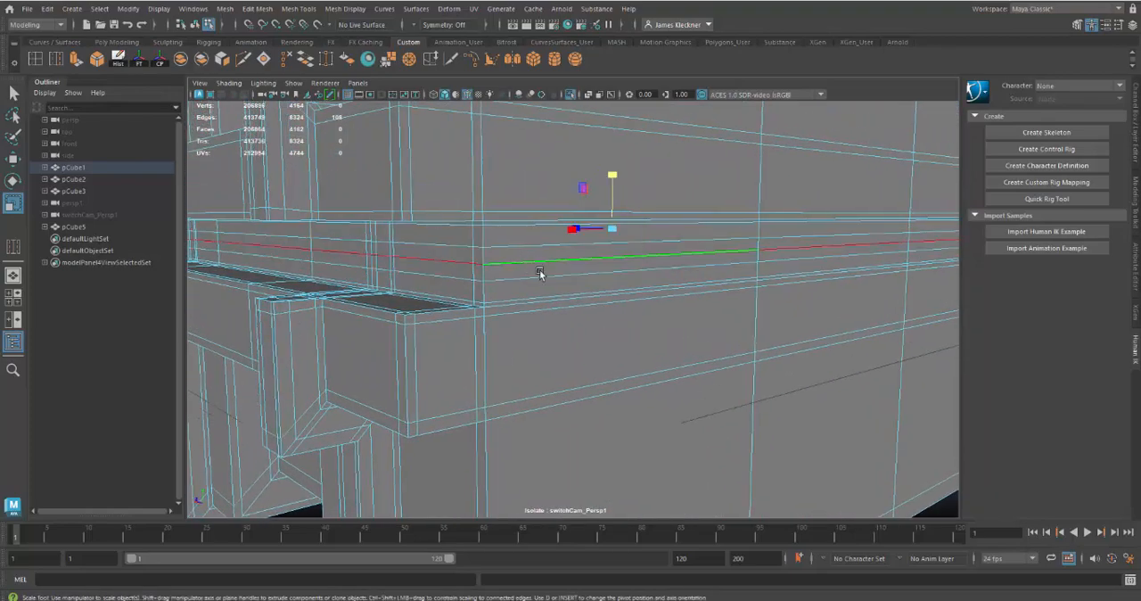
right_click_drag(736, 420, 684, 391, "alt")
left_click_drag(684, 390, 595, 365, "alt")
left_click_drag(605, 259, 644, 321)
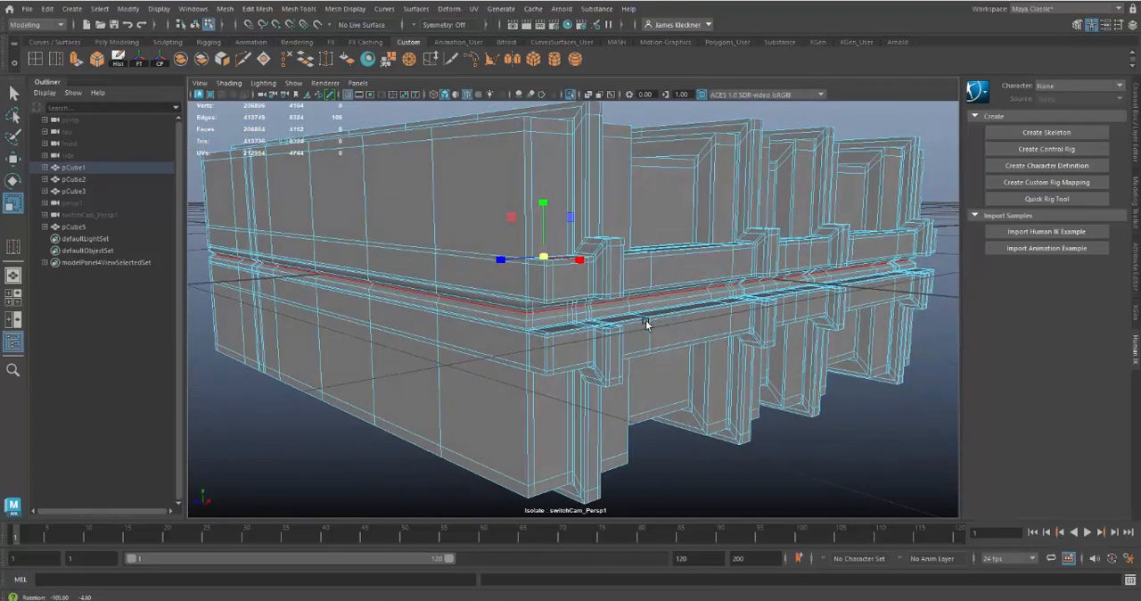
Return to object mode, show the body with smooth preview, deselect it and inspect the seam groove
right_click_drag(490, 230, 526, 203)
key("3")
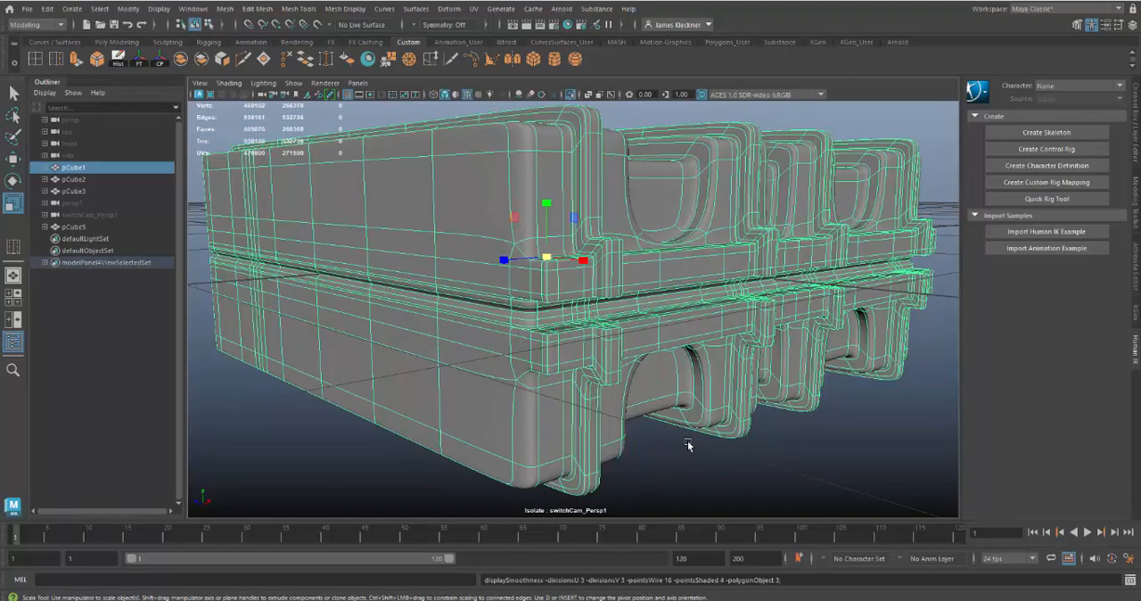
left_click(687, 453)
left_click_drag(527, 401, 489, 389, "alt")
scroll(628, 459, "up", 10)
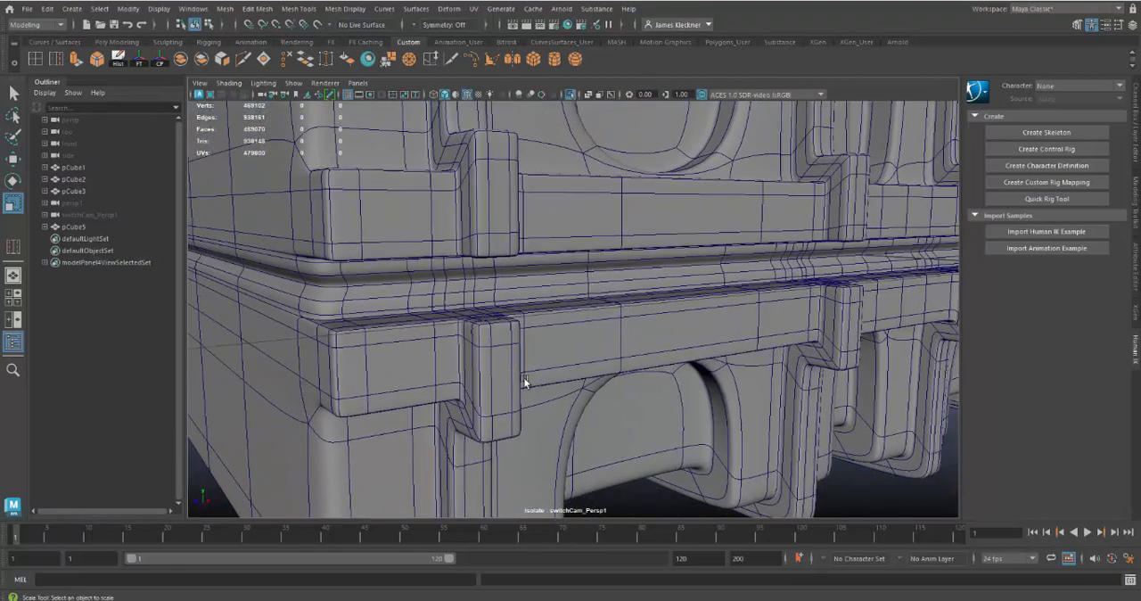
scroll(523, 378, "down", 10)
left_click_drag(490, 345, 506, 371, "alt")
right_click_drag(506, 371, 628, 408, "alt")
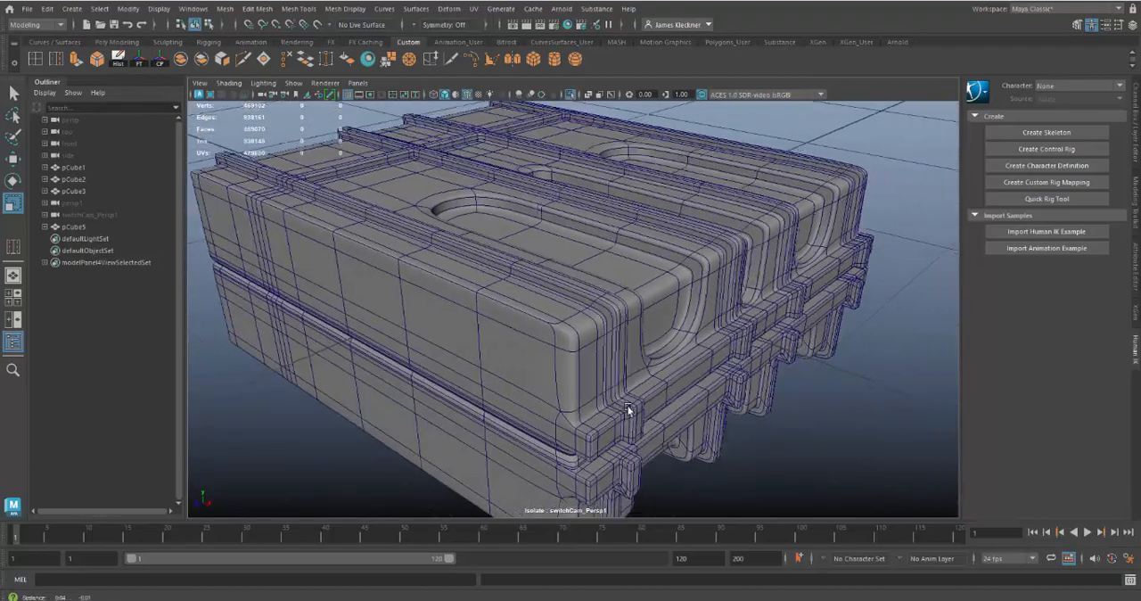
middle_click_drag(627, 407, 604, 389, "alt")
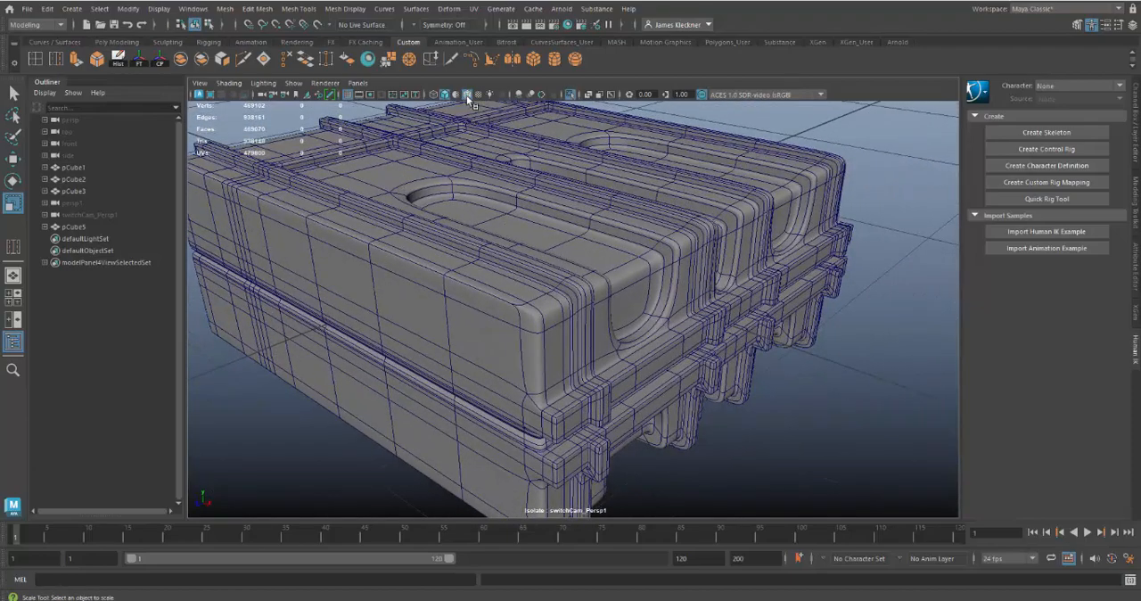
Turn off the wireframe overlay and inspect the smoothed ribbed body in plain shading
left_click(466, 95)
left_click_drag(775, 360, 744, 331, "alt")
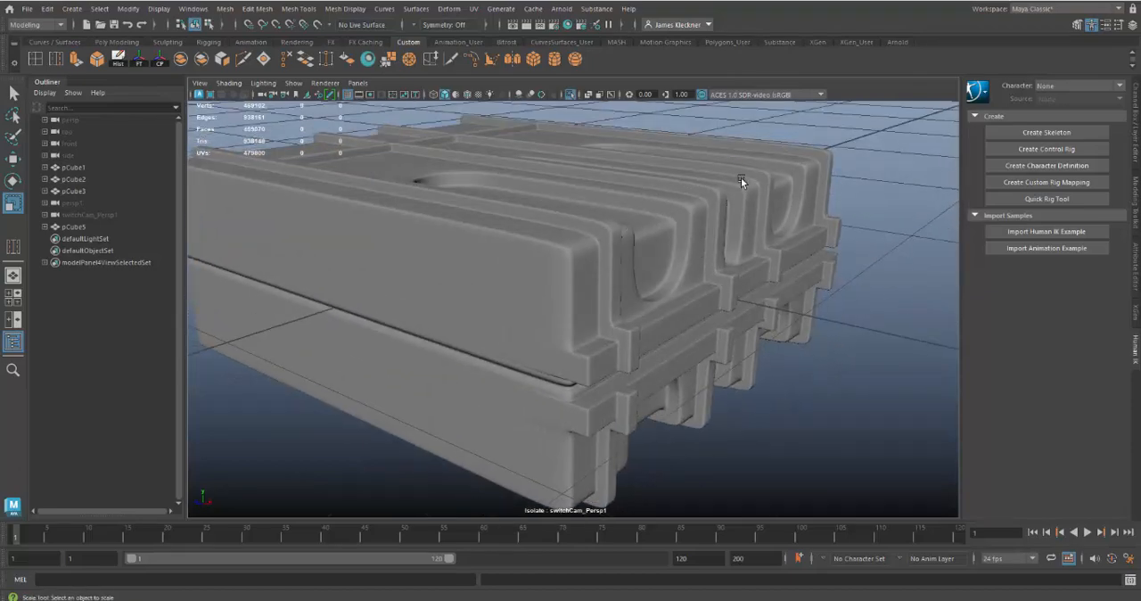
left_click_drag(728, 249, 722, 310, "alt")
Select the ribbed body and switch off its smooth preview to work on the unsmoothed mesh around the pocket openings
left_click(662, 280)
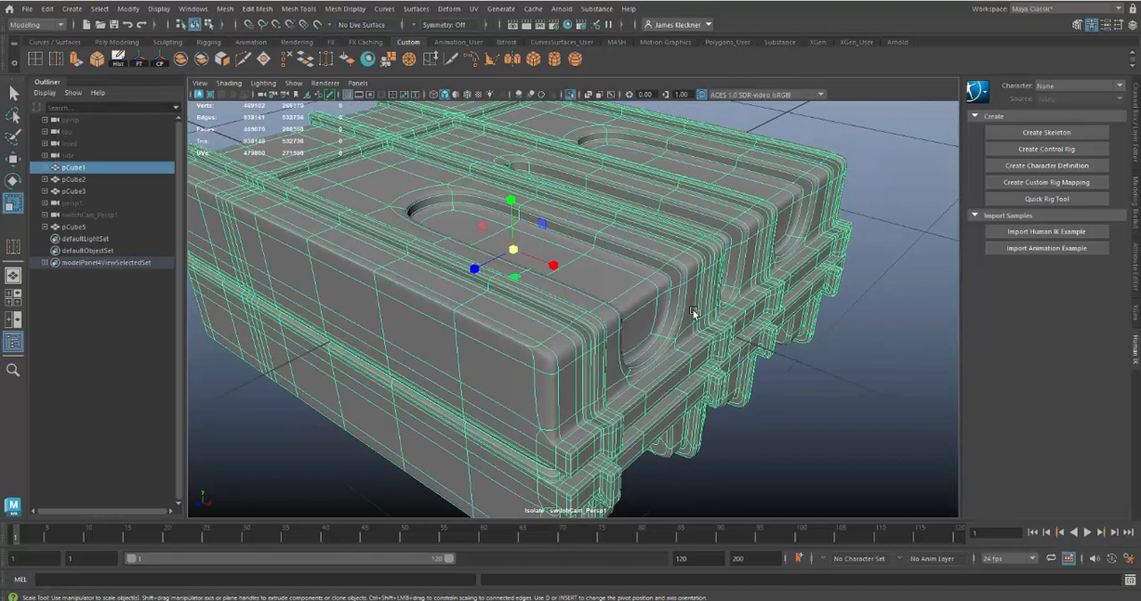
key("1")
right_click_drag(719, 292, 763, 312, "alt")
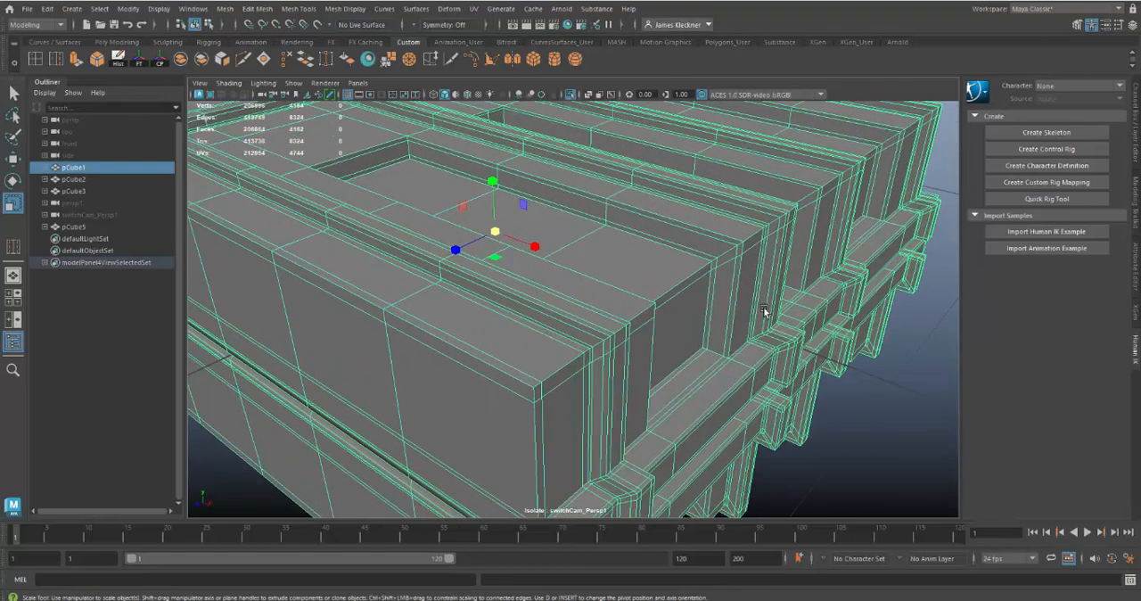
middle_click_drag(737, 259, 686, 260, "alt")
right_click_drag(686, 261, 601, 224, "alt")
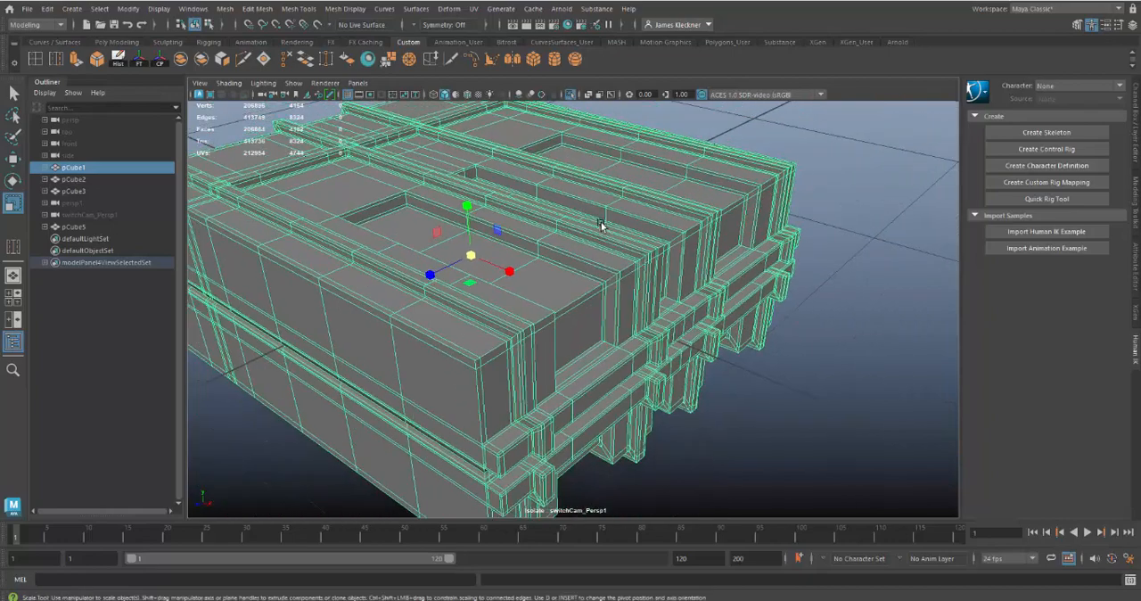
left_click_drag(609, 237, 608, 228, "alt")
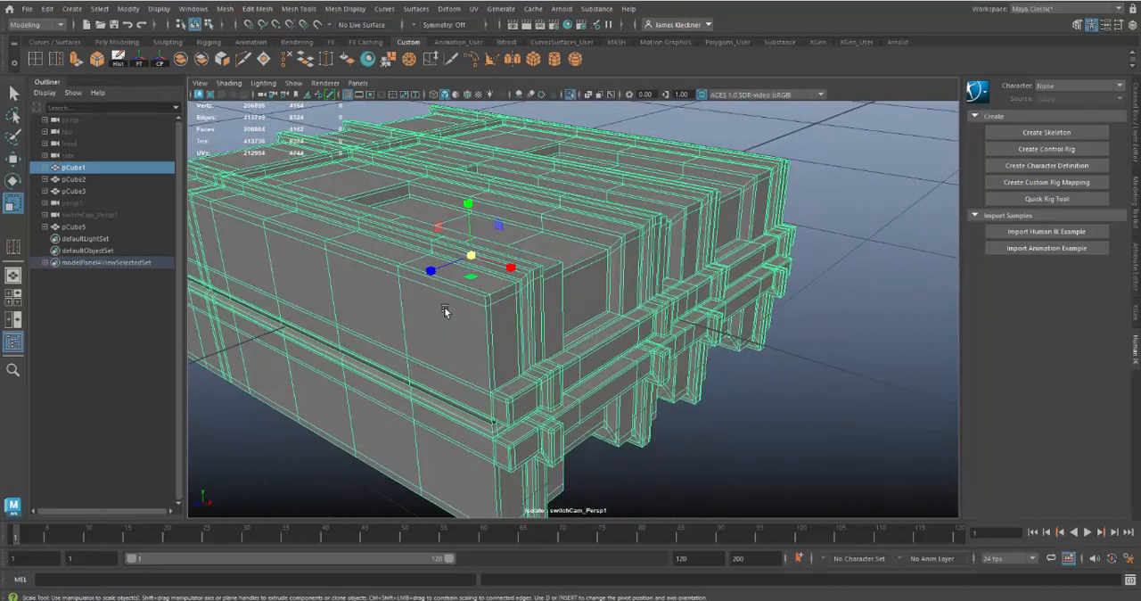
Insert an edge loop across the ribbed body with the Insert Edge Loop tool, close to the end where the recessed pockets open
double_click(34, 59)
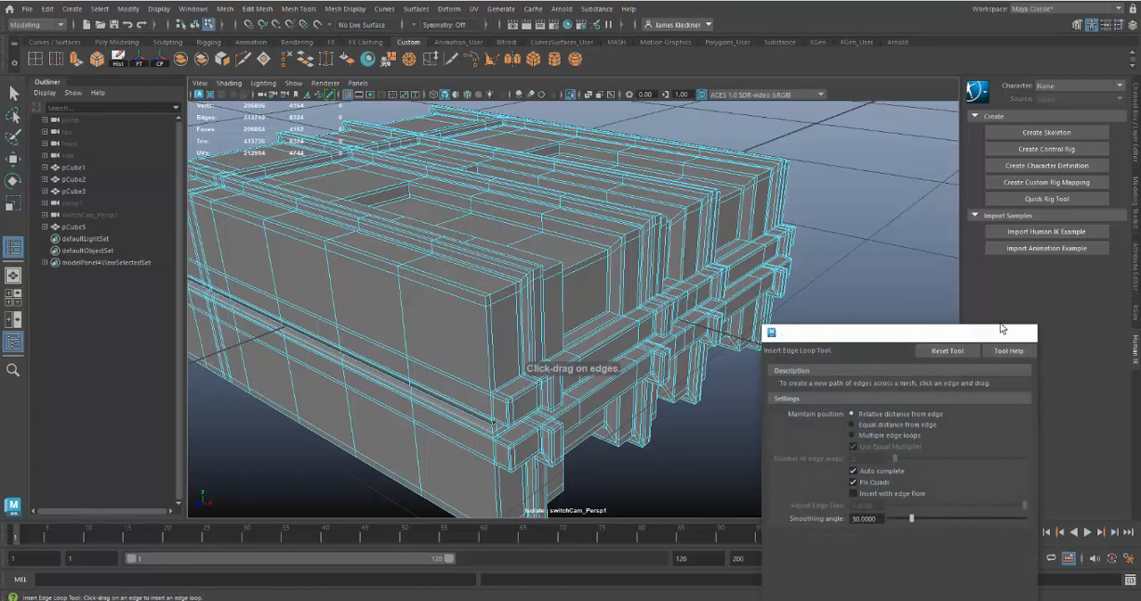
left_click(1025, 331)
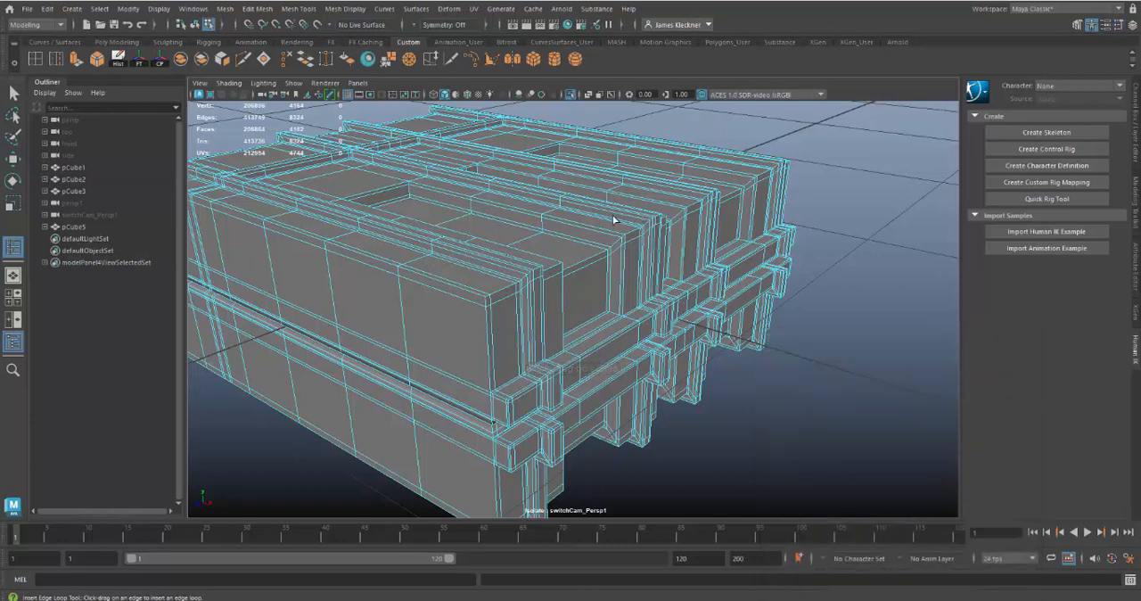
scroll(612, 217, "up", 5)
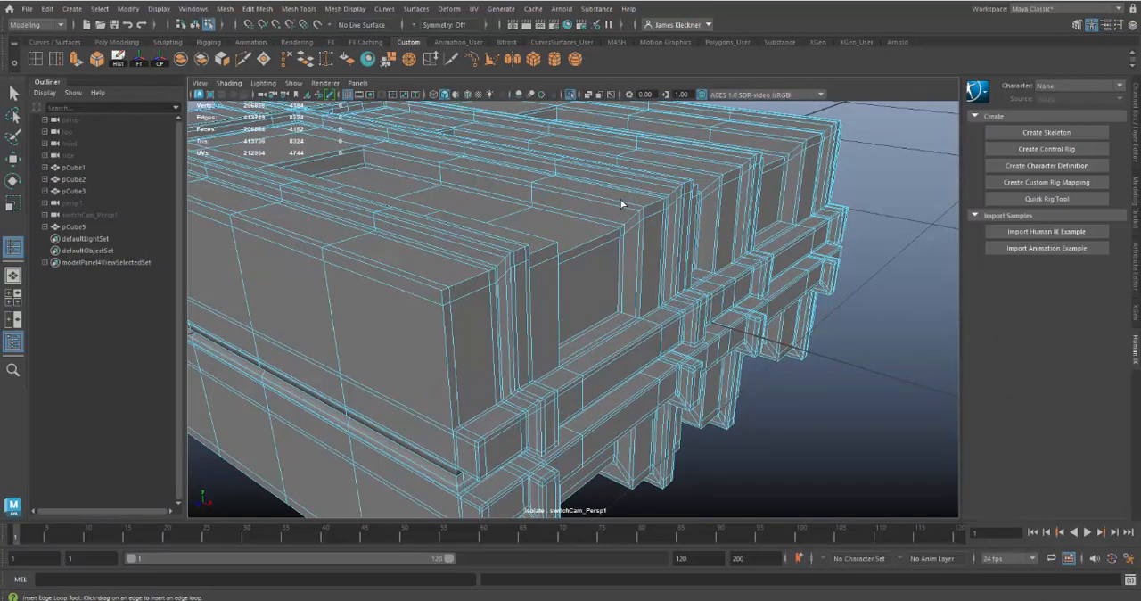
left_click(621, 199)
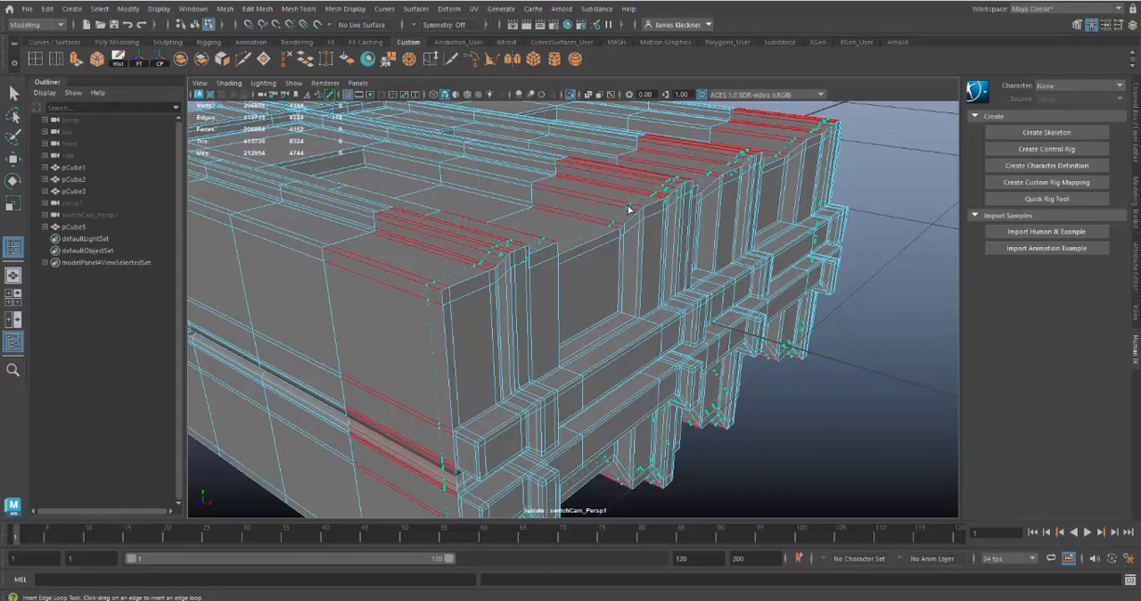
left_click(630, 220)
left_click_drag(660, 338, 676, 305, "alt")
middle_click_drag(675, 305, 807, 334, "alt")
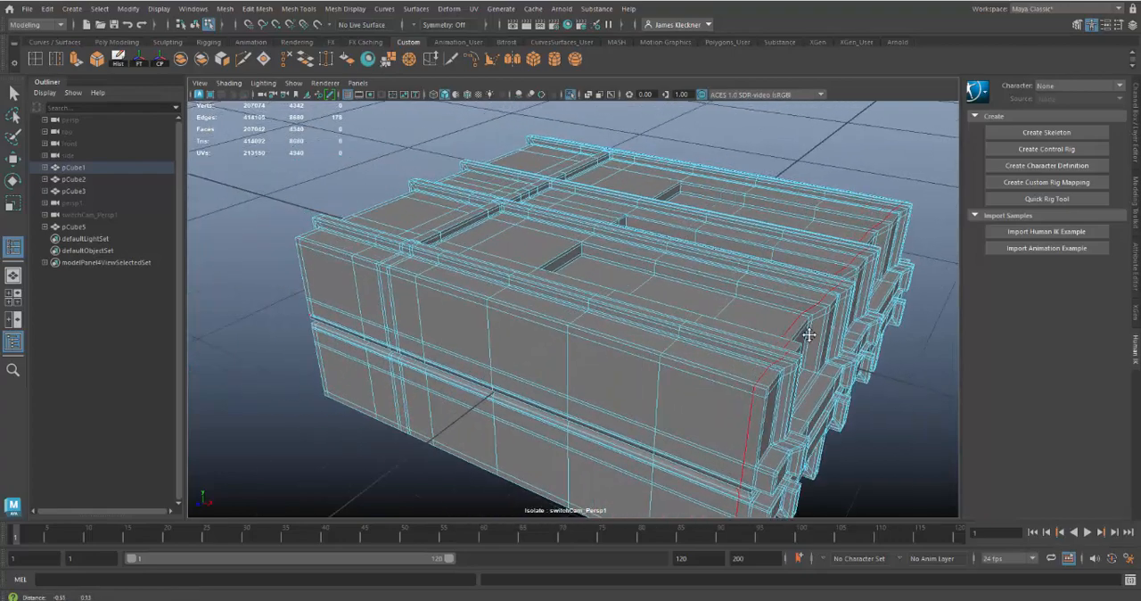
left_click_drag(807, 333, 818, 345, "alt")
middle_click_drag(818, 345, 802, 336, "alt")
left_click_drag(802, 336, 712, 310, "alt")
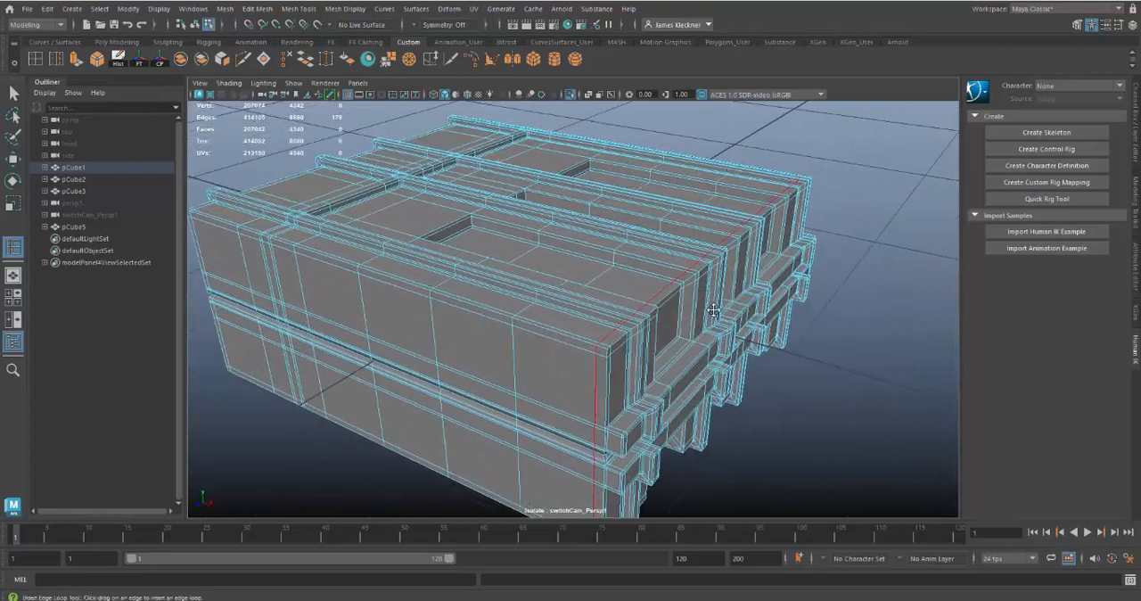
Return to object mode, show the ribbed body with smooth preview, deselect it and inspect the tightened end edges and recesses
left_click(12, 92)
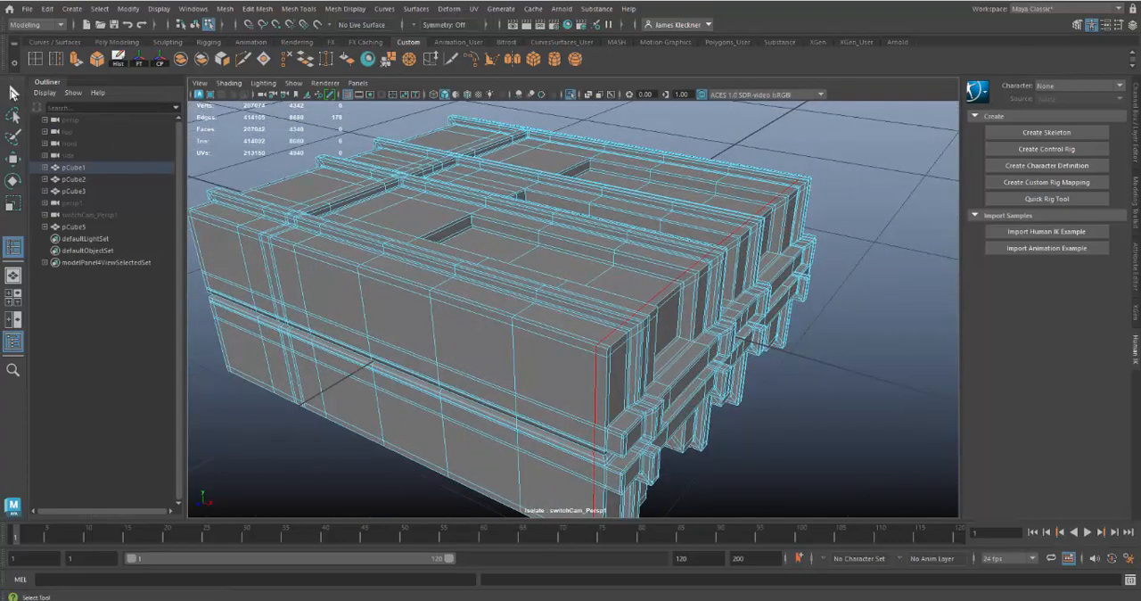
left_click(12, 92)
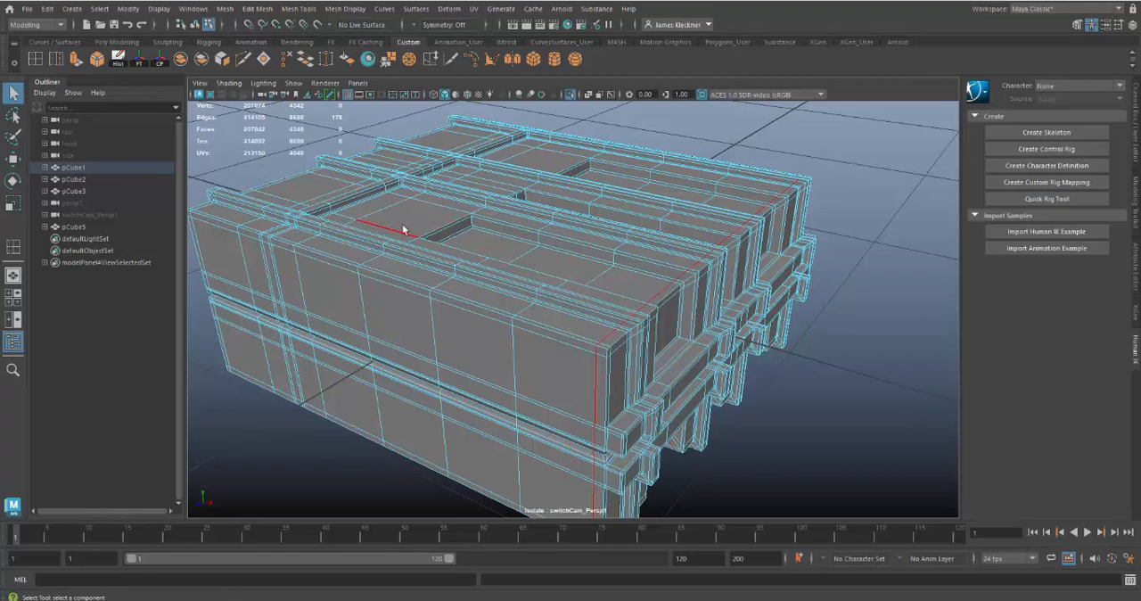
right_click(585, 196)
left_click(626, 180)
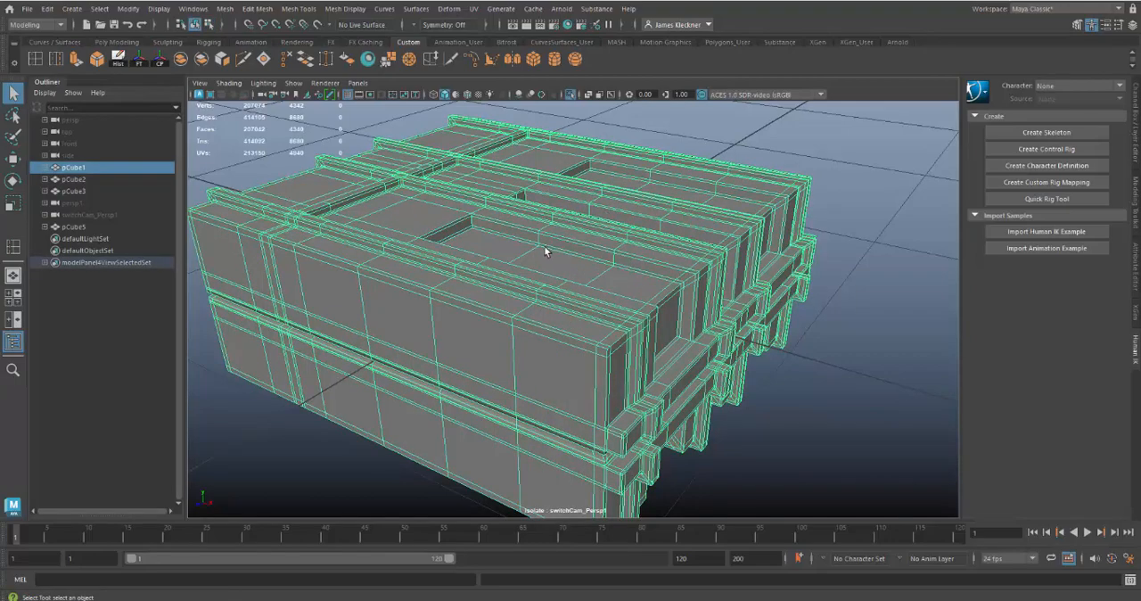
left_click_drag(542, 243, 466, 252, "alt")
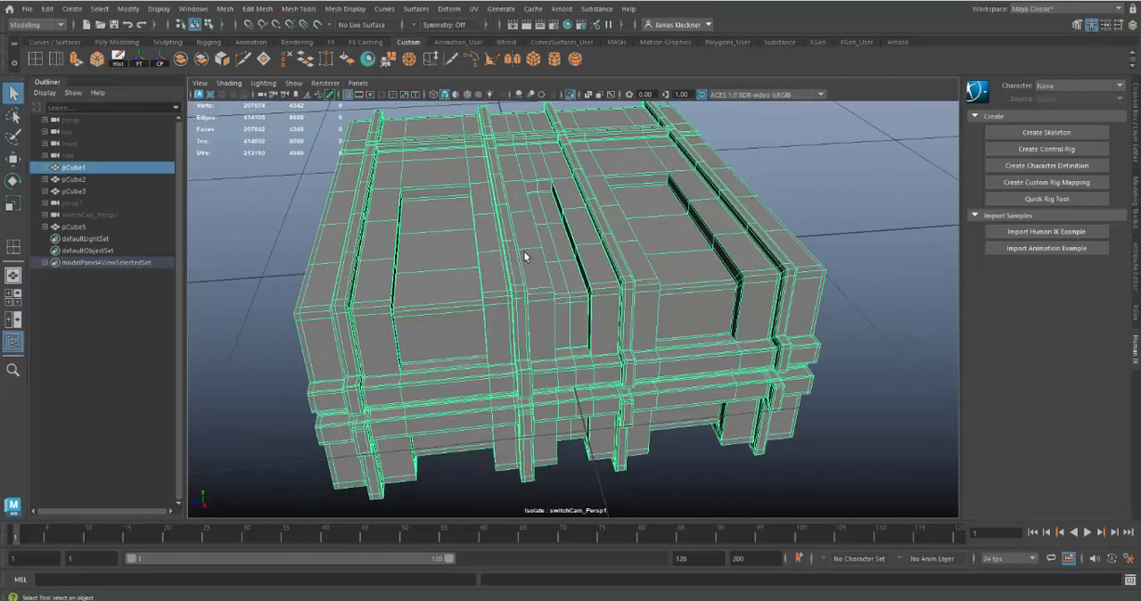
key("3")
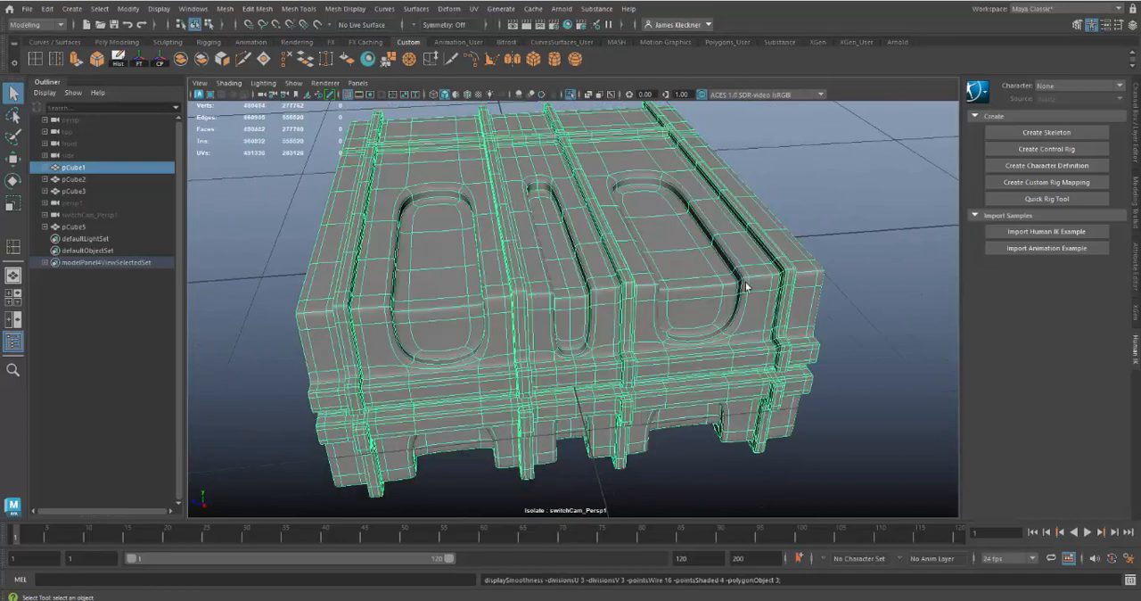
left_click(867, 261)
left_click_drag(864, 340, 883, 358, "alt")
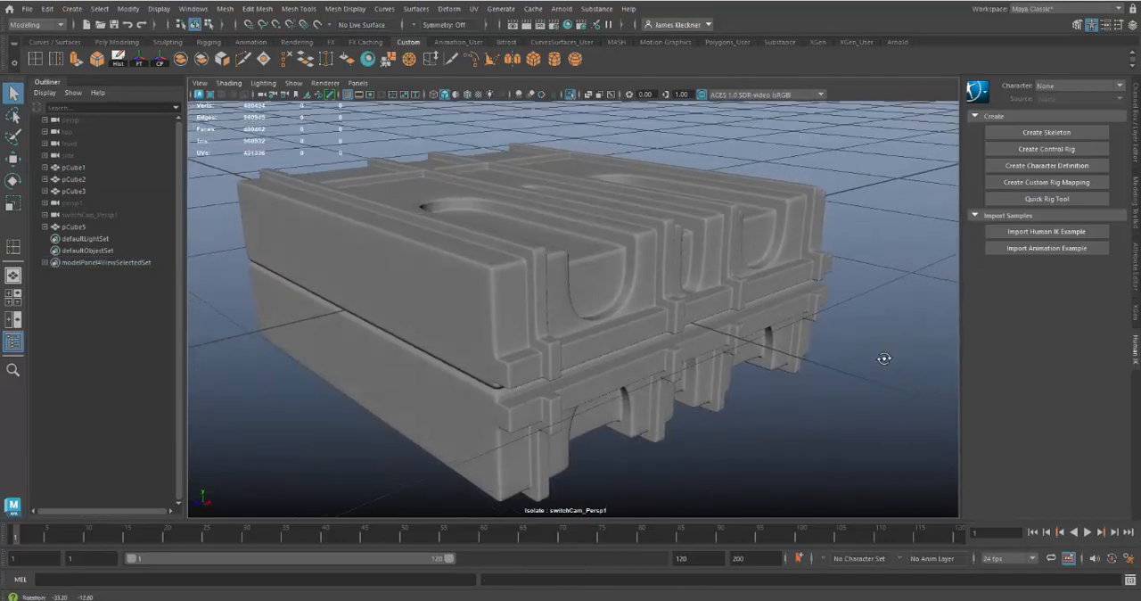
left_click_drag(814, 209, 745, 276, "alt")
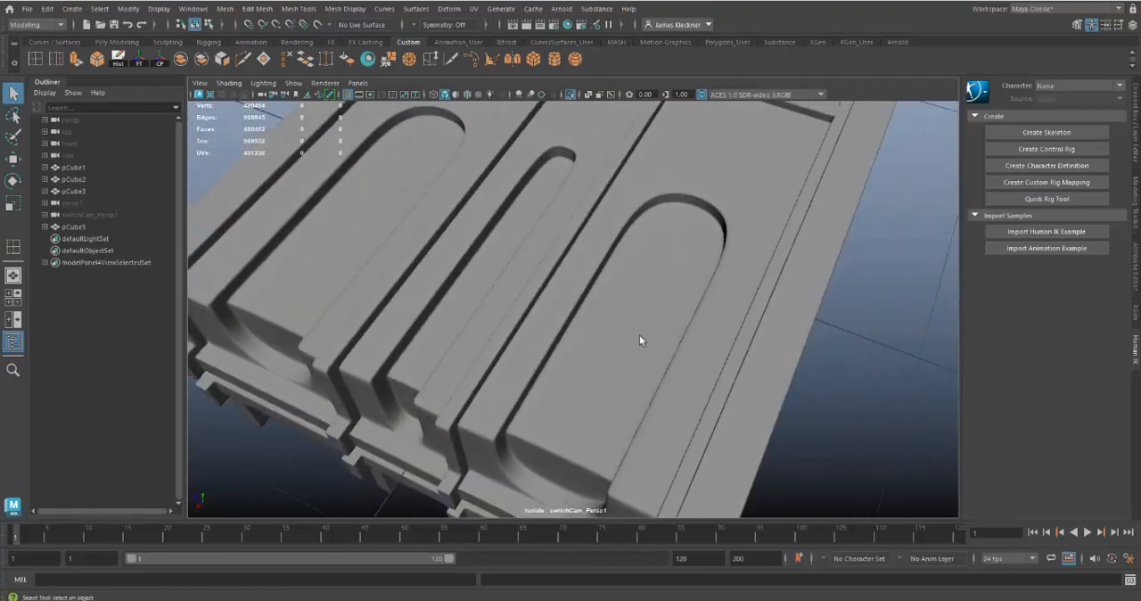
left_click_drag(639, 340, 614, 242, "alt")
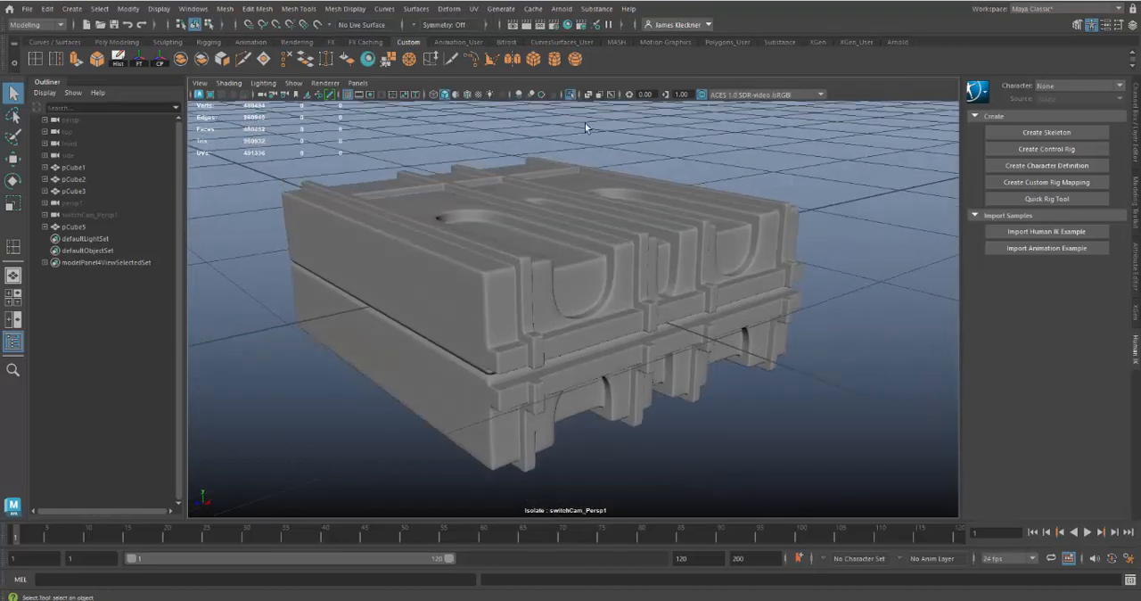
Exit isolate view to show all the models and turn the wireframe overlay back on
left_click(574, 97)
right_click_drag(662, 369, 448, 310, "alt")
middle_click_drag(593, 382, 527, 298, "alt")
right_click_drag(527, 297, 432, 288, "alt")
left_click_drag(431, 283, 491, 295, "alt")
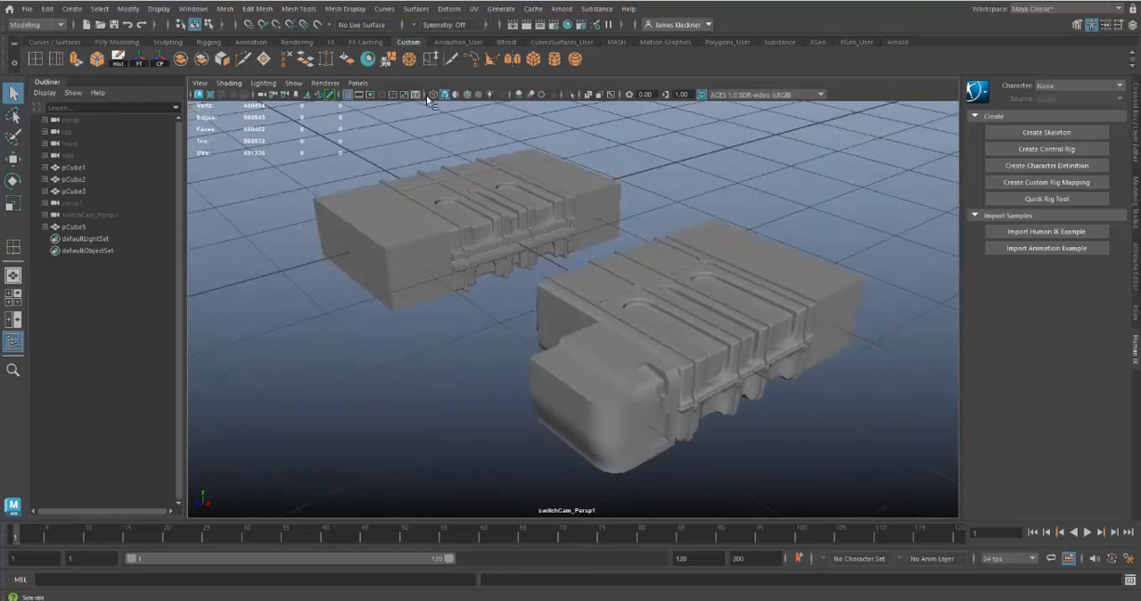
left_click(467, 95)
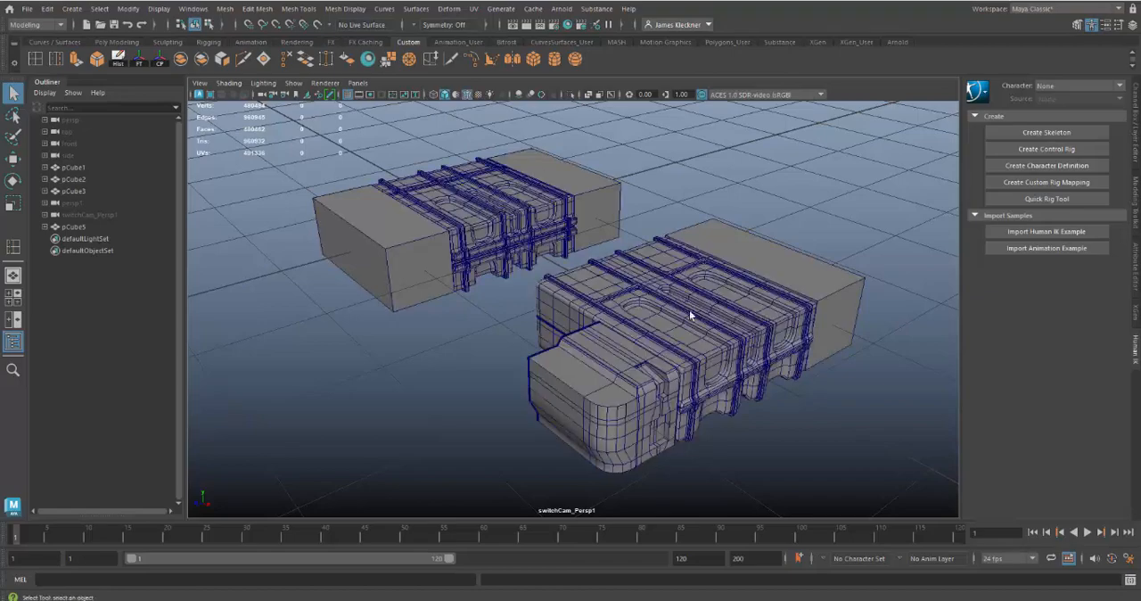
Compare the detailed rounded end piece of one case with the plain end blocks of the other
left_click_drag(649, 387, 604, 354, "alt")
left_click(604, 354)
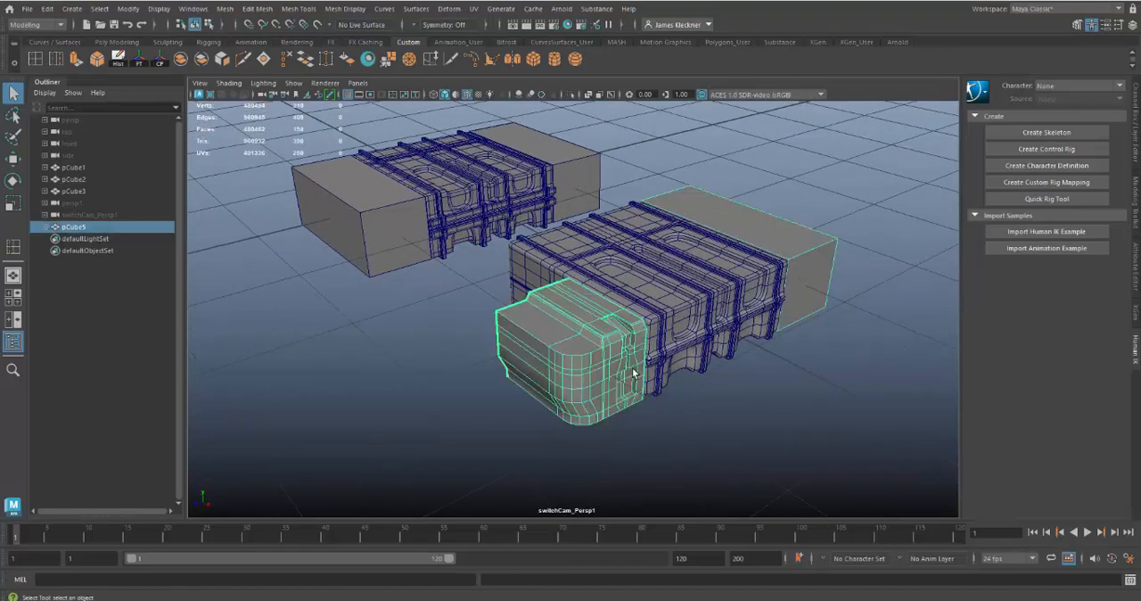
right_click_drag(632, 367, 662, 416, "alt")
left_click_drag(662, 416, 652, 433, "alt")
right_click_drag(653, 432, 558, 367, "alt")
left_click_drag(557, 366, 588, 364, "alt")
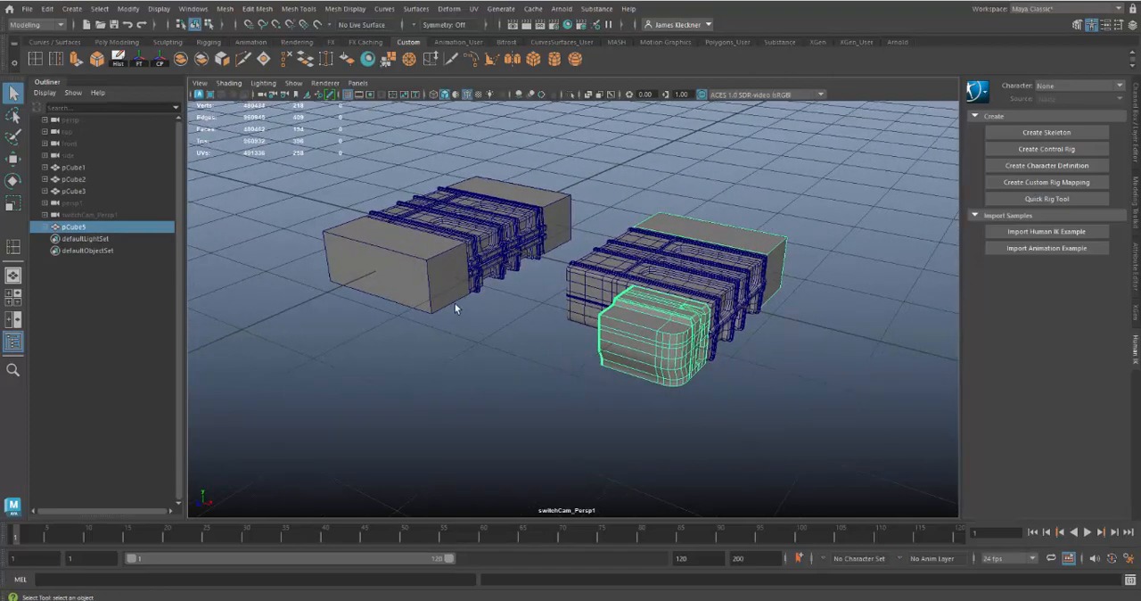
left_click(440, 275)
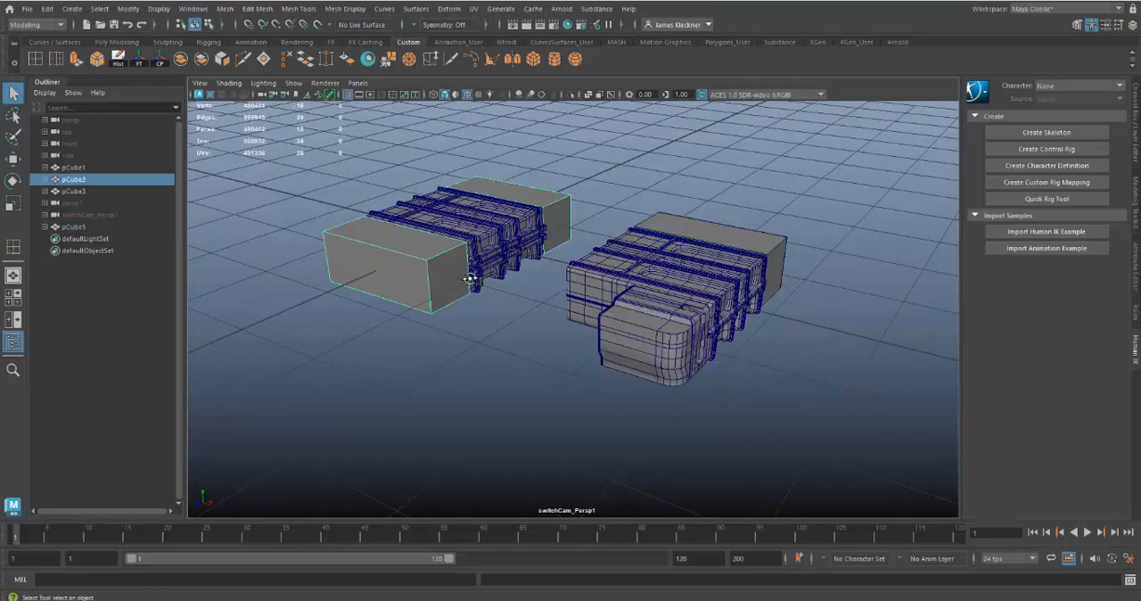
left_click_drag(470, 279, 484, 311, "alt")
right_click_drag(484, 311, 539, 376, "alt")
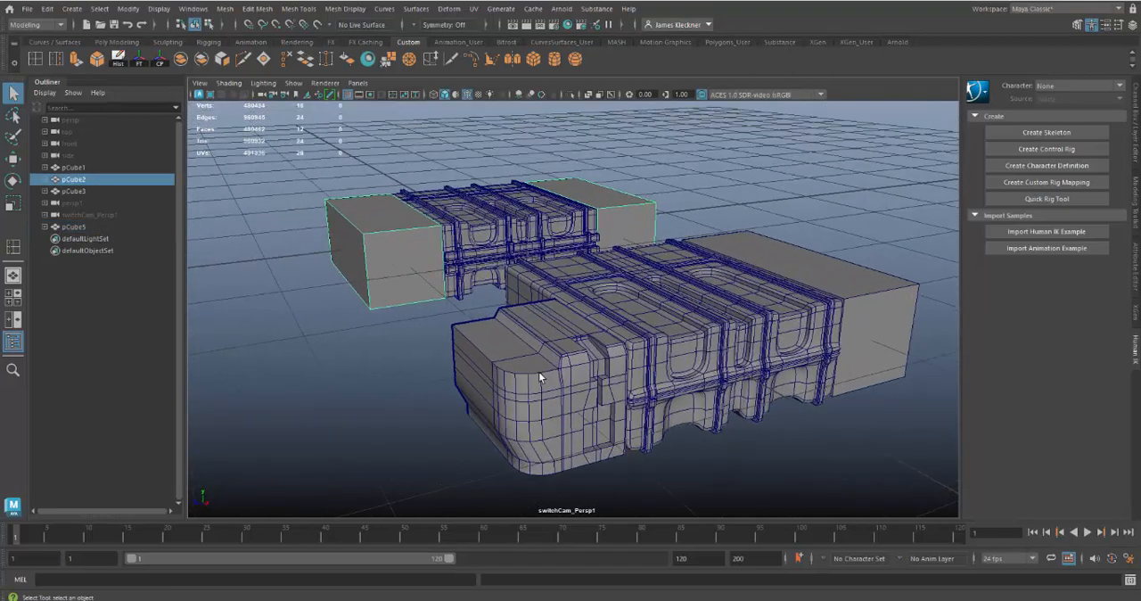
left_click_drag(389, 246, 446, 273, "alt")
right_click_drag(446, 273, 335, 236, "alt")
left_click_drag(769, 309, 736, 318, "alt")
left_click(766, 264)
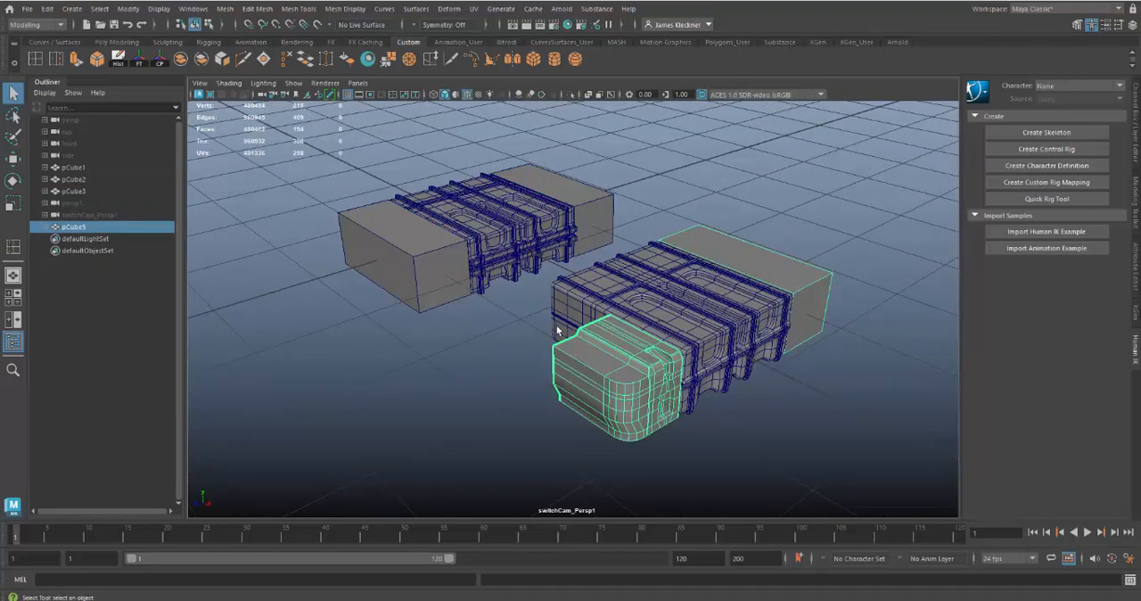
right_click_drag(438, 243, 361, 320, "alt")
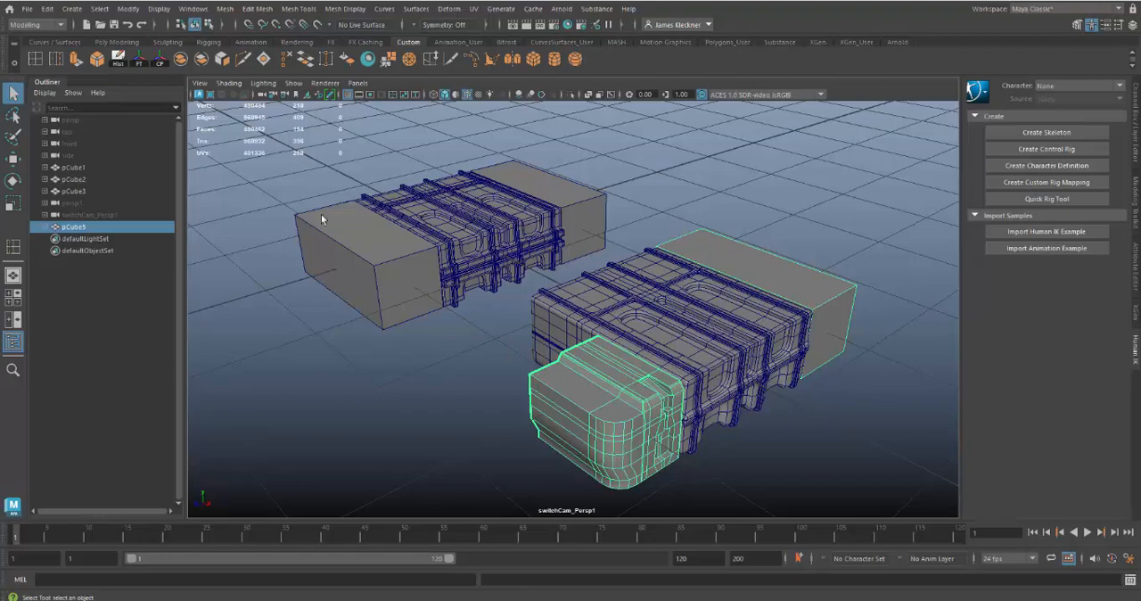
Select the plain end blocks of the case without the rounded end piece and isolate them in the view
right_click_drag(321, 219, 420, 325, "alt")
middle_click_drag(462, 356, 666, 426, "alt")
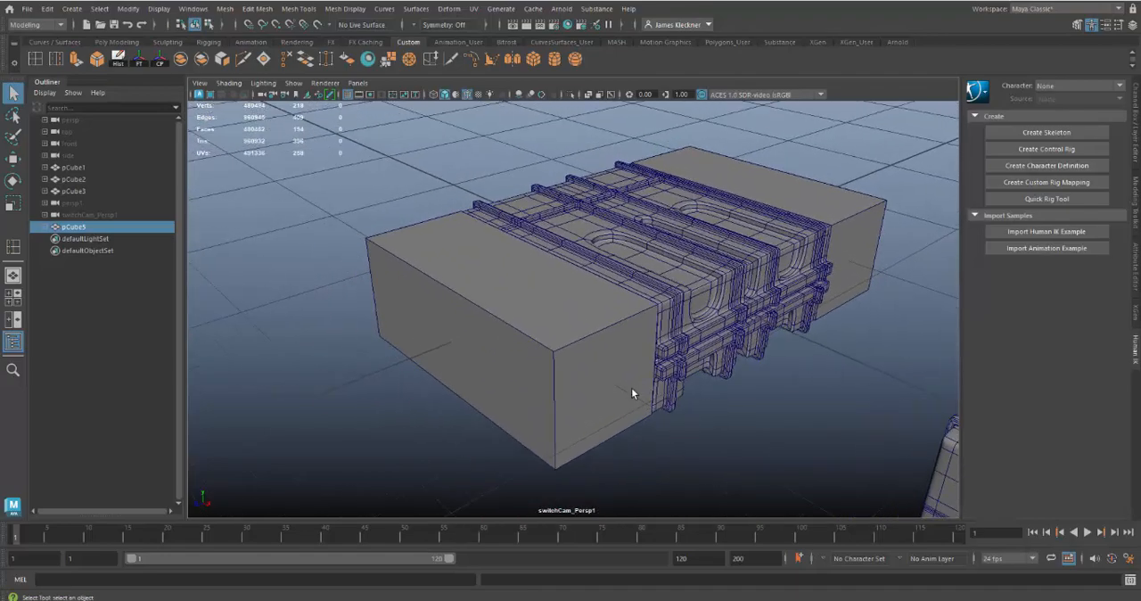
right_click_drag(631, 388, 630, 421, "alt")
left_click(540, 325)
left_click_drag(541, 325, 586, 364, "alt")
right_click_drag(585, 365, 513, 323, "alt")
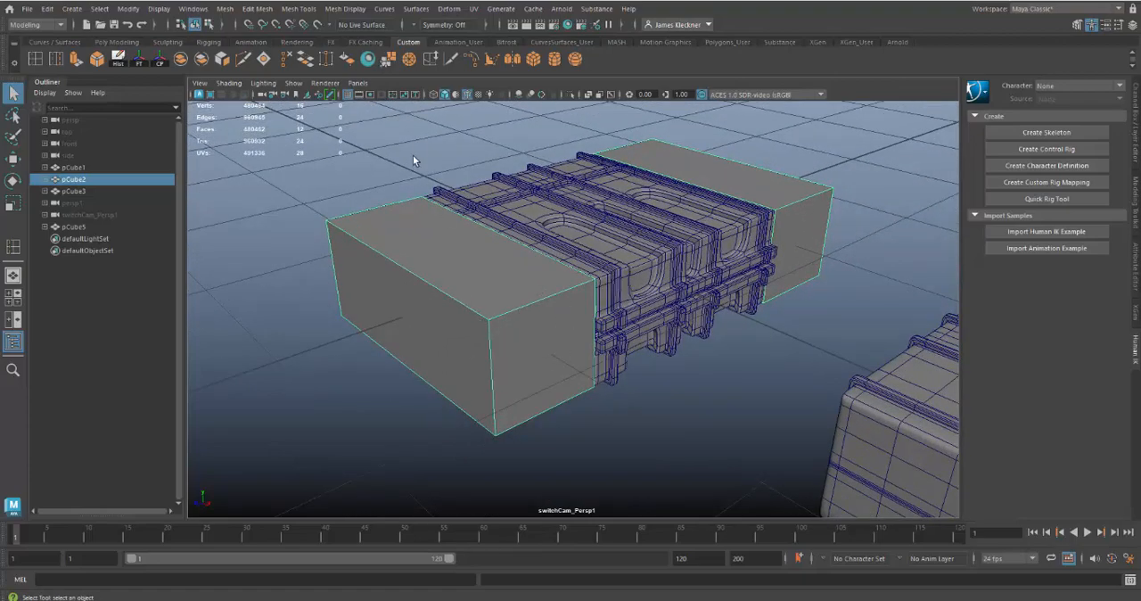
left_click(571, 95)
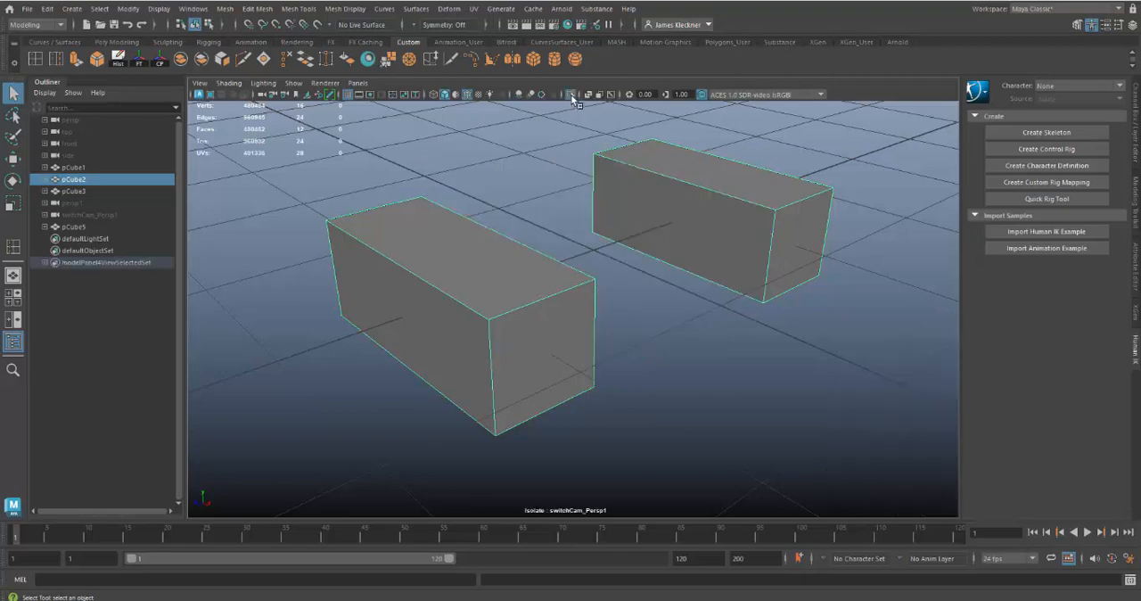
Insert a horizontal edge loop around the front end block's middle, using the multiple edge loops option with 1 loop
double_click(37, 60)
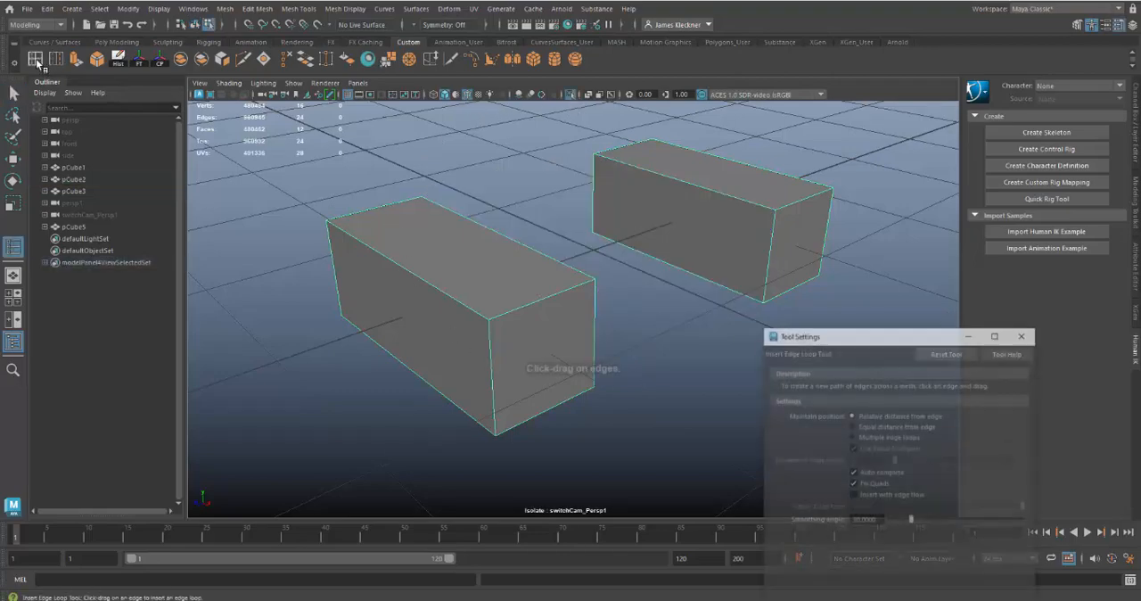
left_click(852, 435)
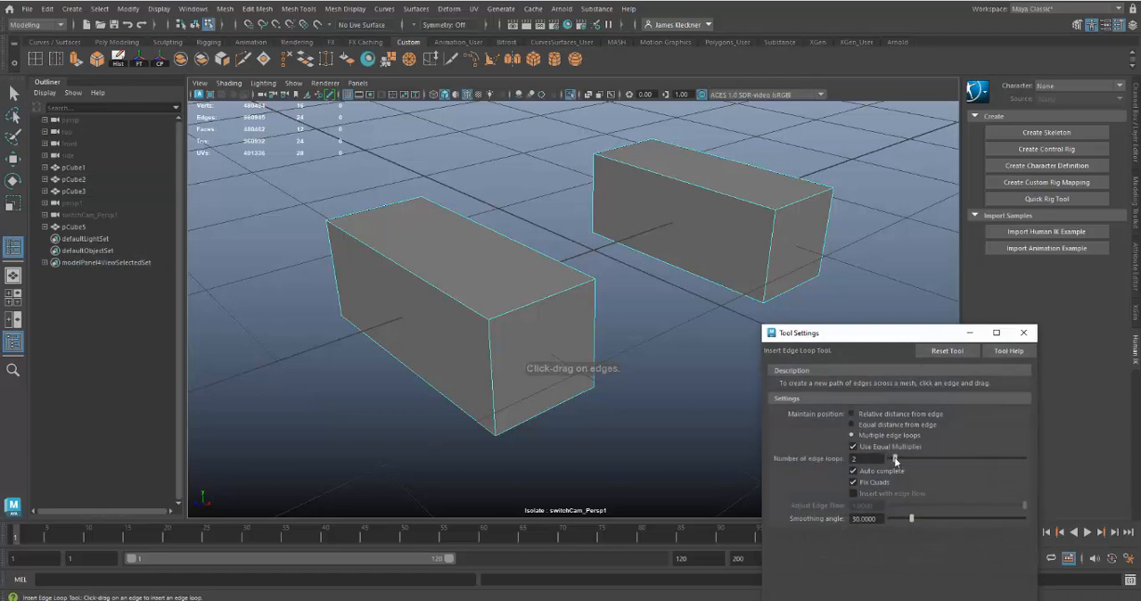
left_click_drag(896, 459, 893, 459)
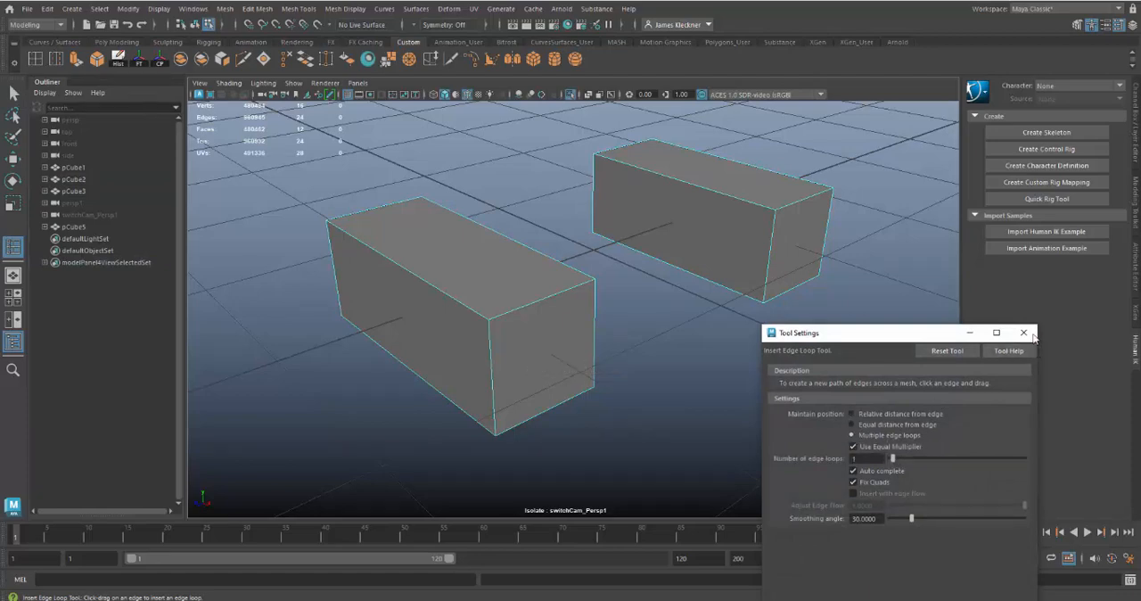
left_click(1023, 332)
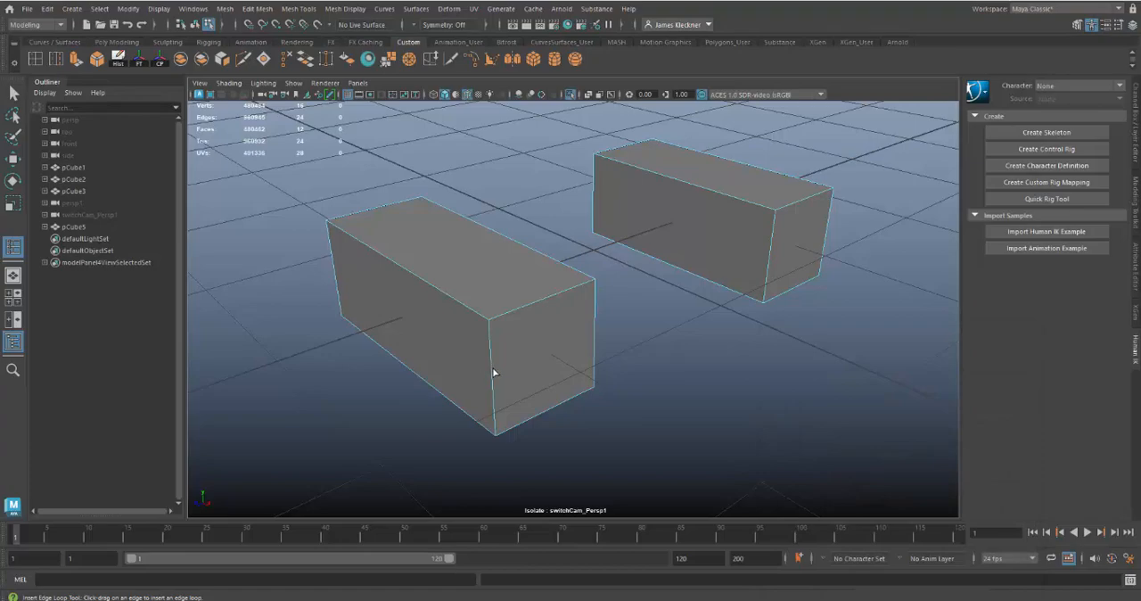
left_click(488, 374)
left_click_drag(450, 406, 494, 407, "alt")
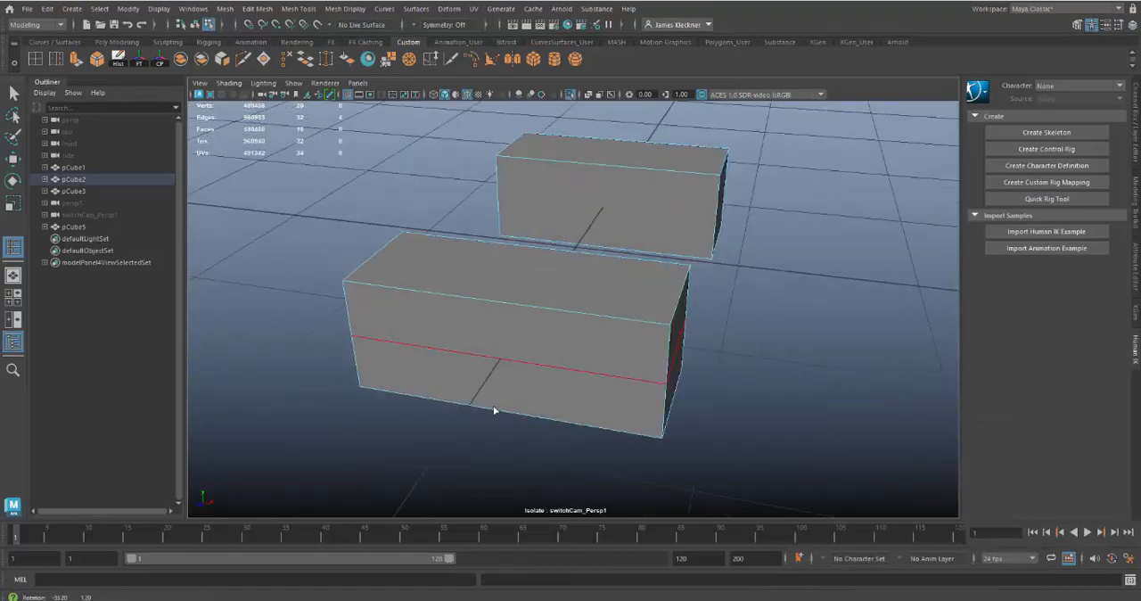
Insert a centred edge loop across the front end block's long side and another centred one across its short side
left_click(499, 301)
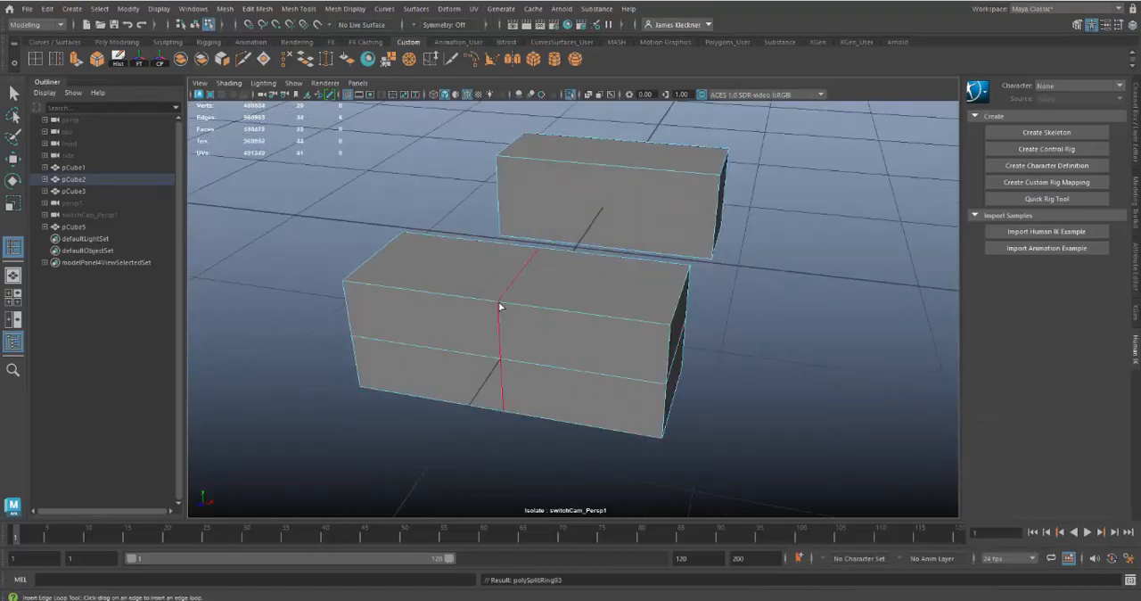
left_click_drag(769, 407, 704, 405, "alt")
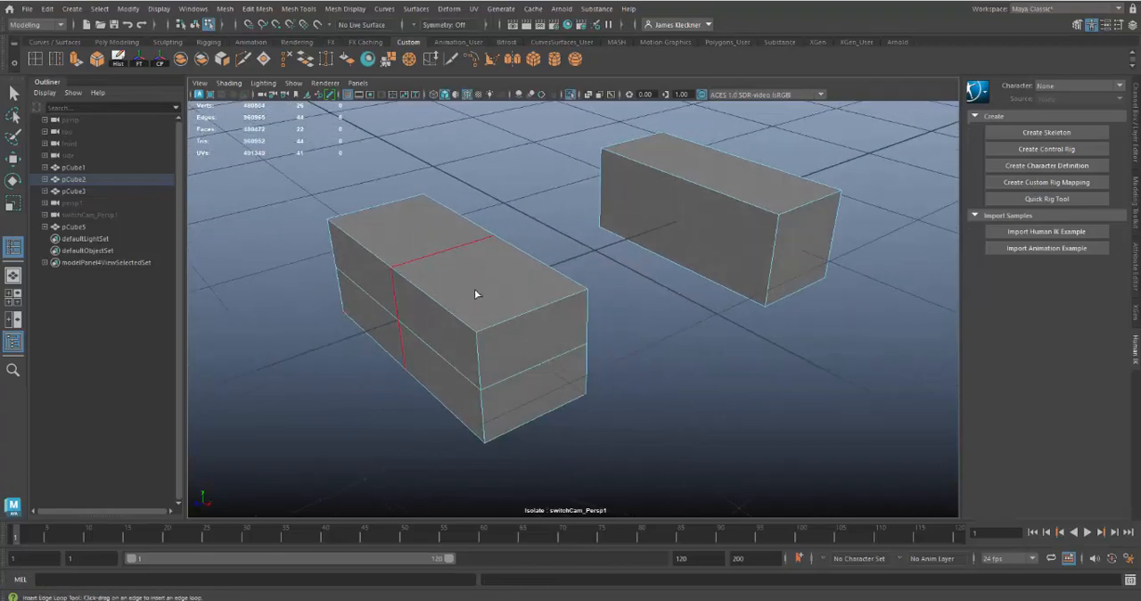
left_click_drag(598, 377, 573, 377, "alt")
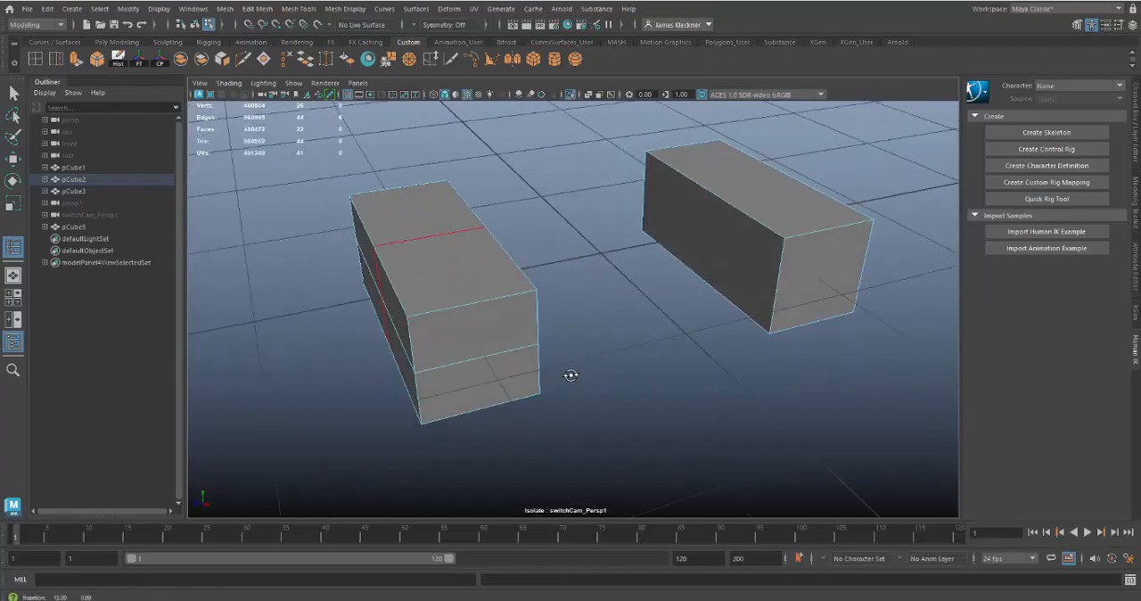
left_click(472, 308)
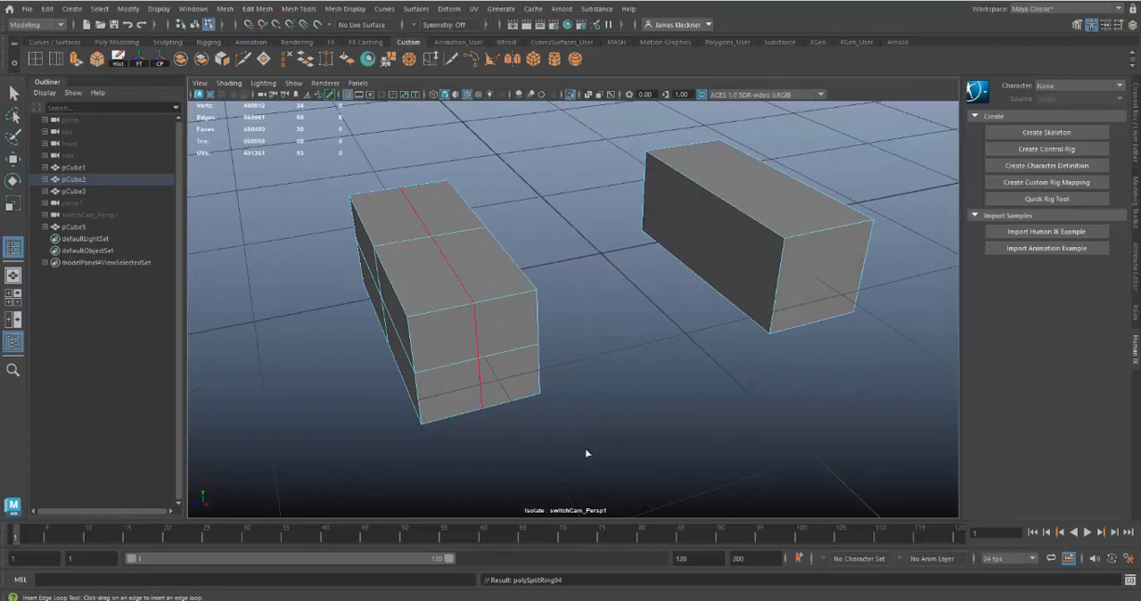
left_click_drag(586, 453, 590, 435, "alt")
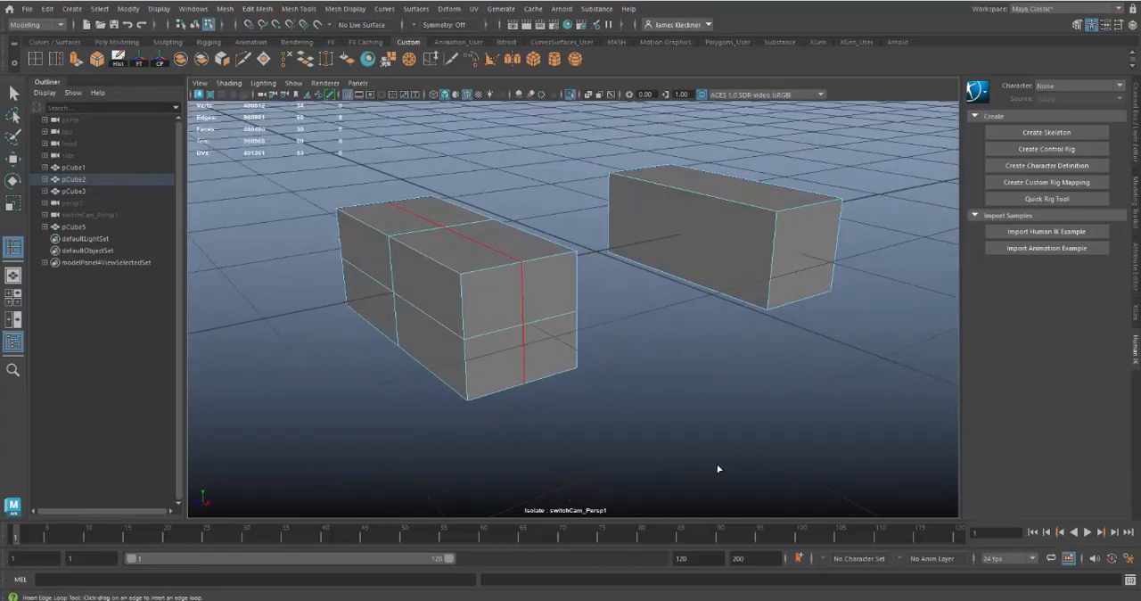
right_click_drag(718, 468, 634, 420, "alt")
Exit isolate view and insert three more vertical edge loops on the front end block between its centre loop and the ribbed body
left_click(570, 94)
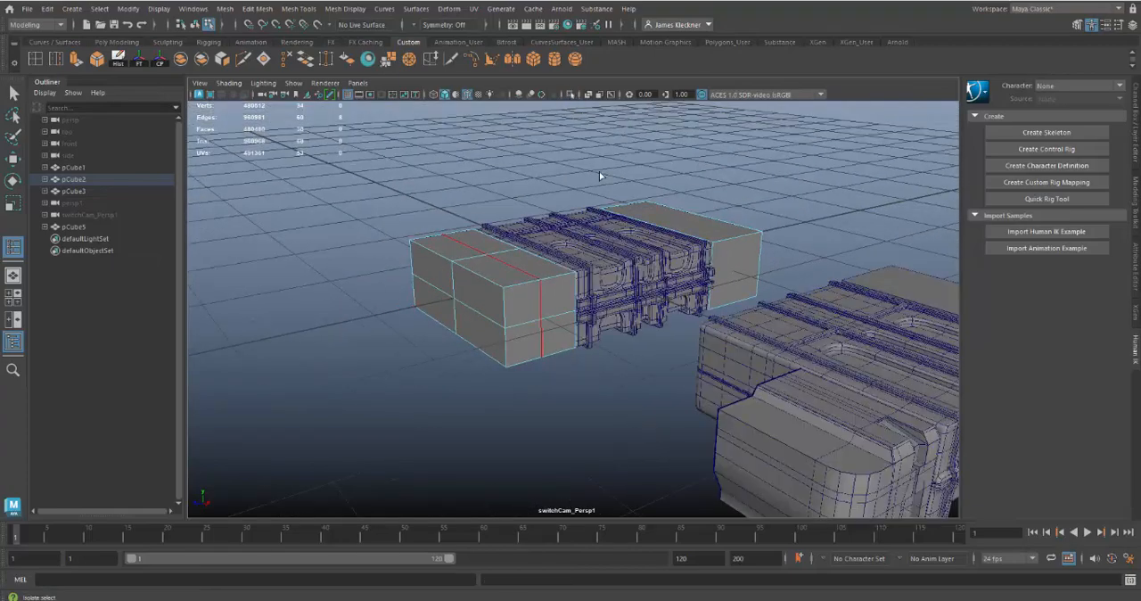
left_click_drag(606, 410, 572, 473, "alt")
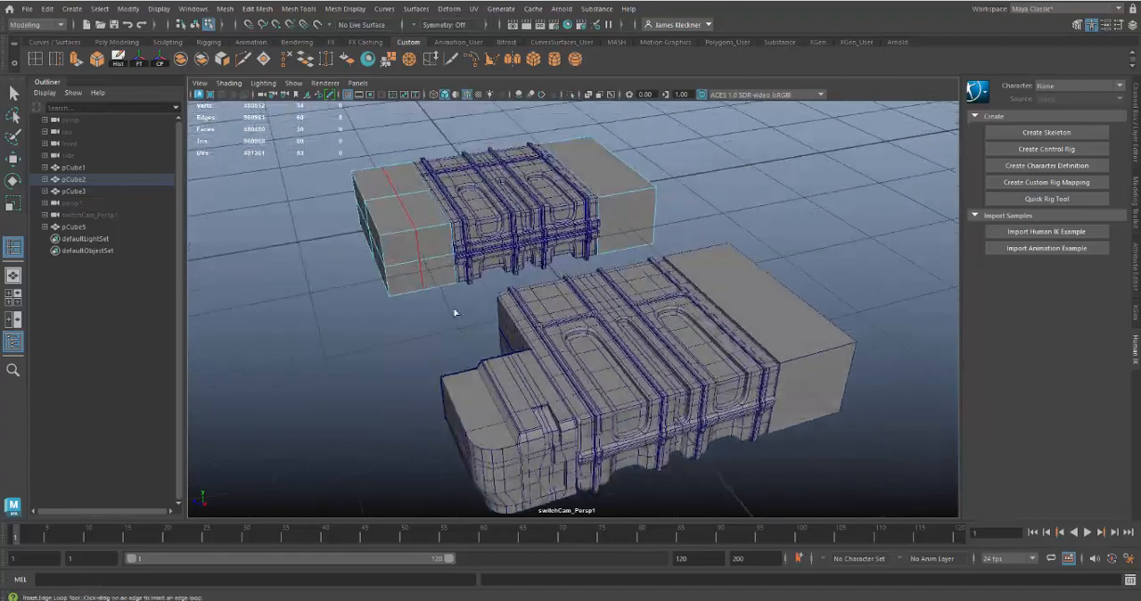
right_click_drag(432, 281, 471, 332, "alt")
middle_click_drag(472, 322, 519, 356, "alt")
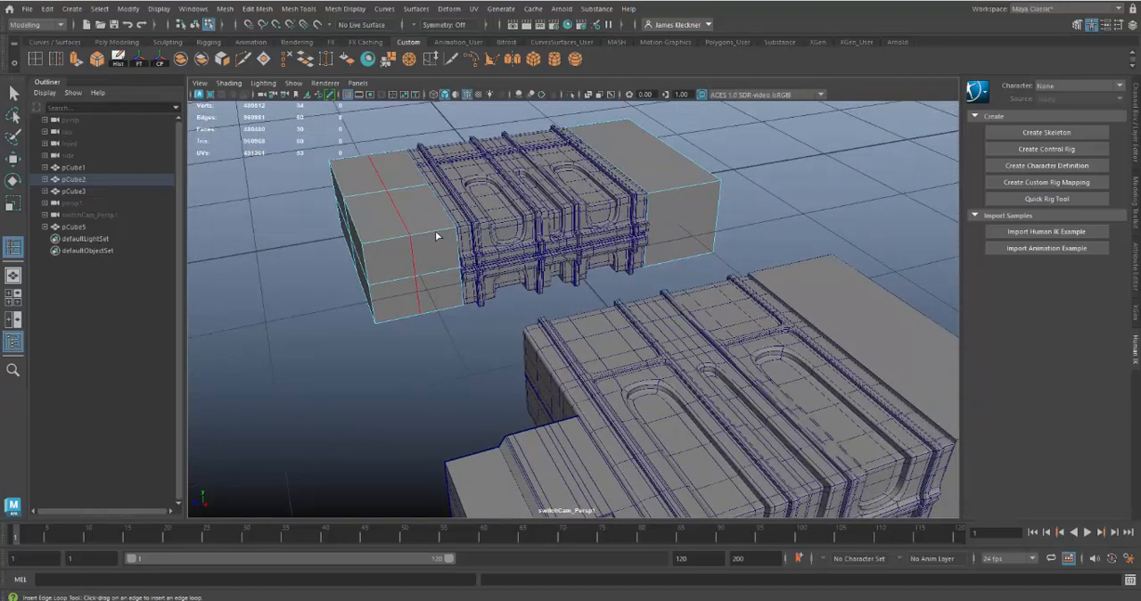
left_click(434, 231)
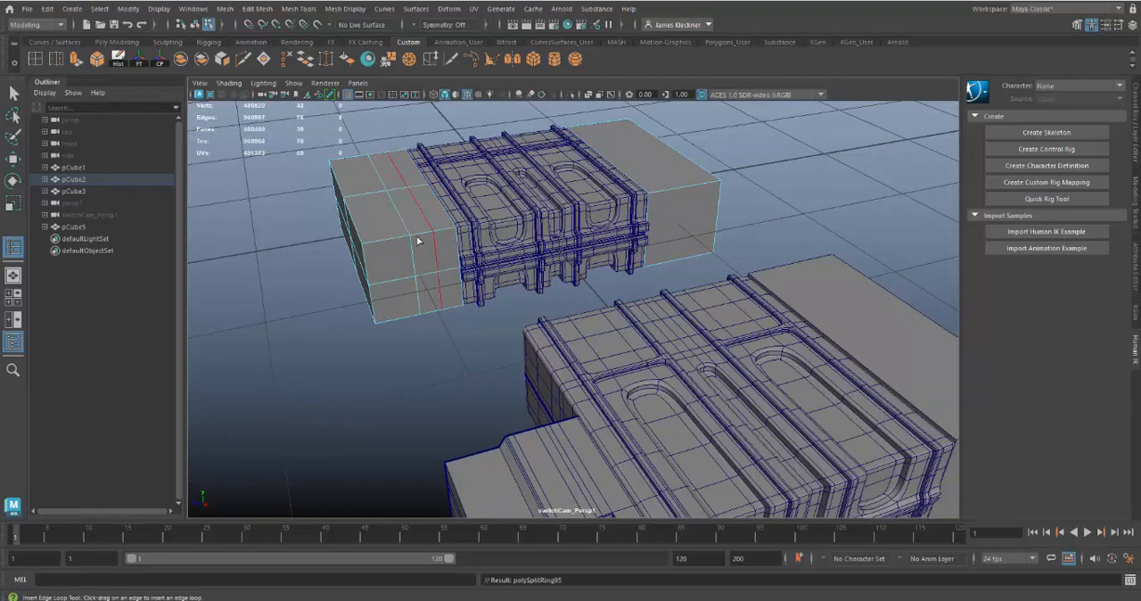
left_click(419, 240)
left_click_drag(533, 371, 397, 287, "alt")
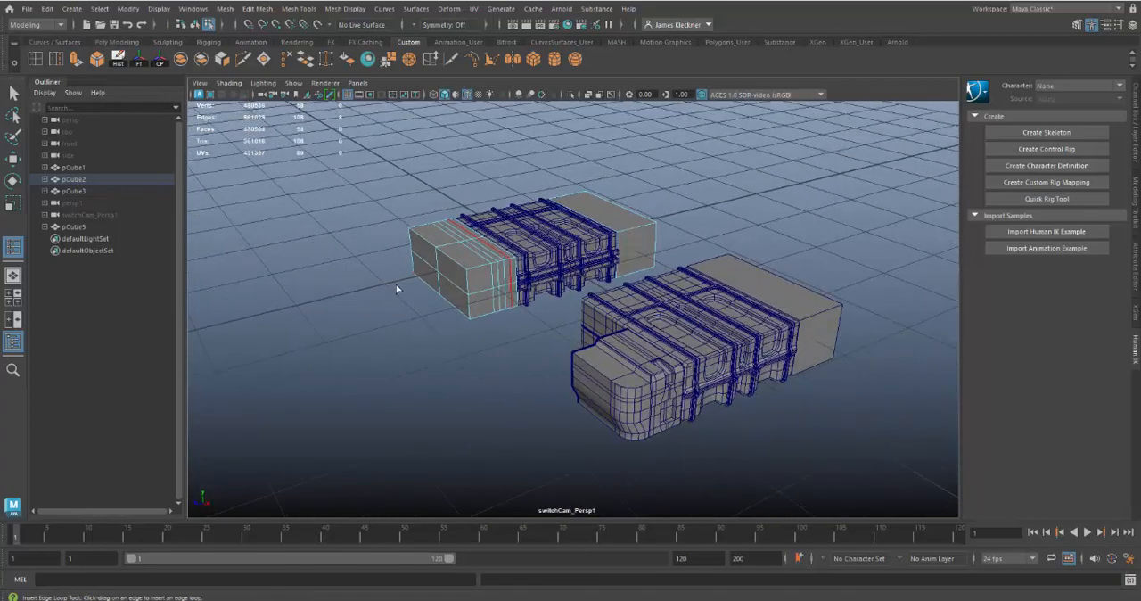
Insert horizontal edge loops through the upper and lower halves of the front end block, plus one just above the middle loop
right_click_drag(427, 307, 452, 256, "alt")
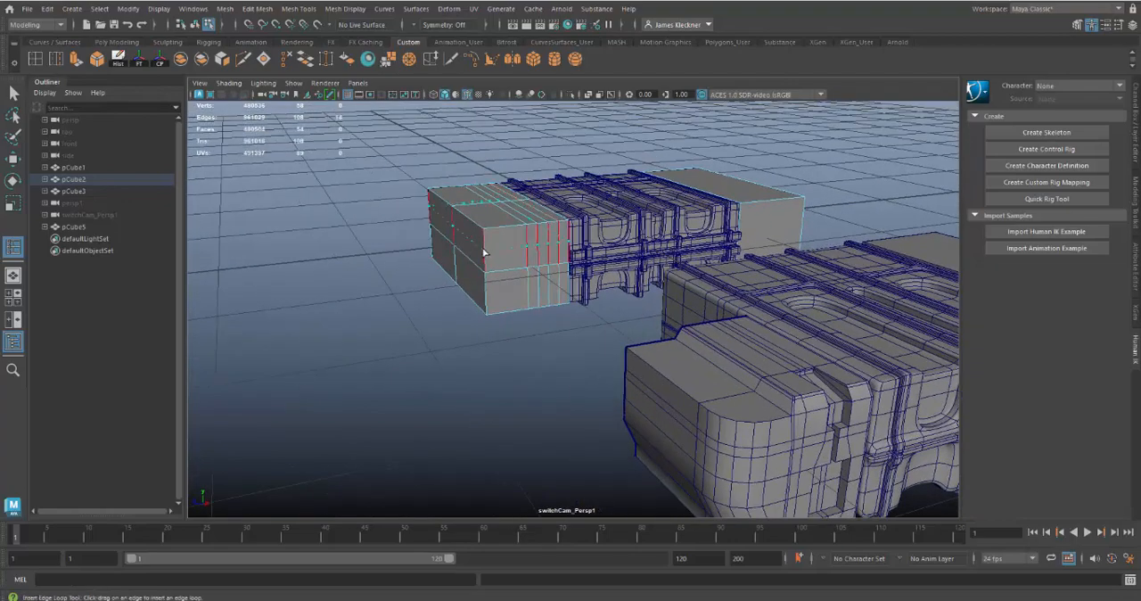
left_click(489, 272)
left_click(485, 292)
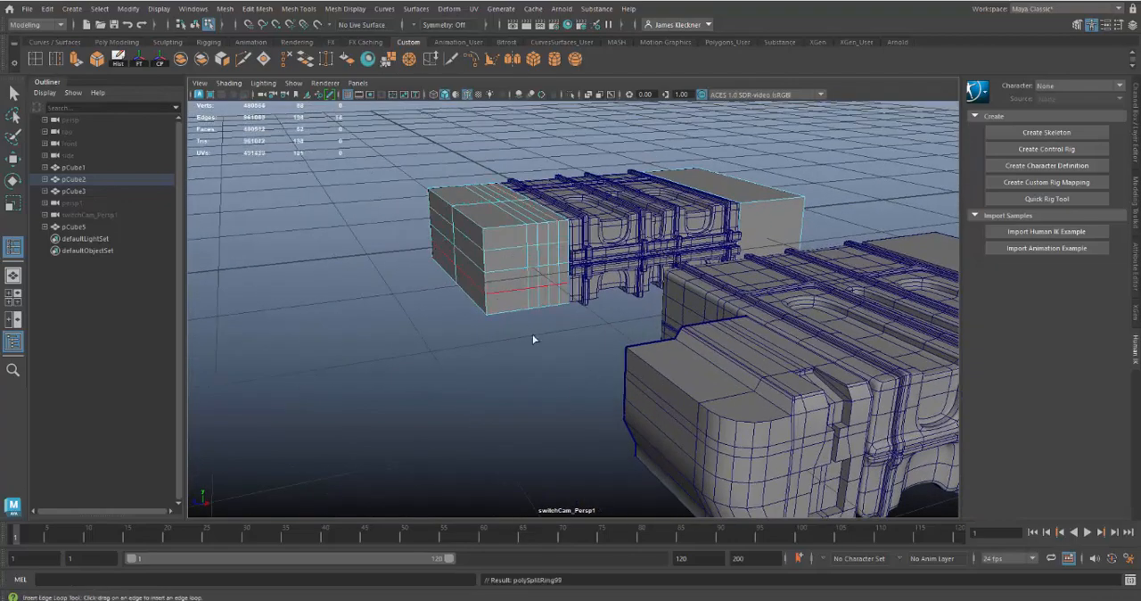
right_click_drag(532, 334, 570, 385, "alt")
middle_click_drag(571, 385, 601, 401, "alt")
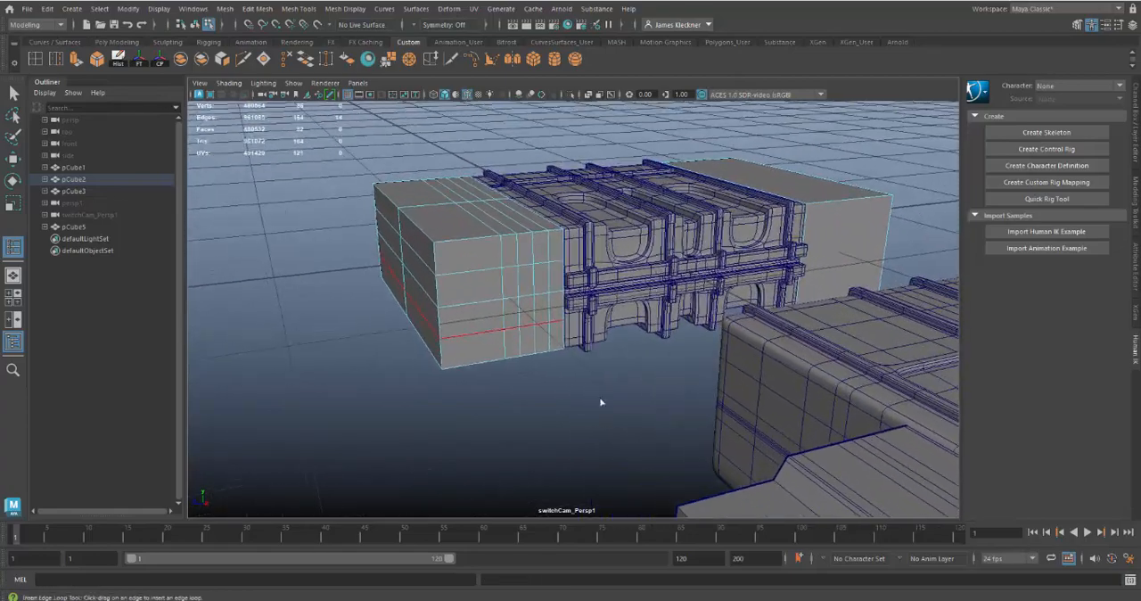
left_click(502, 279)
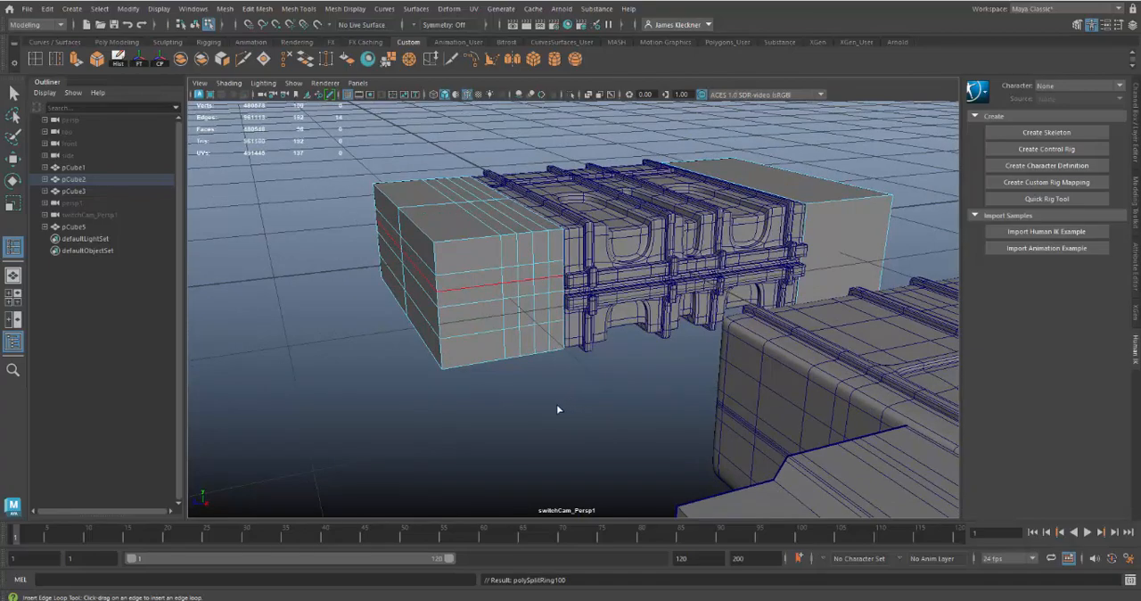
left_click_drag(556, 403, 625, 426, "alt")
right_click_drag(626, 427, 489, 341, "alt")
middle_click_drag(489, 341, 461, 329, "alt")
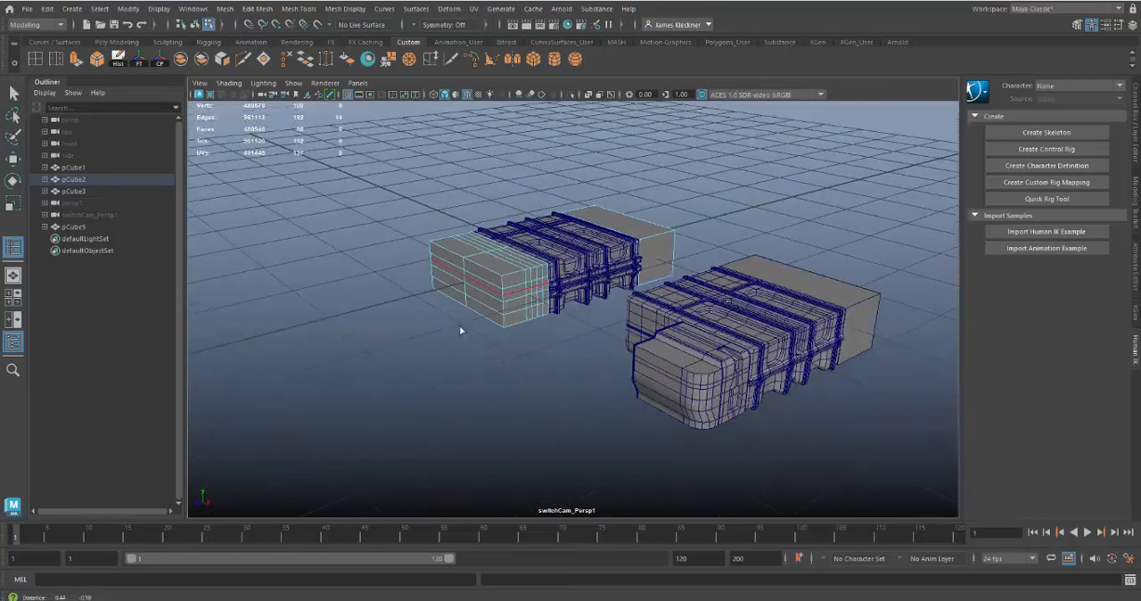
Select the faces of the front end block's half farther from the reference case and delete them
right_click_drag(543, 398, 591, 421, "alt")
middle_click_drag(555, 384, 590, 415, "alt")
right_click_drag(591, 416, 577, 449, "alt")
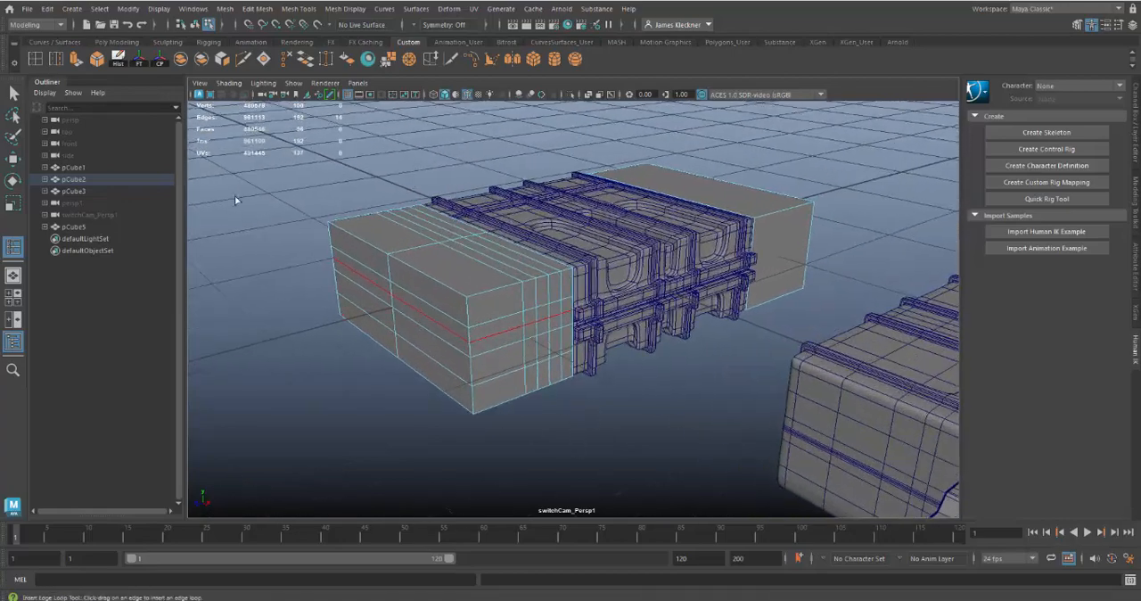
left_click(13, 93)
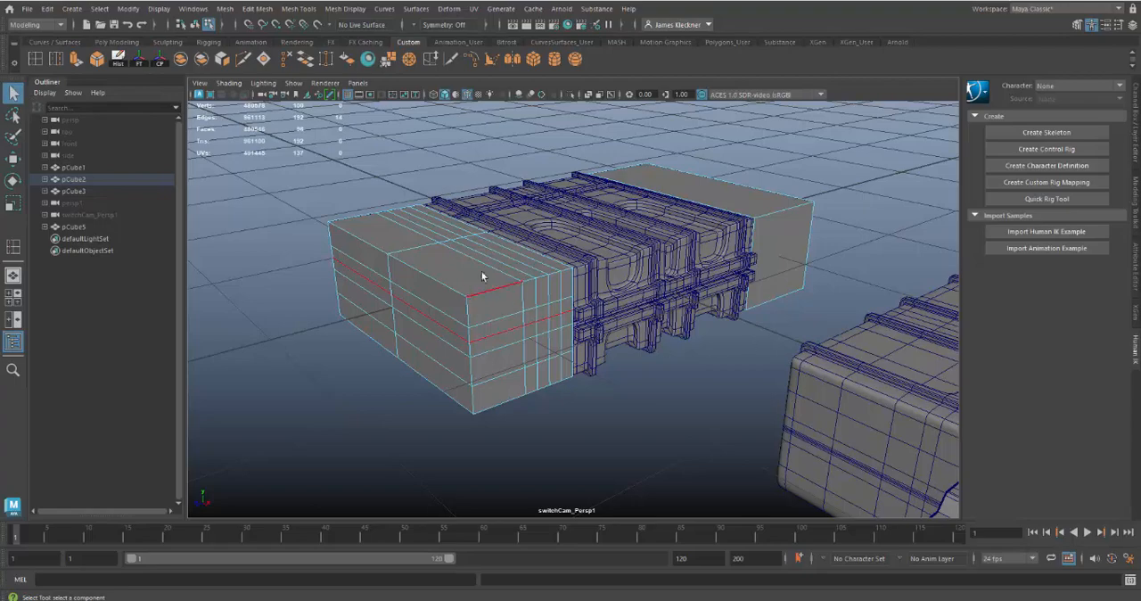
right_click_drag(401, 229, 403, 262)
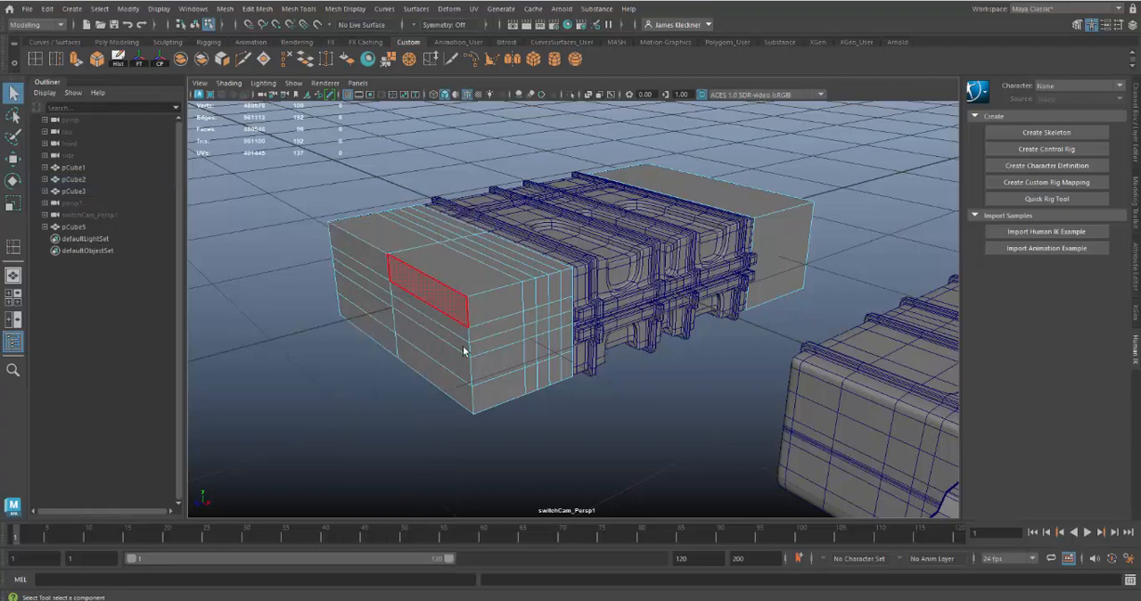
right_click_drag(490, 360, 348, 352, "alt")
left_click_drag(349, 355, 524, 428, "alt")
left_click_drag(682, 428, 616, 424, "alt")
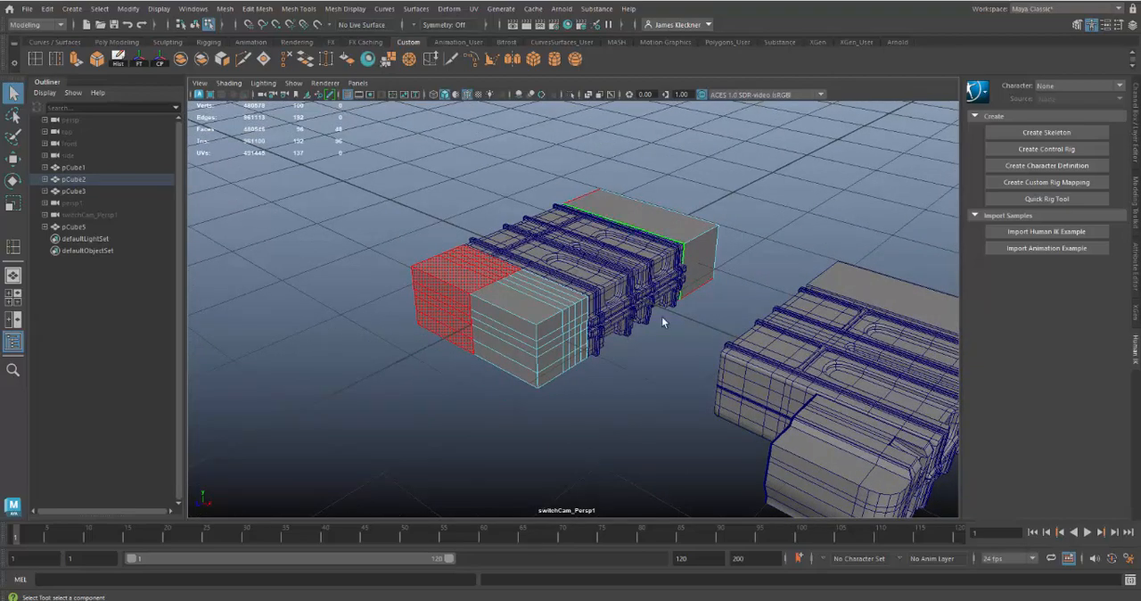
Select all the remaining faces of the plain rear end block and delete them
left_click(616, 396)
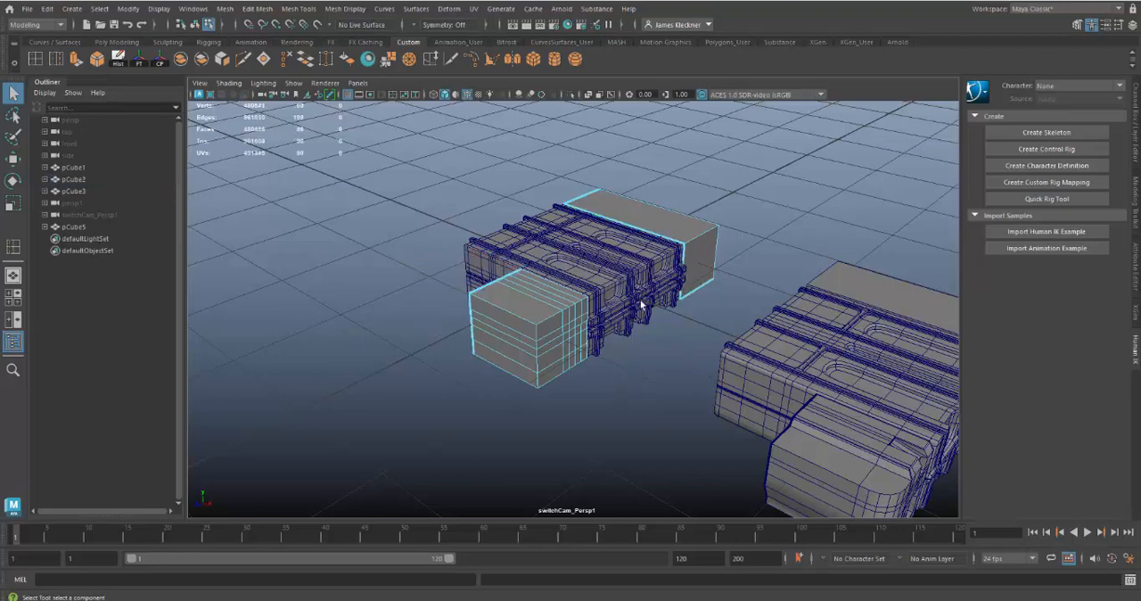
left_click(717, 296)
key("Delete")
Examine the reference case's detailed end piece, especially its stepped top, rounded corner and edge flow, against the plain half block
left_click_drag(546, 408, 514, 386, "alt")
right_click_drag(514, 386, 655, 437, "alt")
middle_click_drag(654, 438, 700, 411, "alt")
right_click_drag(700, 411, 539, 282, "alt")
left_click_drag(539, 283, 532, 262, "alt")
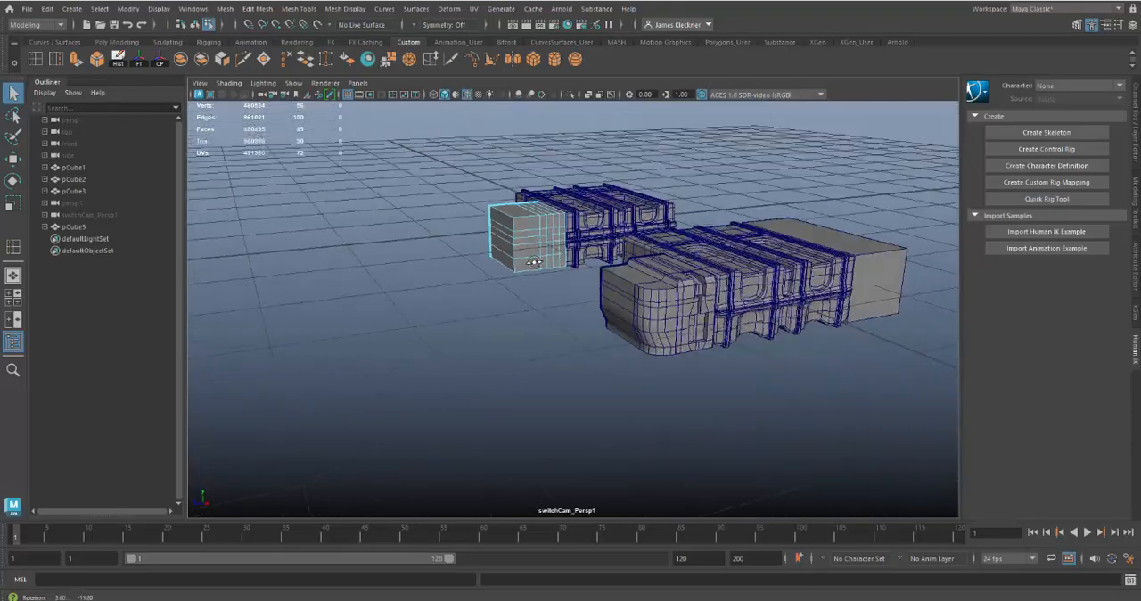
right_click_drag(532, 262, 663, 395, "alt")
middle_click_drag(662, 394, 599, 418, "alt")
right_click_drag(619, 425, 631, 445, "alt")
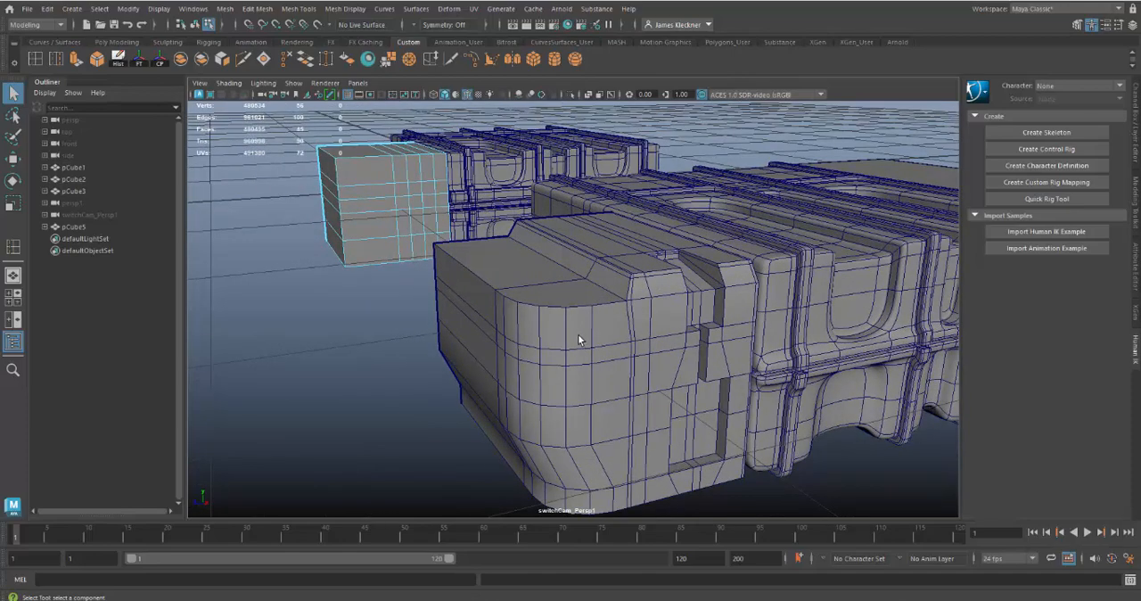
left_click_drag(557, 307, 562, 313, "alt")
right_click_drag(695, 440, 702, 447, "alt")
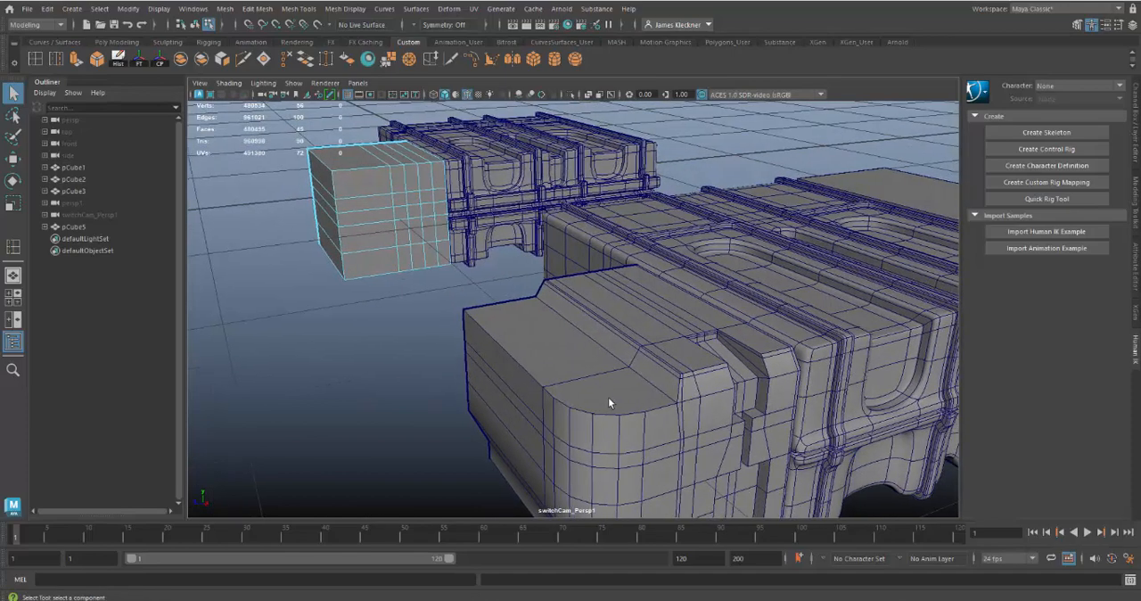
middle_click_drag(581, 412, 586, 466, "alt")
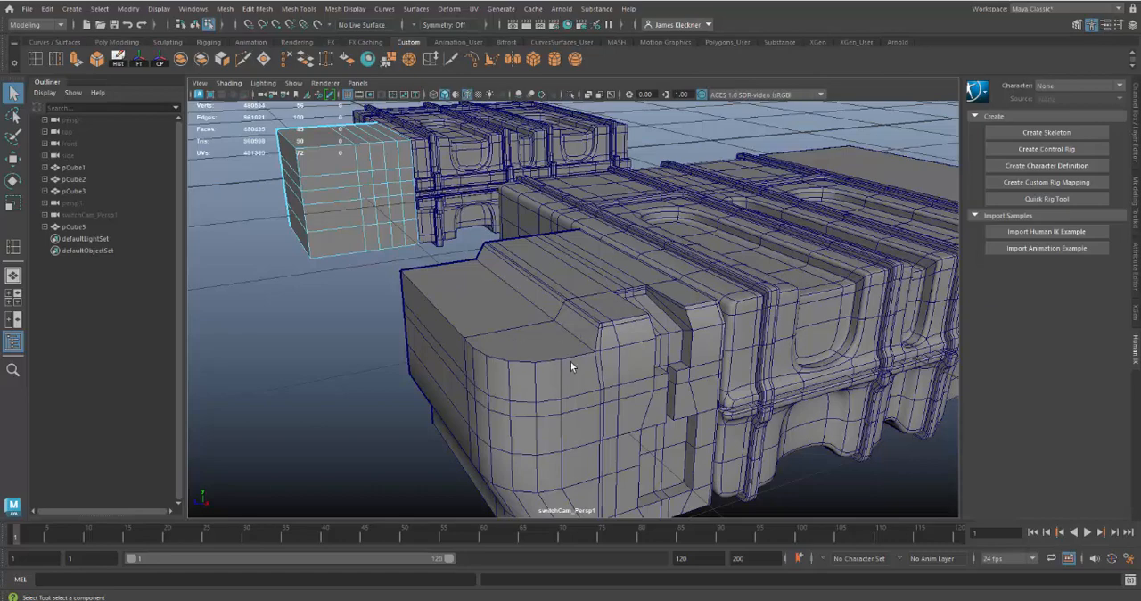
right_click_drag(539, 359, 544, 241)
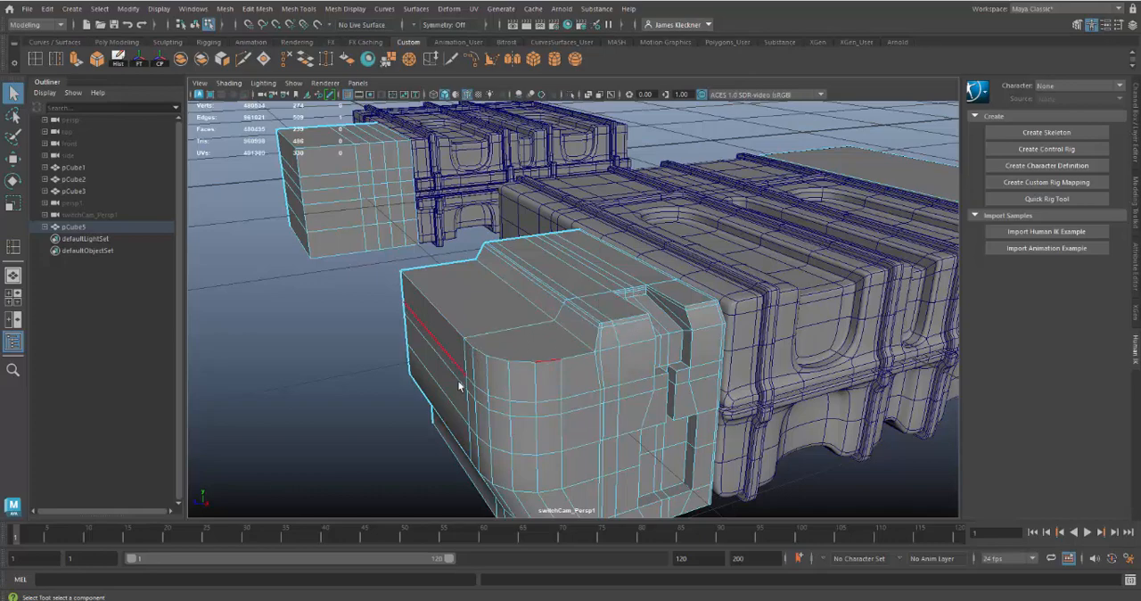
left_click_drag(579, 448, 623, 256, "alt")
right_click_drag(623, 254, 629, 347, "alt")
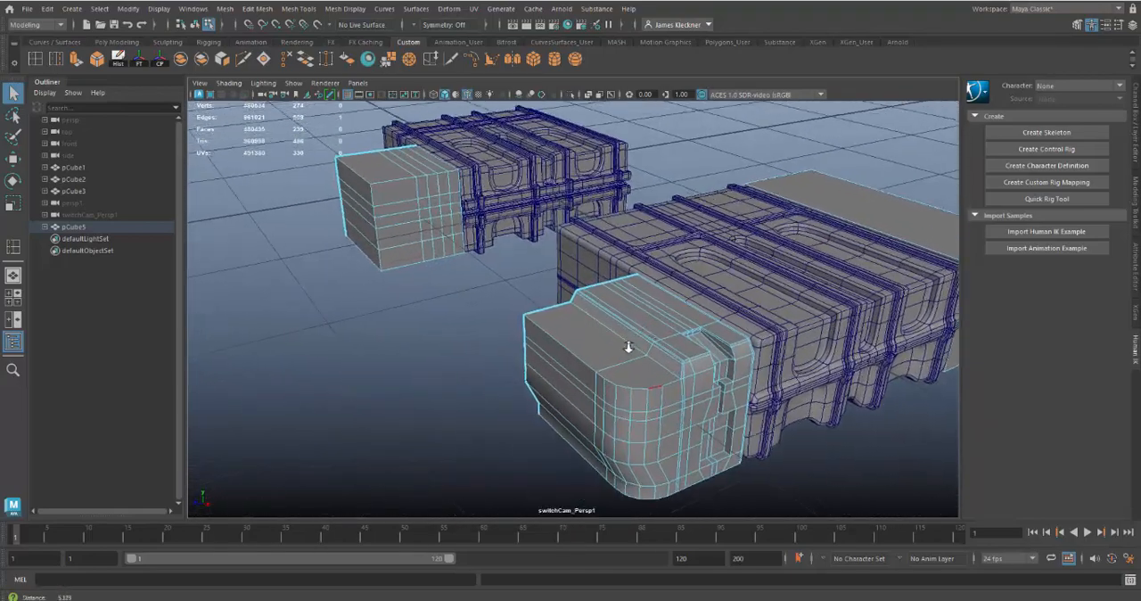
Select the top row of vertices on the half block and move them down below the top of the ribbed body
middle_click_drag(591, 317, 705, 426, "alt")
left_click_drag(705, 426, 500, 323, "alt")
right_click_drag(500, 322, 440, 265)
left_click_drag(391, 246, 587, 306)
key("w")
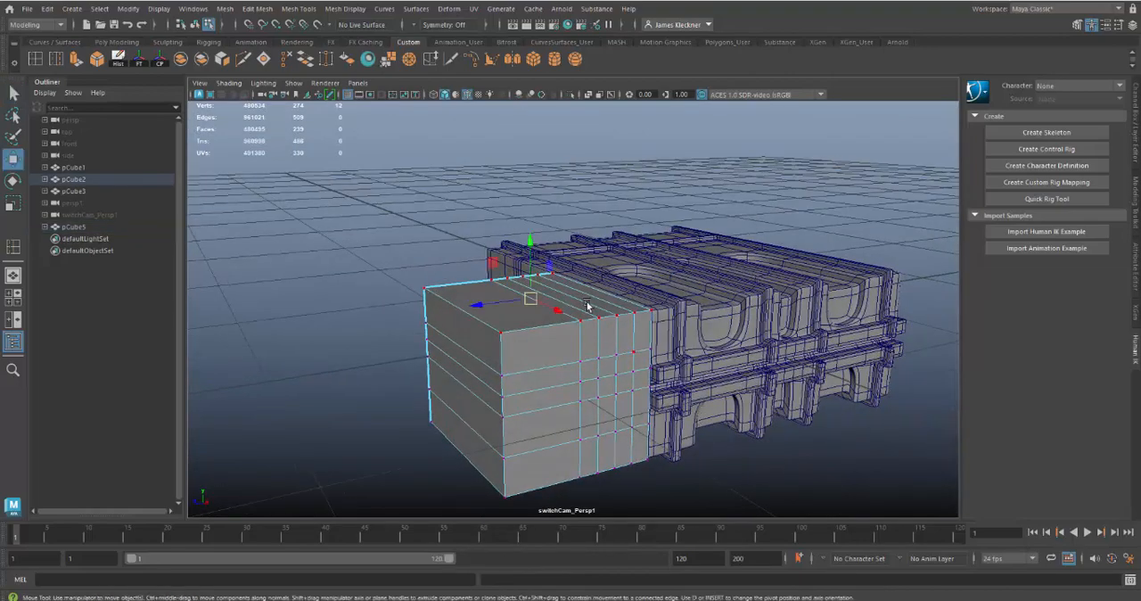
left_click_drag(530, 231, 530, 258)
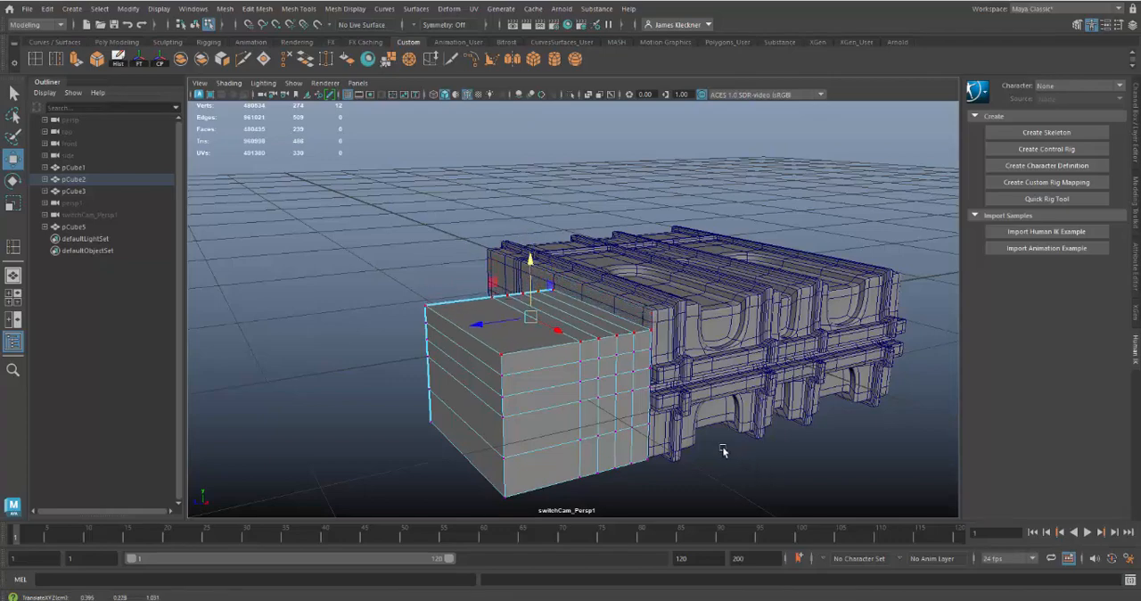
Insert a vertical edge loop across the half block's outer face and top, using the relative distance from edge option
left_click_drag(723, 451, 528, 325, "alt")
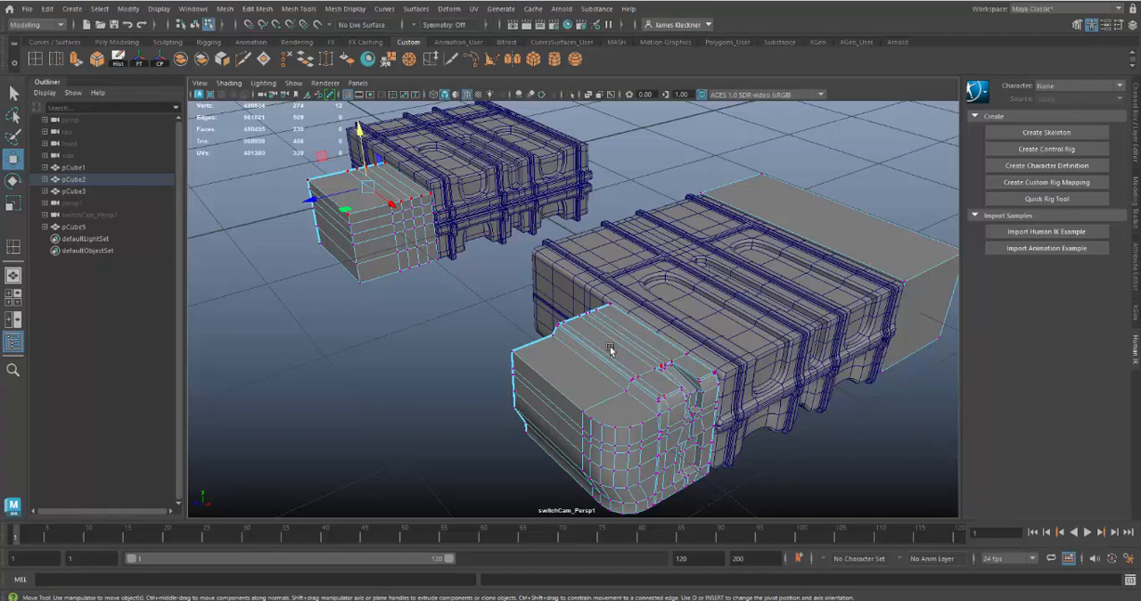
middle_click_drag(431, 246, 558, 260, "alt")
left_click_drag(557, 260, 676, 357, "alt")
left_click_drag(630, 356, 648, 397, "alt")
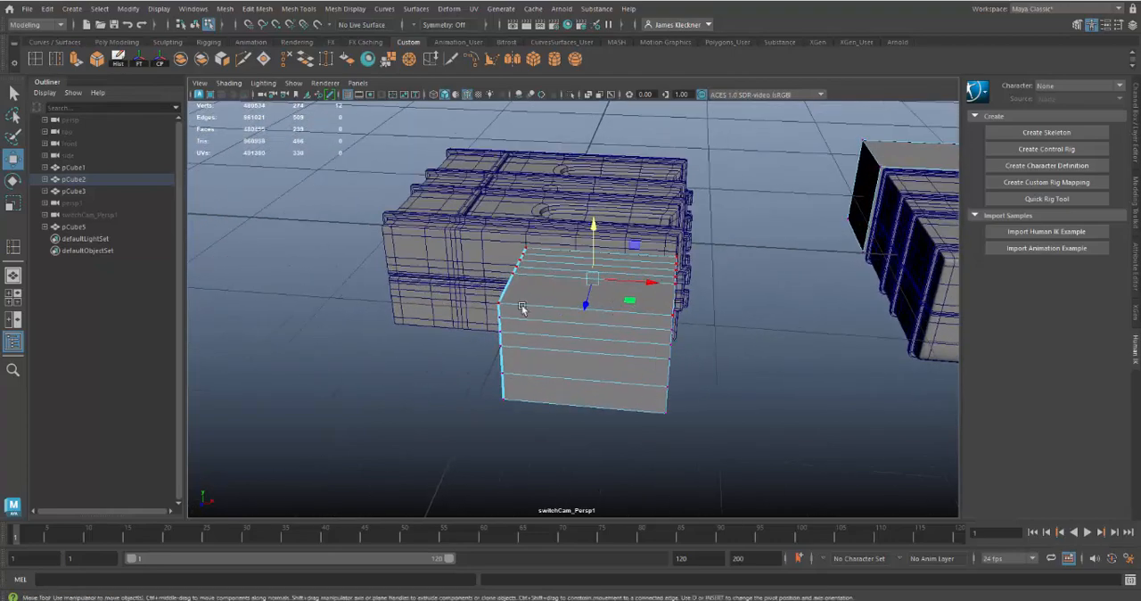
double_click(35, 58)
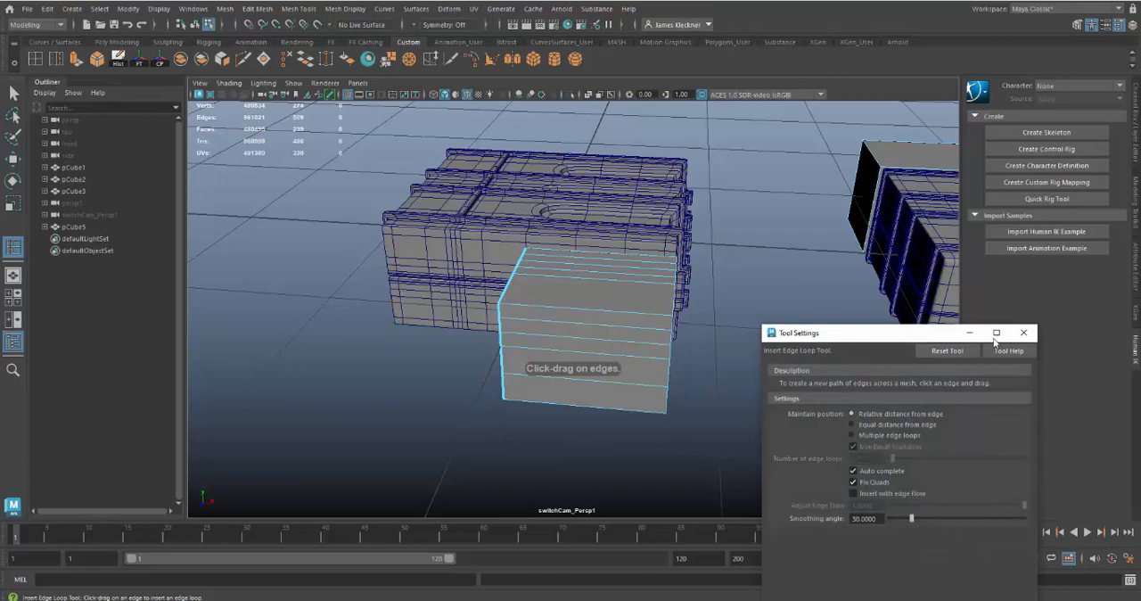
left_click(1023, 333)
left_click_drag(730, 366, 658, 359, "alt")
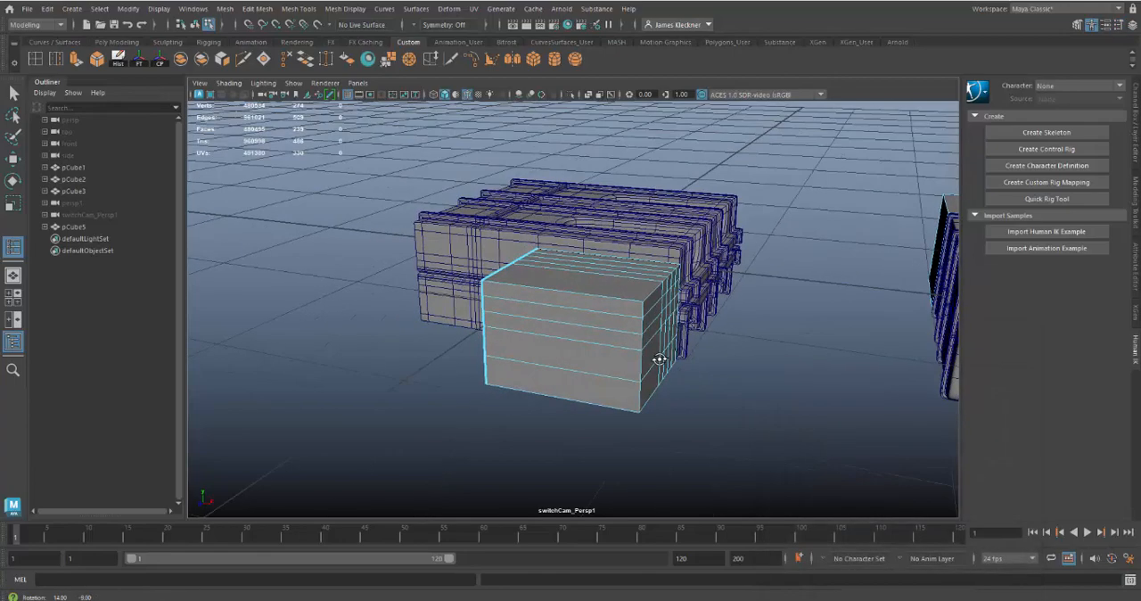
left_click(582, 295)
Compare the subdivided half block with the reference case's end piece from the front and the side
scroll(704, 389, "down", 3)
middle_click_drag(692, 390, 603, 335, "alt")
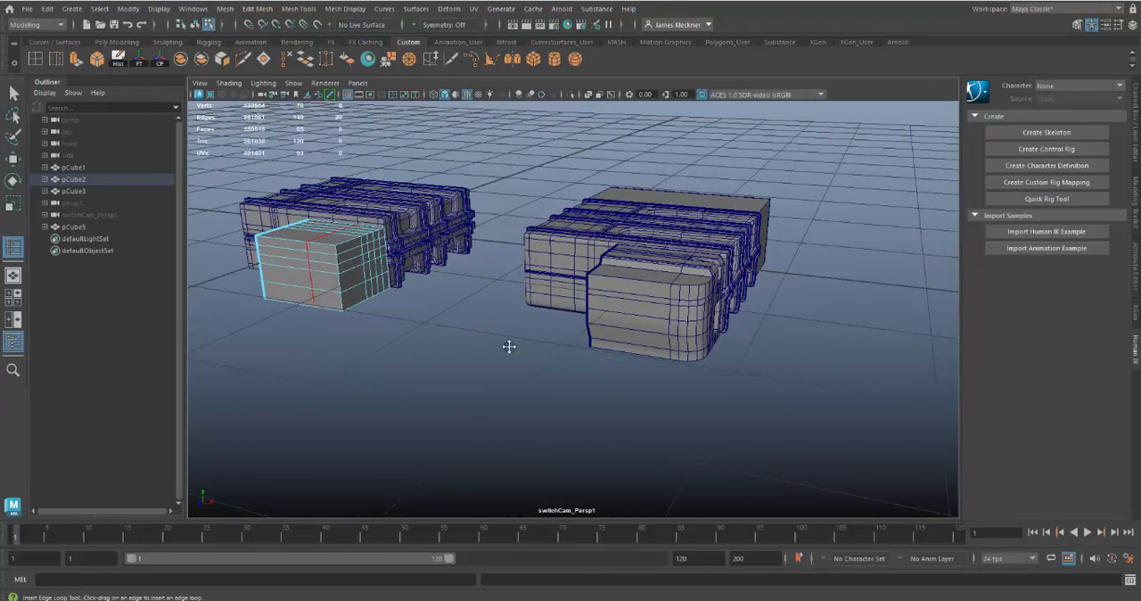
left_click_drag(509, 345, 540, 328, "alt")
scroll(614, 423, "up", 5)
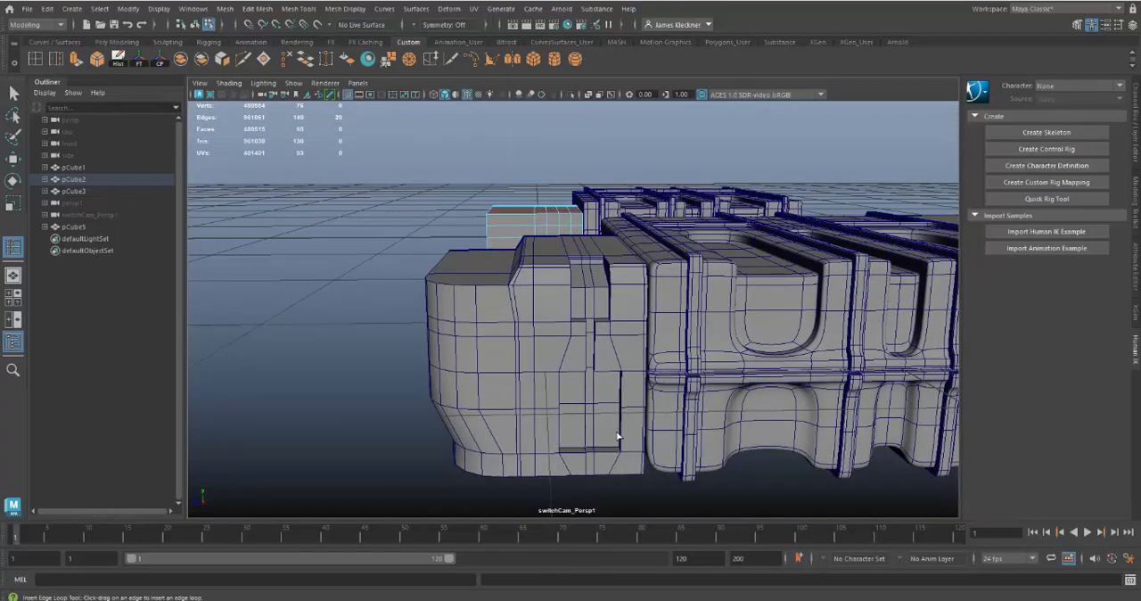
left_click_drag(618, 436, 650, 430, "alt")
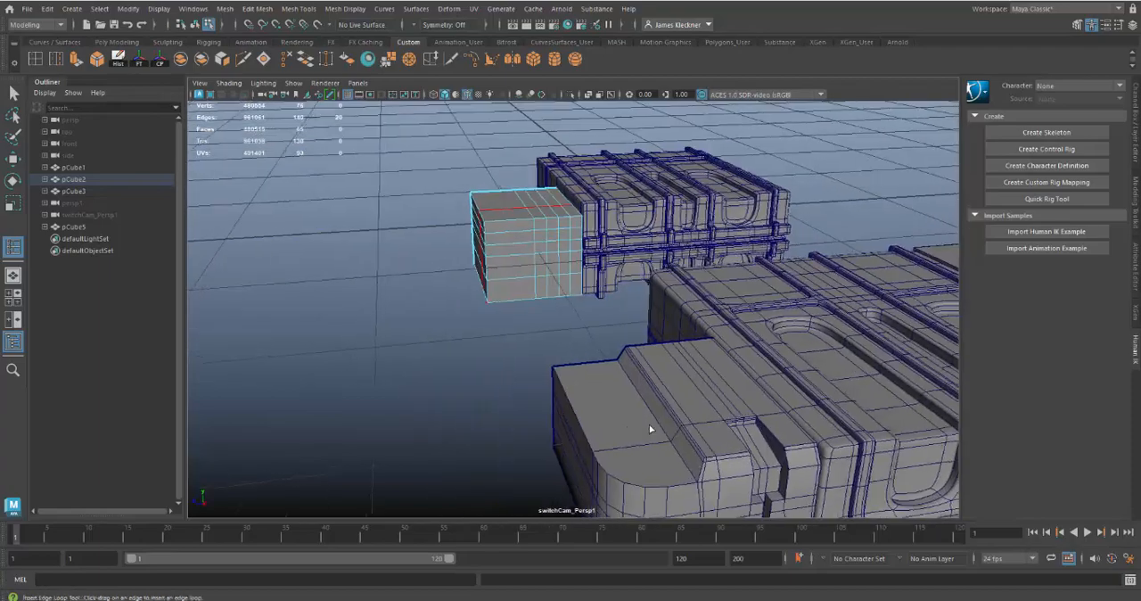
Examine the reference end piece's notched latch recess and its surrounding edge flow, and compare it with the subdivided half block
scroll(650, 429, "up", 5)
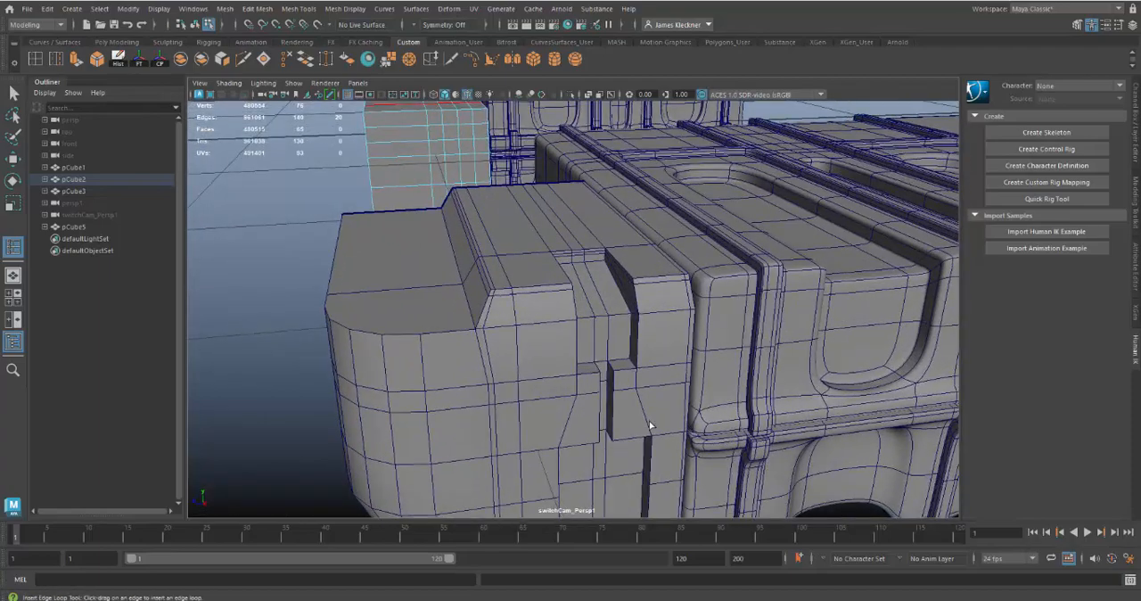
middle_click_drag(649, 426, 655, 394, "alt")
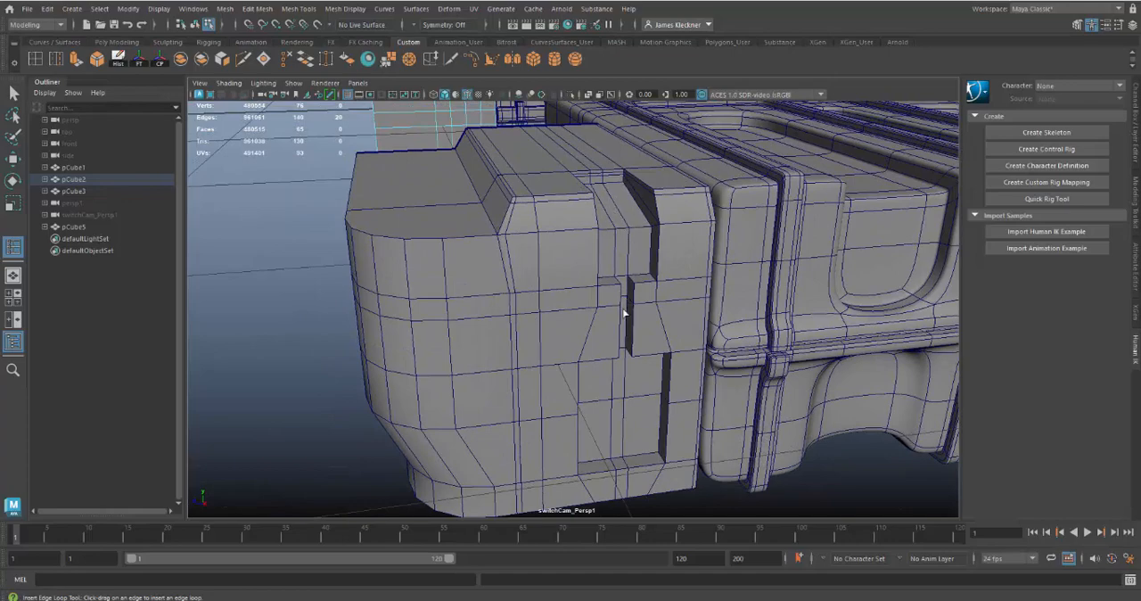
left_click_drag(565, 309, 563, 313, "alt")
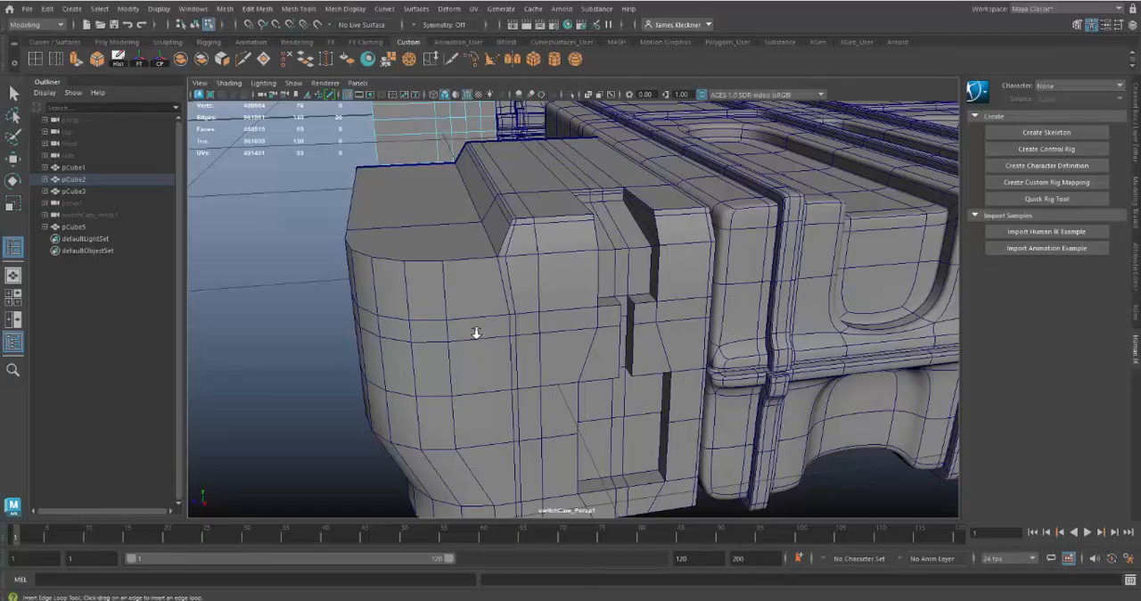
scroll(476, 333, "down", 8)
middle_click_drag(464, 298, 553, 436, "alt")
left_click_drag(552, 436, 691, 440, "alt")
scroll(691, 439, "up", 4)
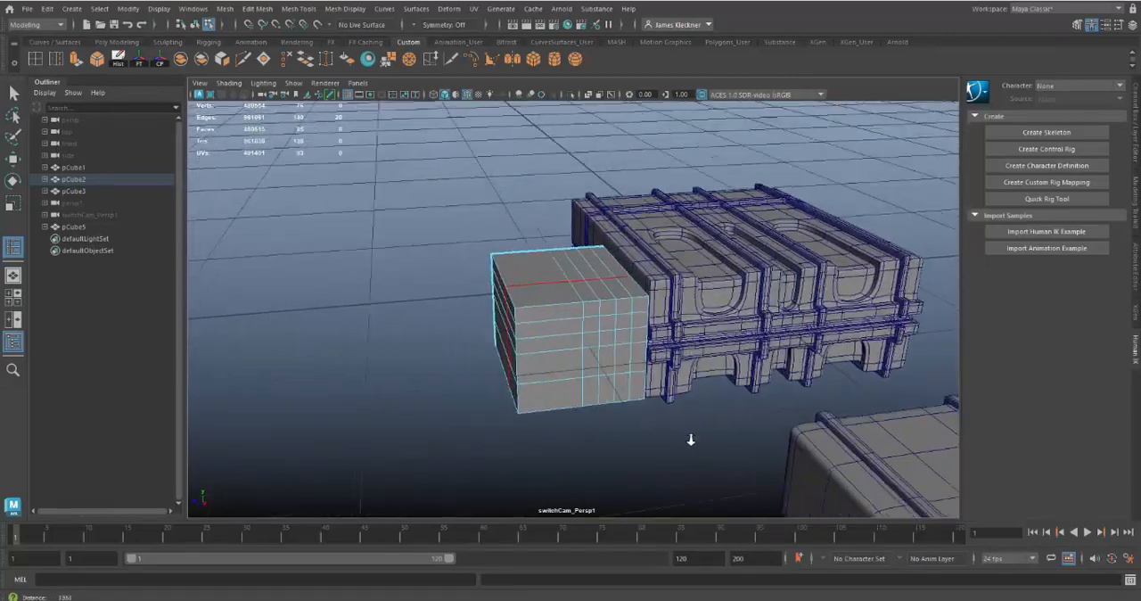
right_click_drag(691, 439, 693, 417, "alt")
left_click_drag(644, 386, 621, 374, "alt")
right_click_drag(622, 374, 648, 435, "alt")
left_click_drag(648, 435, 606, 419, "alt")
Try to spread the two vertical edge loops flanking the recess centre loop apart along their full length
key("q")
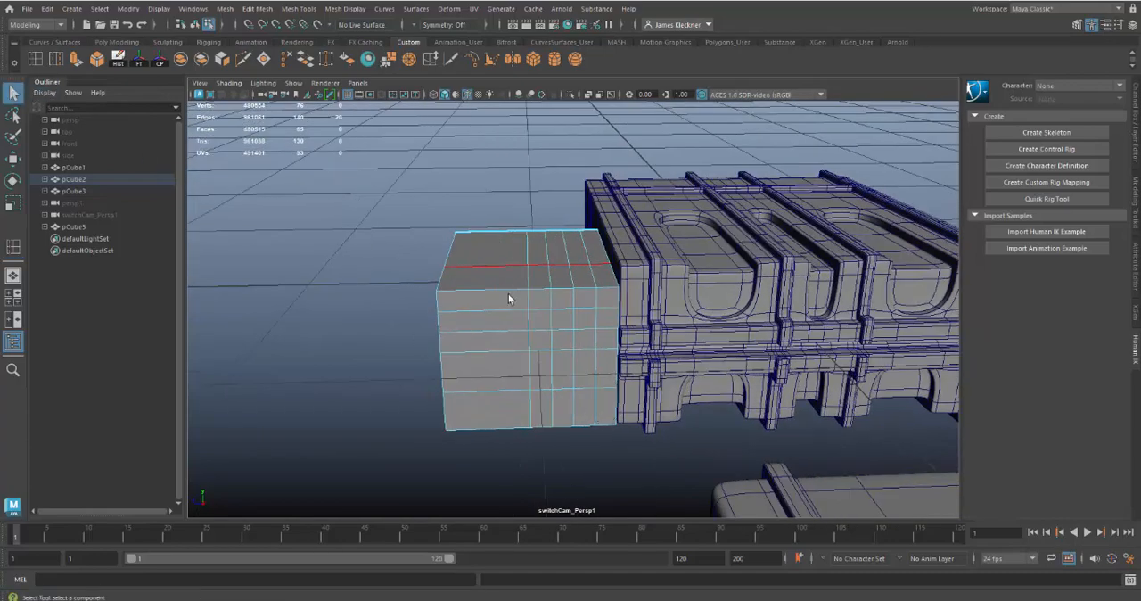
double_click(553, 323)
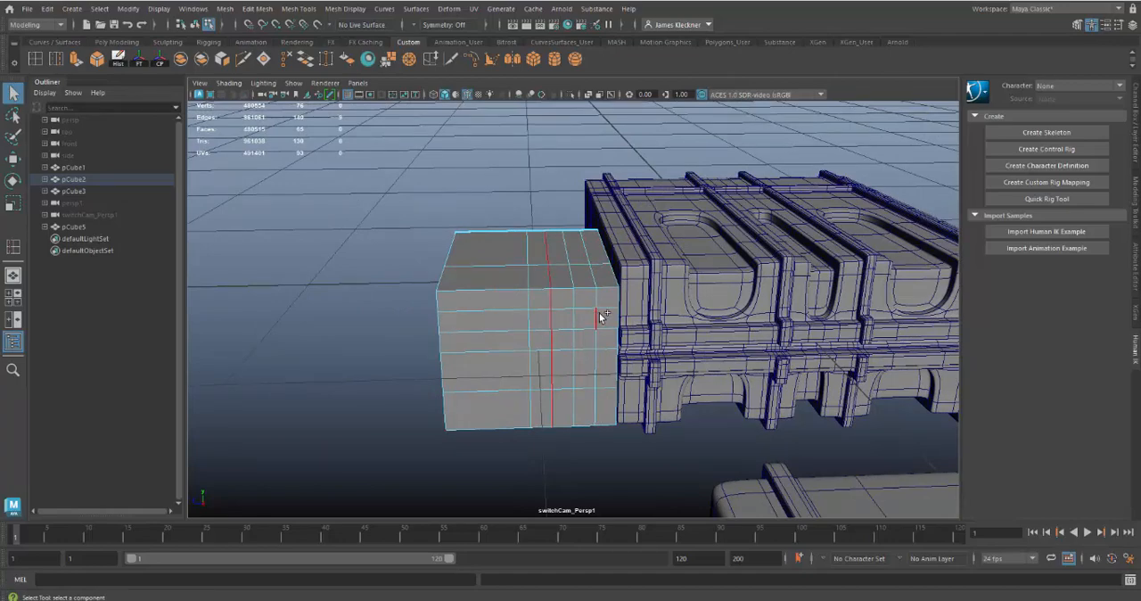
double_click(596, 314, "shift")
right_click_drag(593, 357, 615, 436, "alt")
left_click_drag(616, 436, 584, 418, "alt")
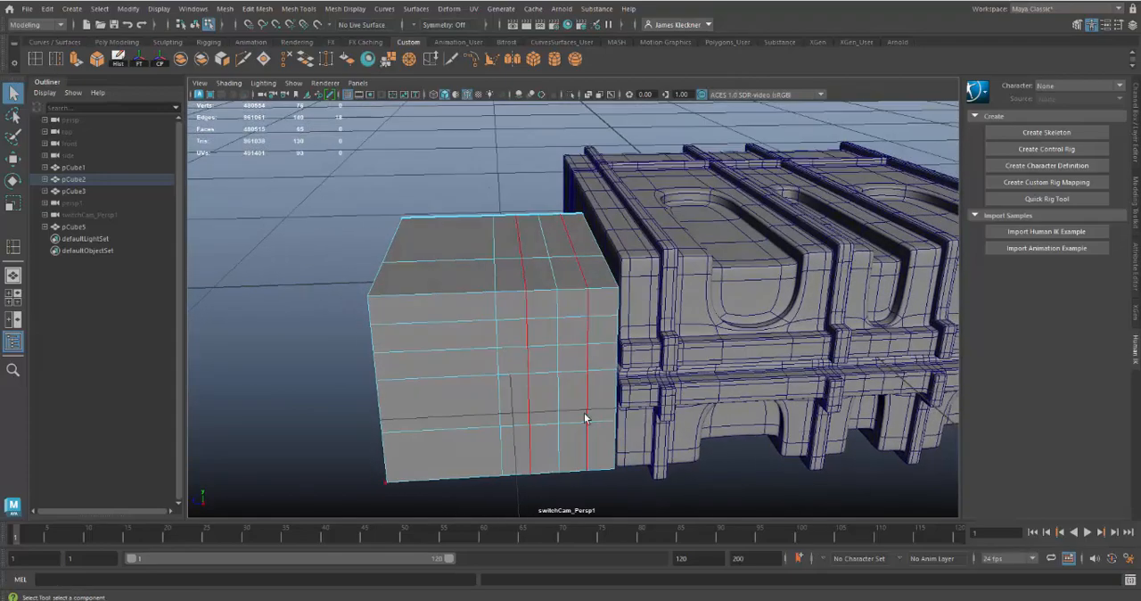
key("r")
left_click_drag(497, 333, 483, 331)
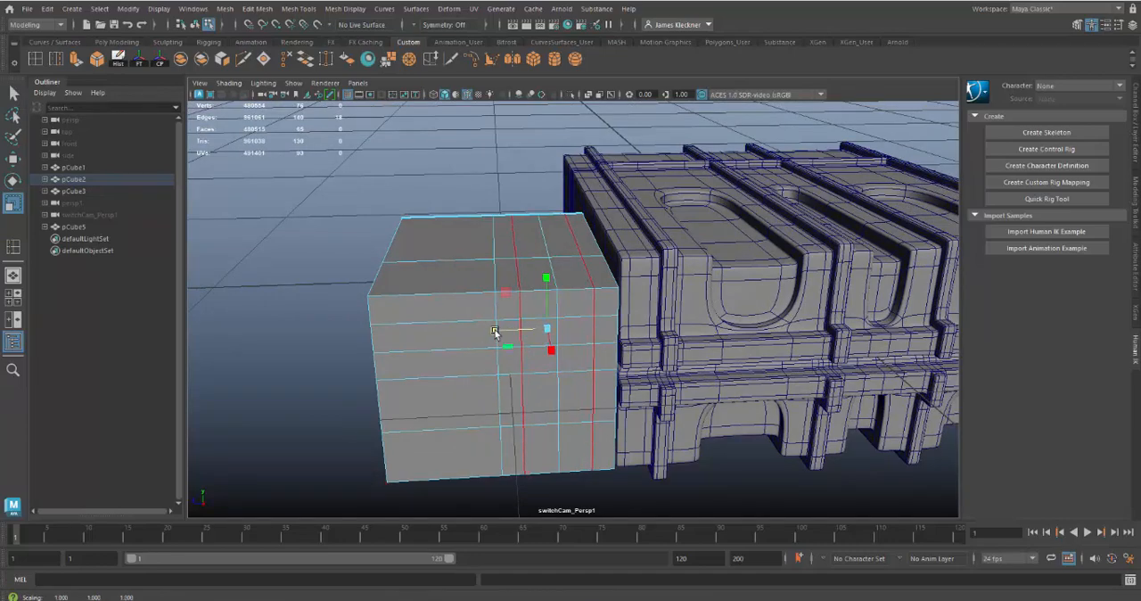
left_click_drag(604, 377, 597, 380, "alt")
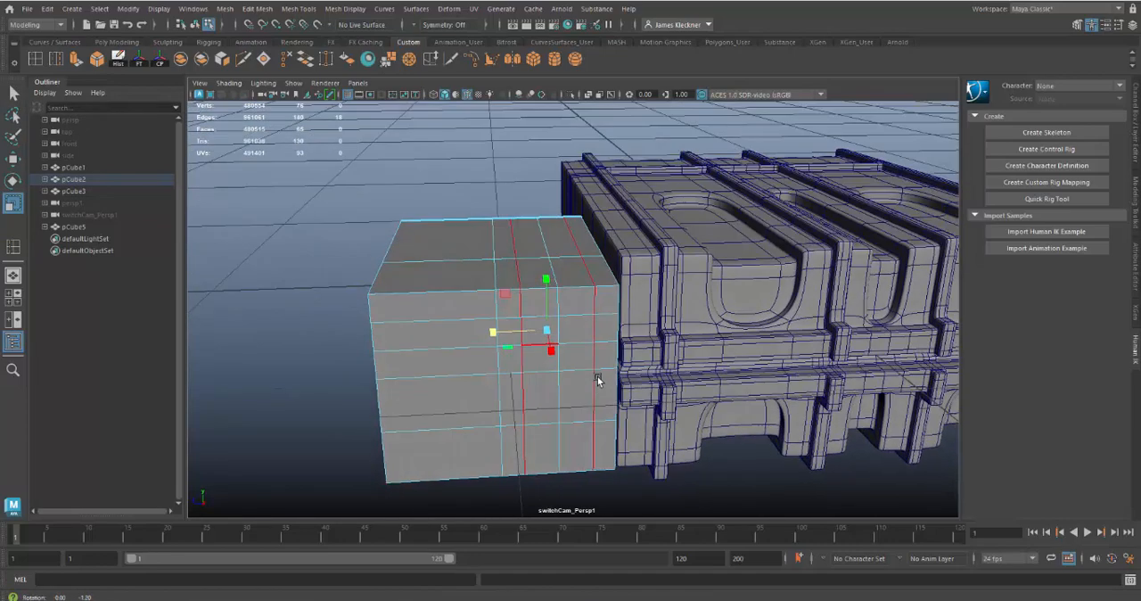
key("ctrl+z")
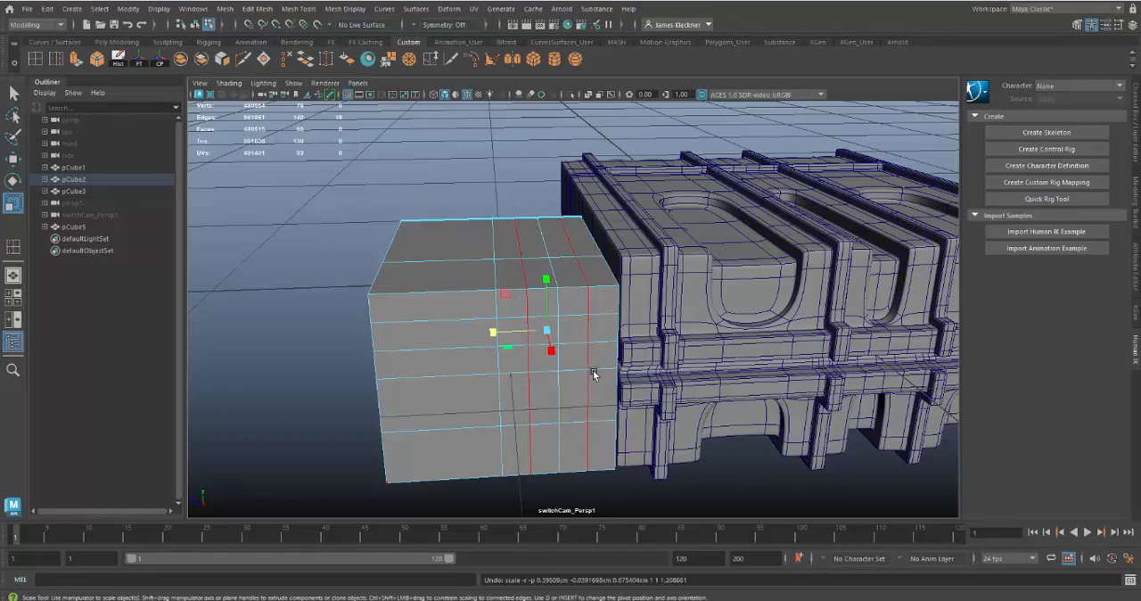
Scale only the two flanking edge segments in the fourth row of the block's outer face apart to widen the lower recess
left_click(528, 395)
left_click(588, 395, "shift")
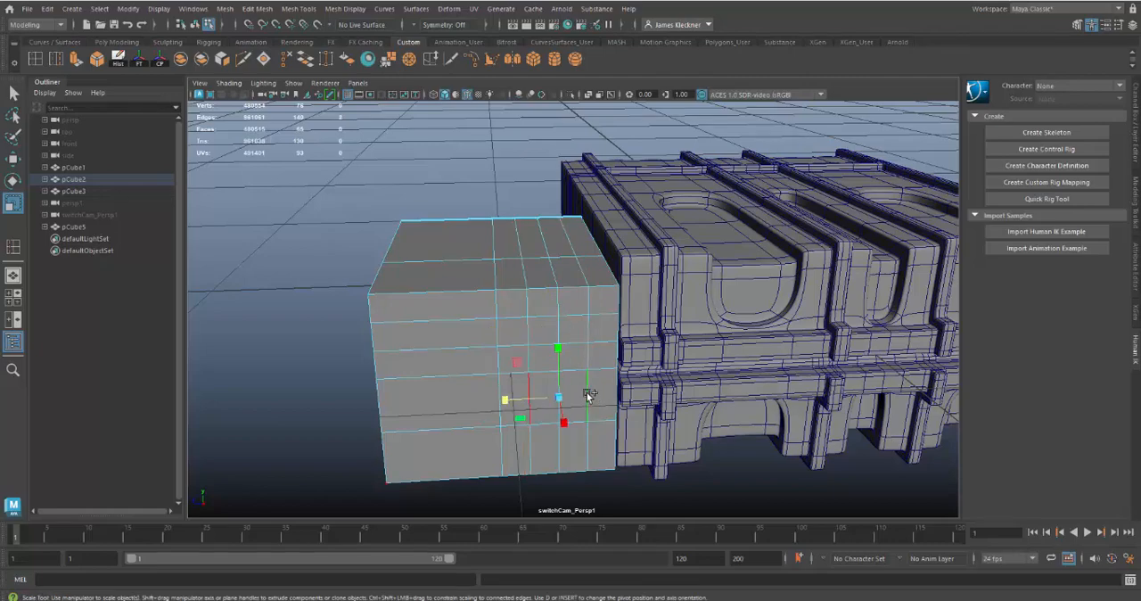
left_click_drag(502, 399, 477, 401)
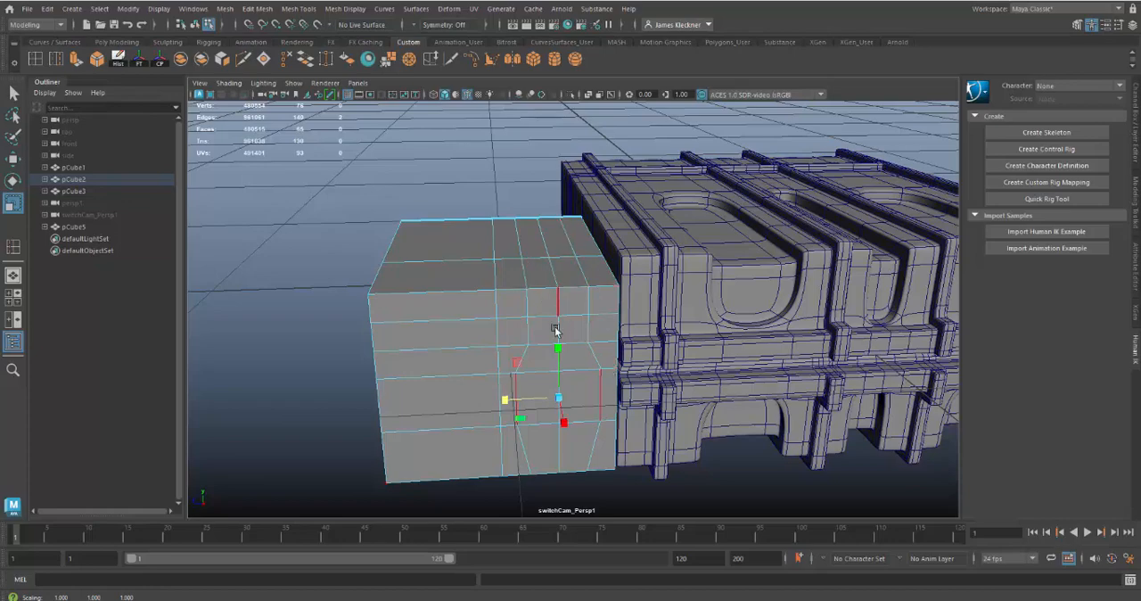
Duplicate the recess's vertical centre loop to add an edge loop on each side of it
left_click(55, 58)
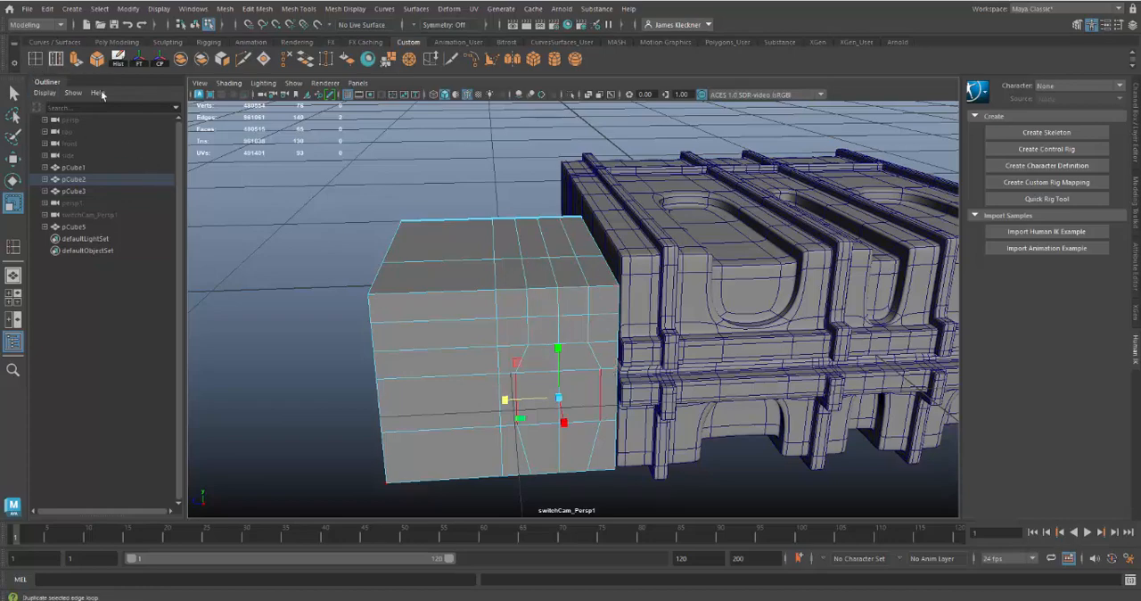
left_click_drag(559, 328, 541, 333)
left_click(13, 92)
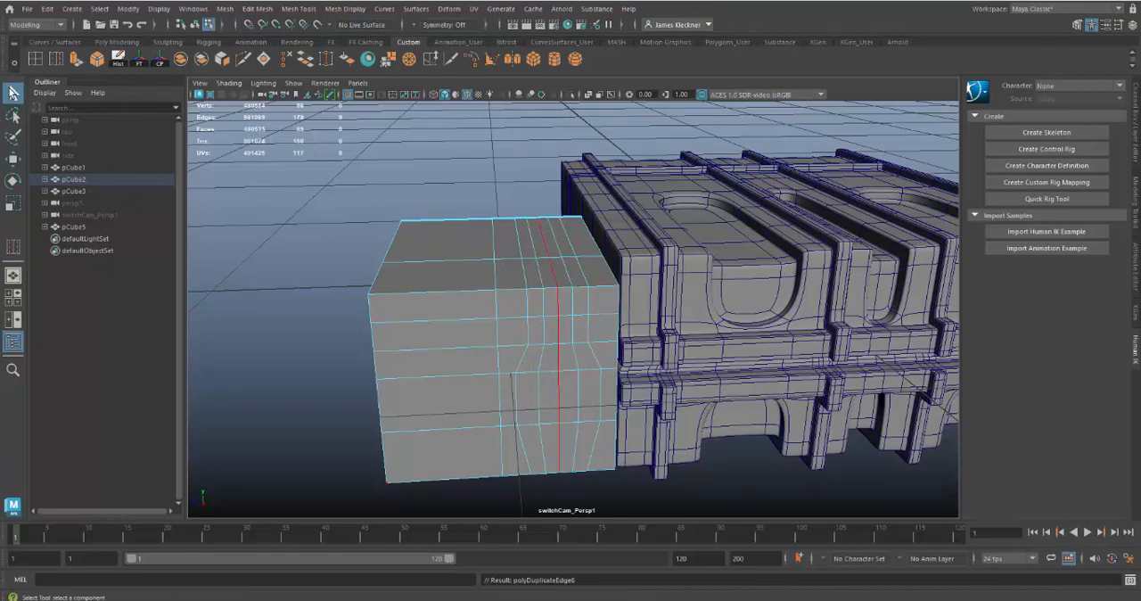
Scale the two duplicated loops closer to the centre loop, checking the narrow channel on the reference case
double_click(573, 331)
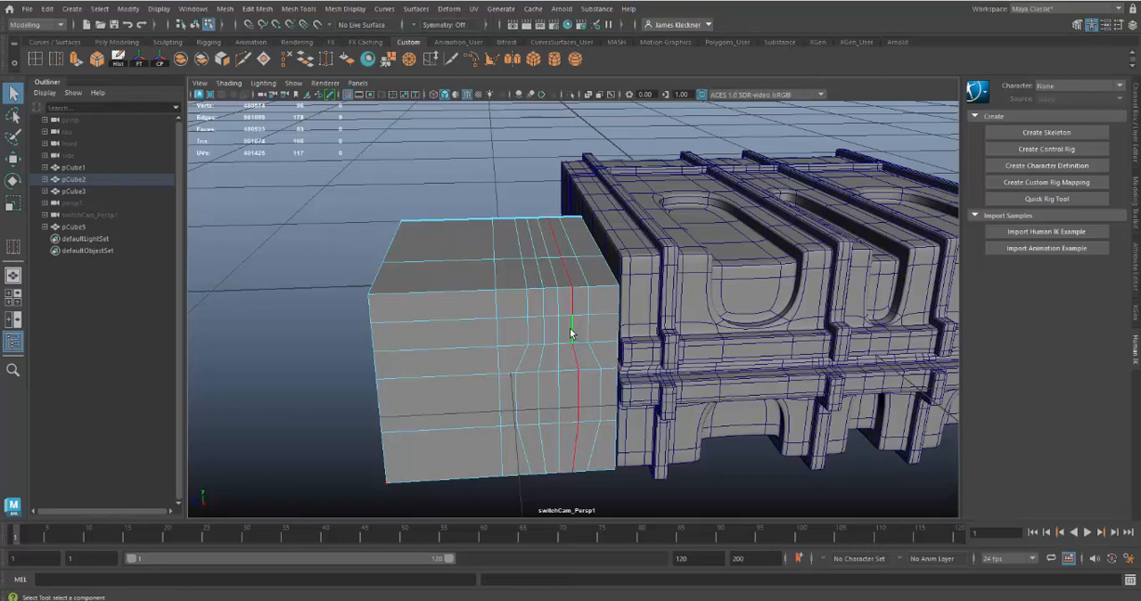
double_click(547, 331, "shift")
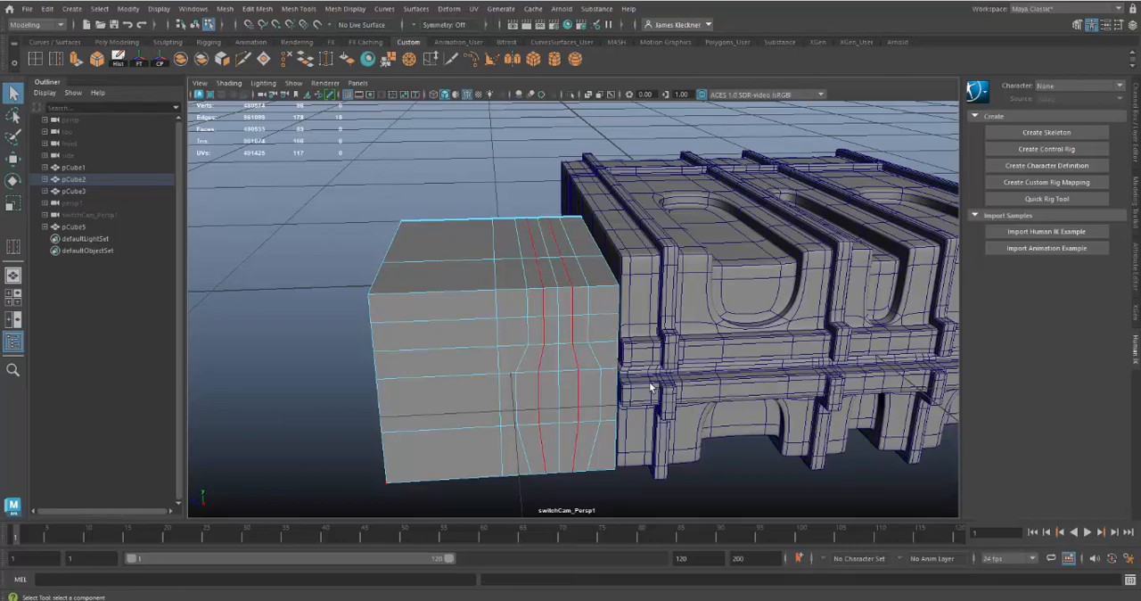
key("r")
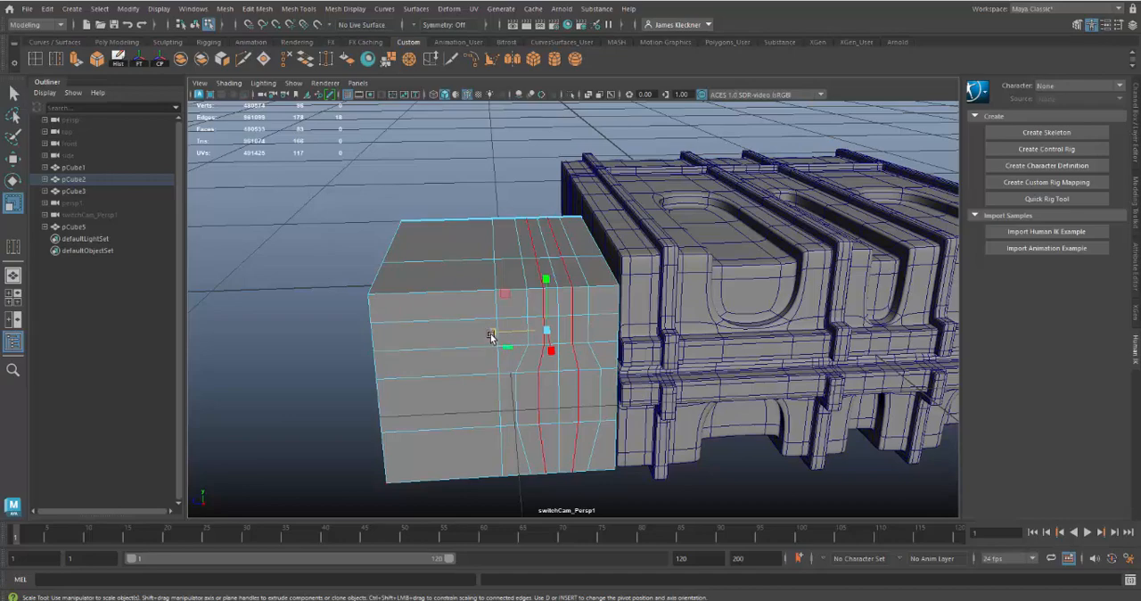
left_click_drag(491, 330, 510, 337)
left_click_drag(787, 469, 624, 408, "alt")
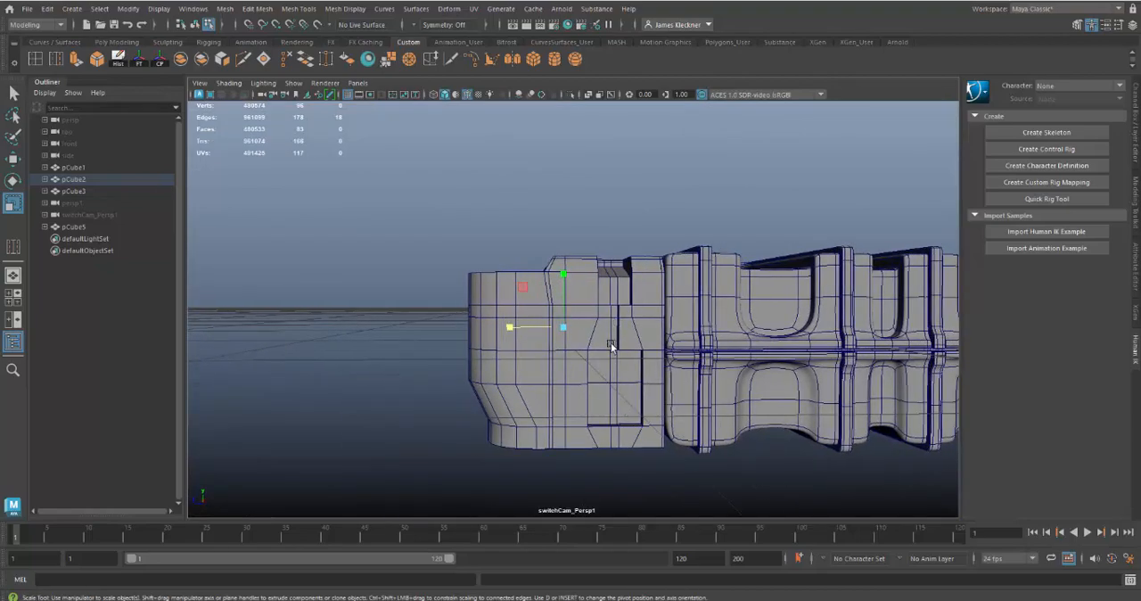
left_click_drag(611, 342, 603, 375, "alt")
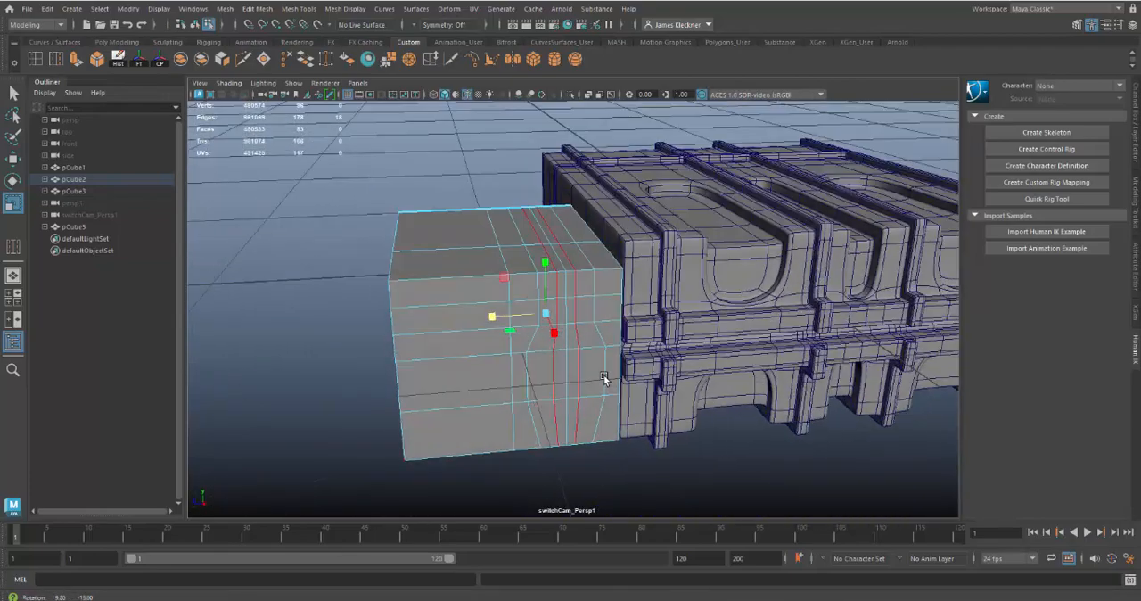
Flatten each of the two duplicated loops separately along the block's length so both run straight
double_click(581, 372)
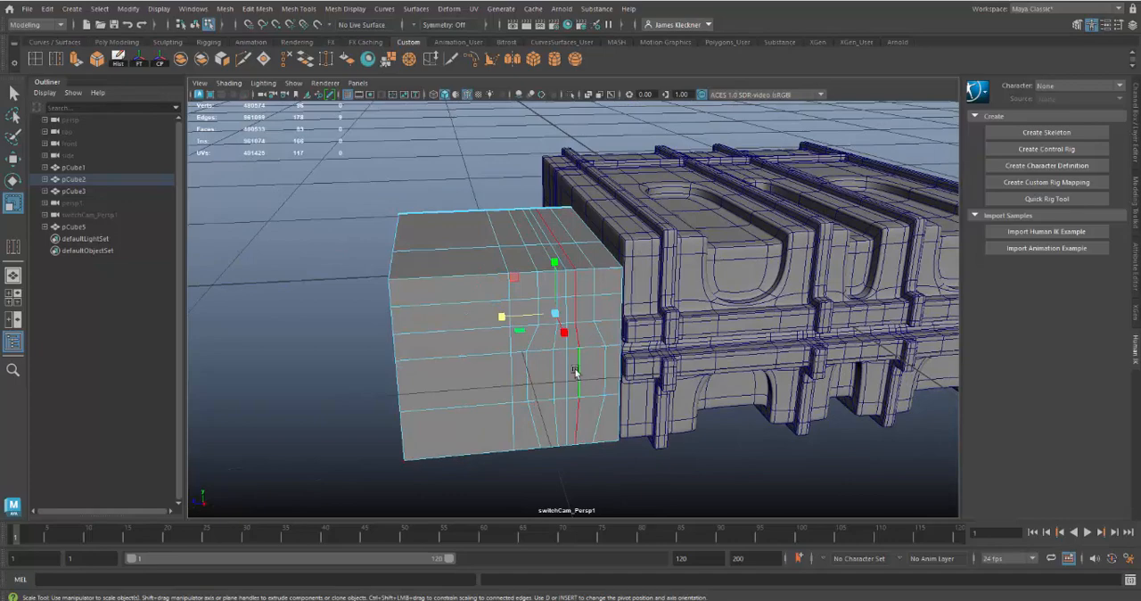
left_click_drag(500, 316, 603, 317)
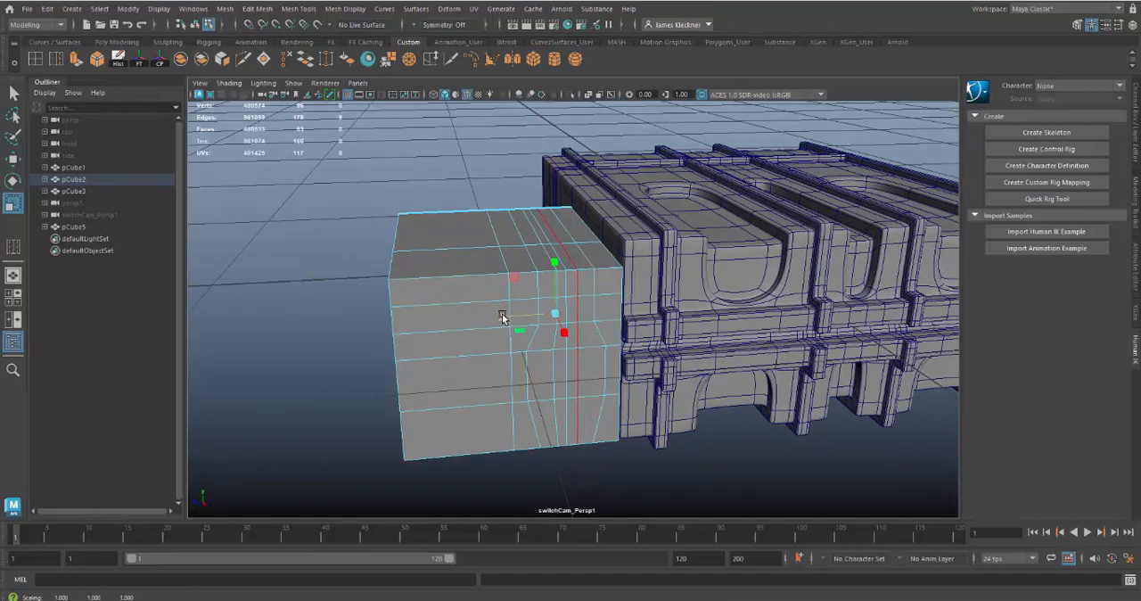
double_click(554, 376)
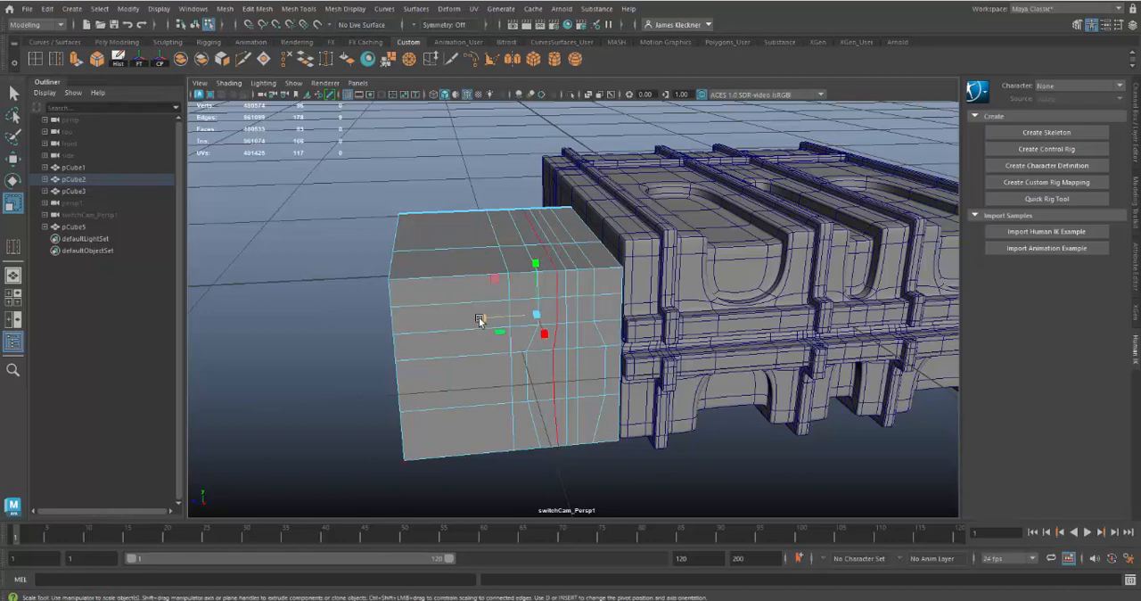
left_click_drag(479, 316, 554, 318)
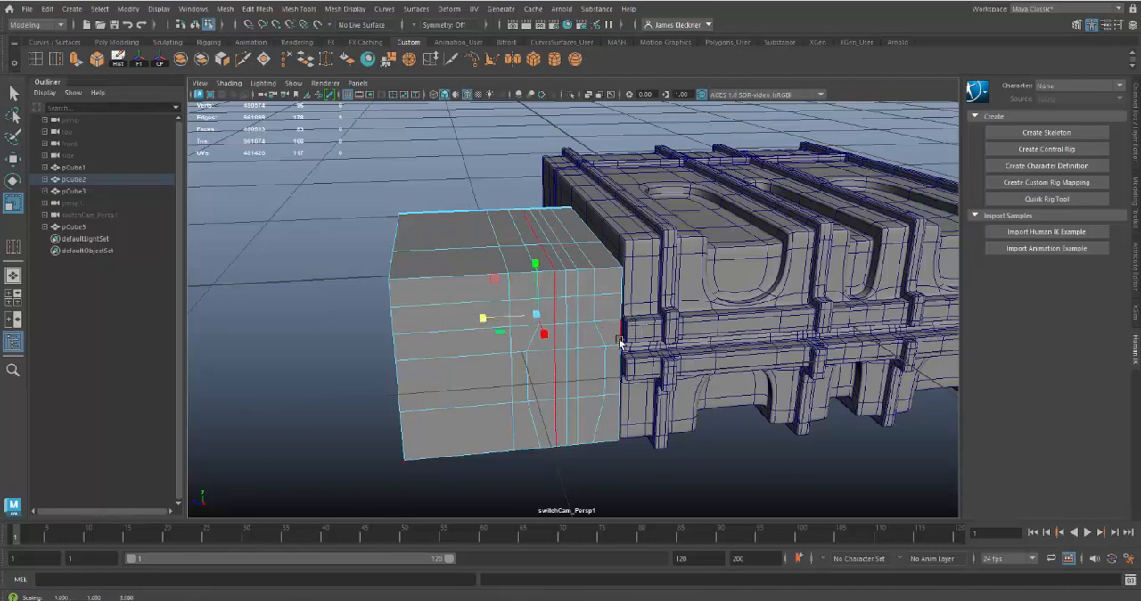
Select the edge loop running lengthwise across the block's top and move it slightly toward the outer face
left_click_drag(619, 336, 578, 285, "alt")
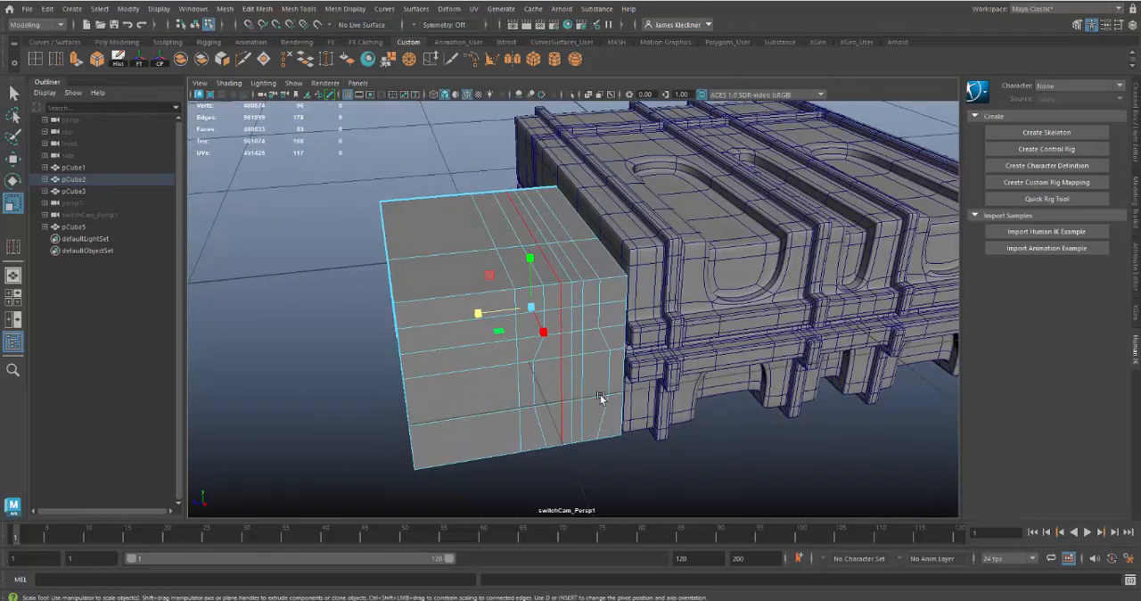
left_click_drag(600, 379, 657, 392, "alt")
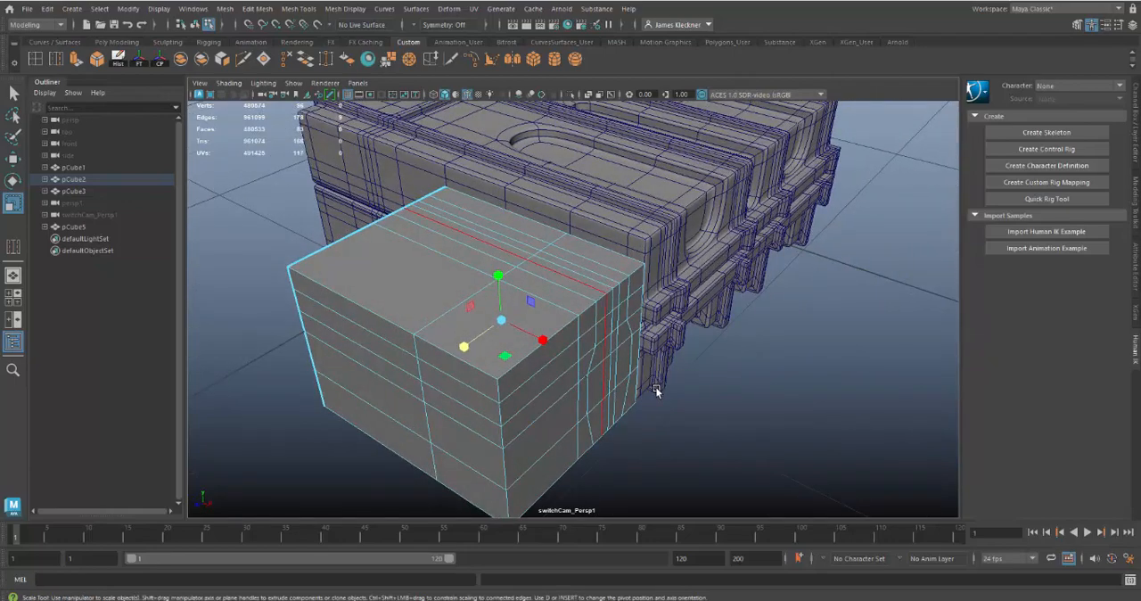
double_click(446, 315)
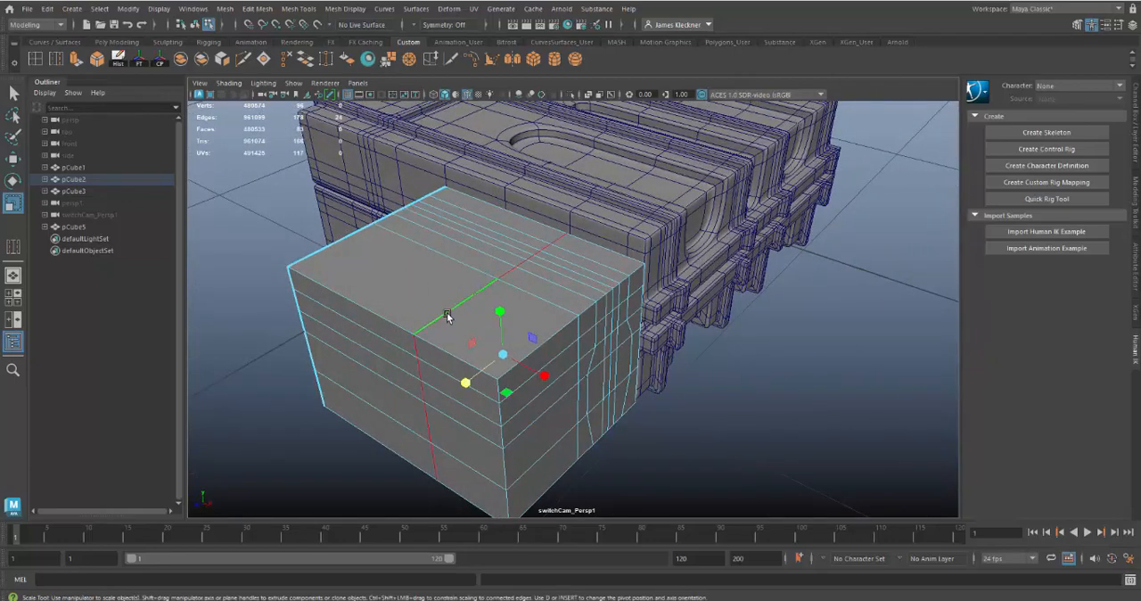
key("w")
middle_click_drag(545, 377, 547, 382)
Compare the block's shifted top edge loop with the recess depth on the reference case's end piece
left_click_drag(552, 353, 629, 357, "alt")
right_click_drag(698, 367, 567, 335, "alt")
middle_click_drag(531, 293, 489, 189, "alt")
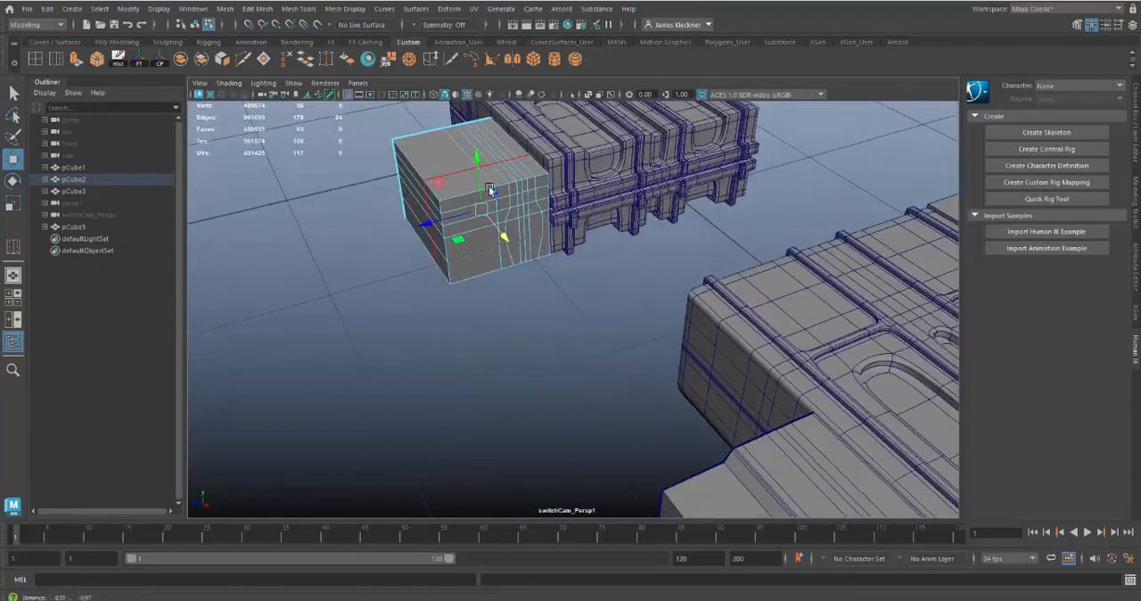
right_click_drag(664, 323, 589, 291, "alt")
middle_click_drag(587, 293, 573, 279, "alt")
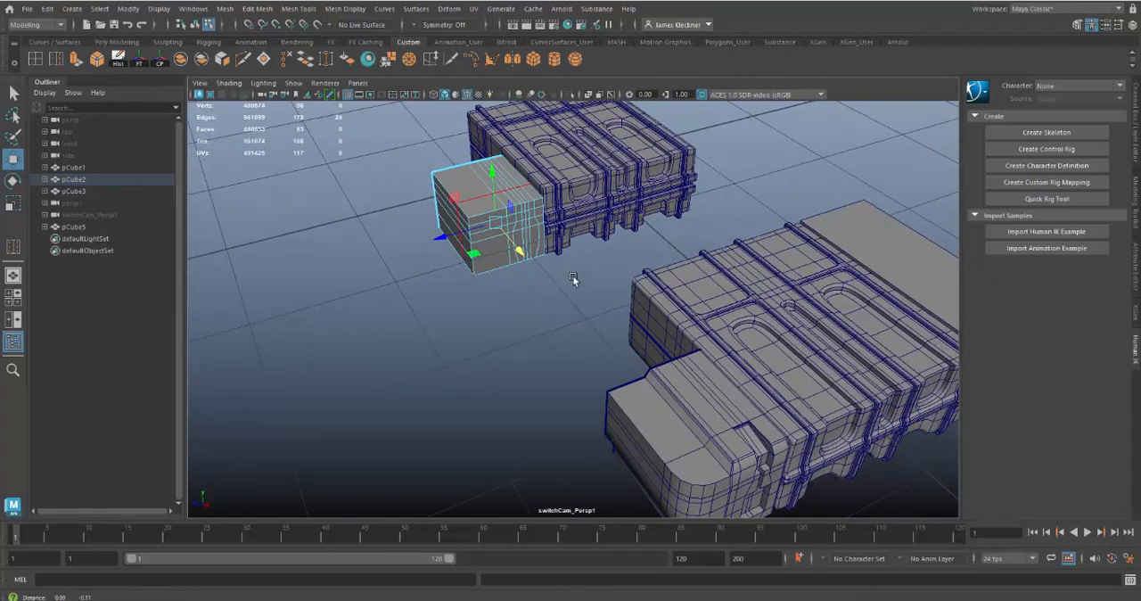
right_click_drag(562, 314, 644, 367, "alt")
middle_click_drag(629, 292, 666, 390, "alt")
left_click_drag(629, 358, 573, 350, "alt")
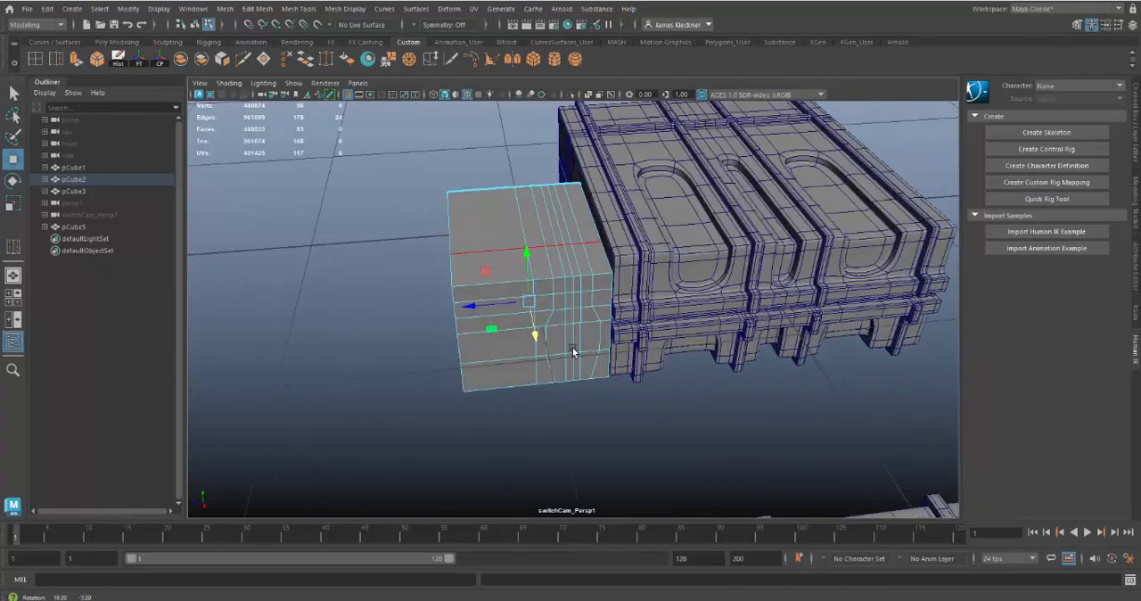
right_click_drag(572, 347, 597, 336, "alt")
Select the I-shaped recess faces: the top strip, upper row, narrow central channel and wide lower row of the block's outer face
right_click_drag(564, 239, 570, 265)
left_click(541, 234)
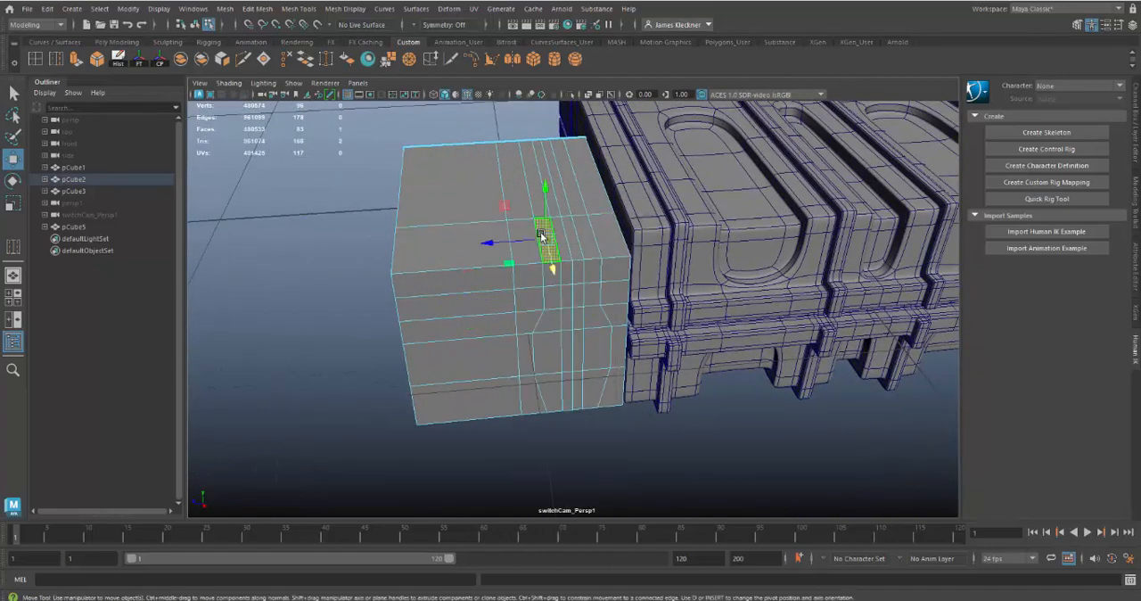
key("q")
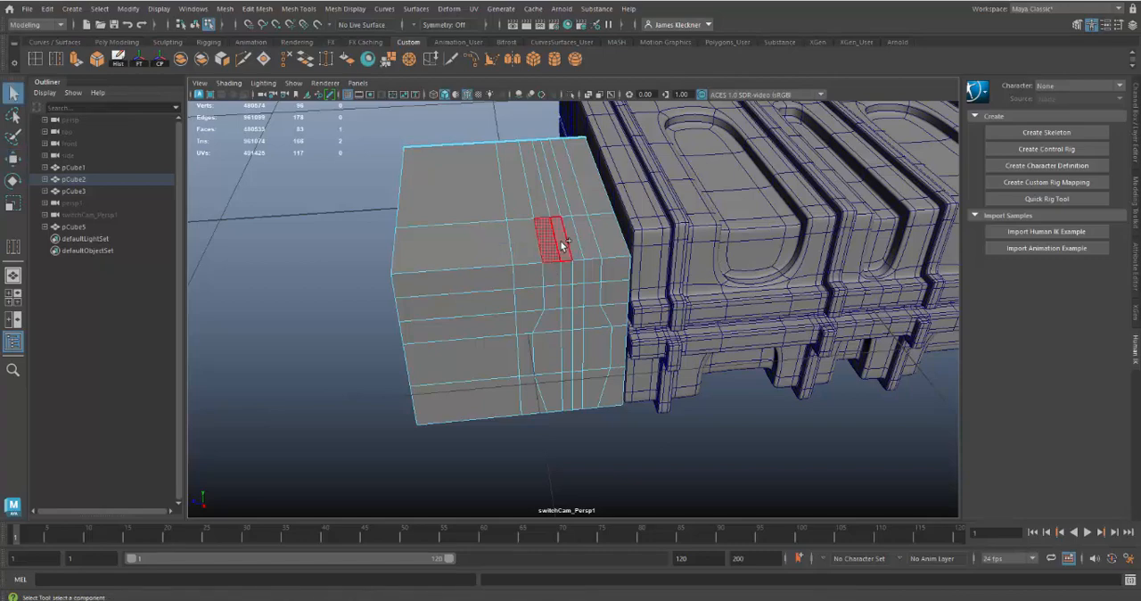
left_click(563, 245, "shift")
left_click(582, 242, "shift")
left_click(585, 241, "shift")
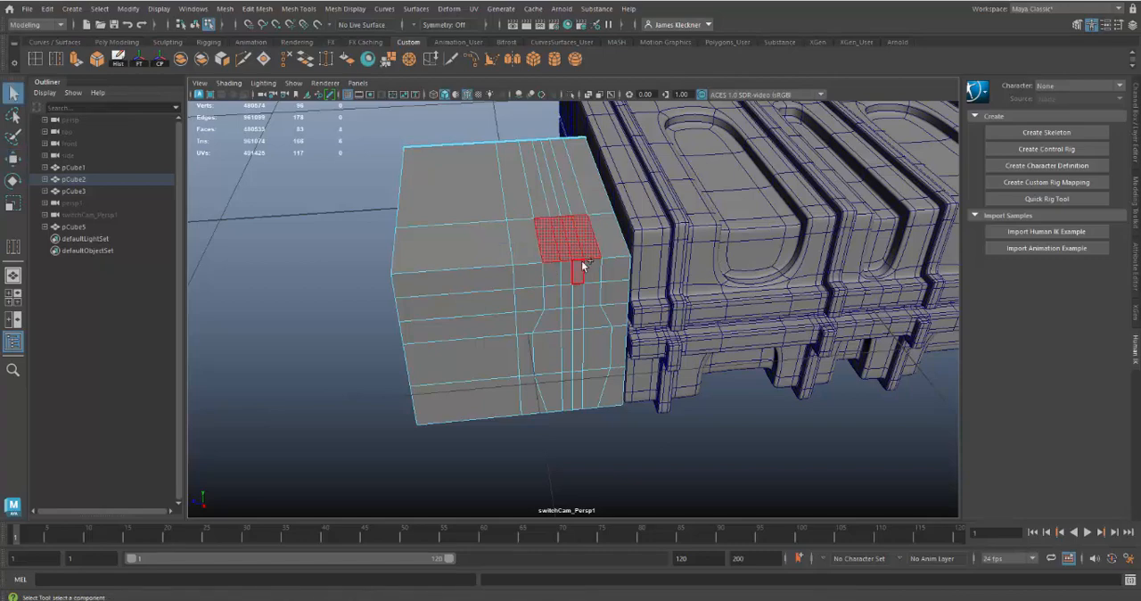
left_click(566, 275, "shift")
left_click(590, 272, "shift")
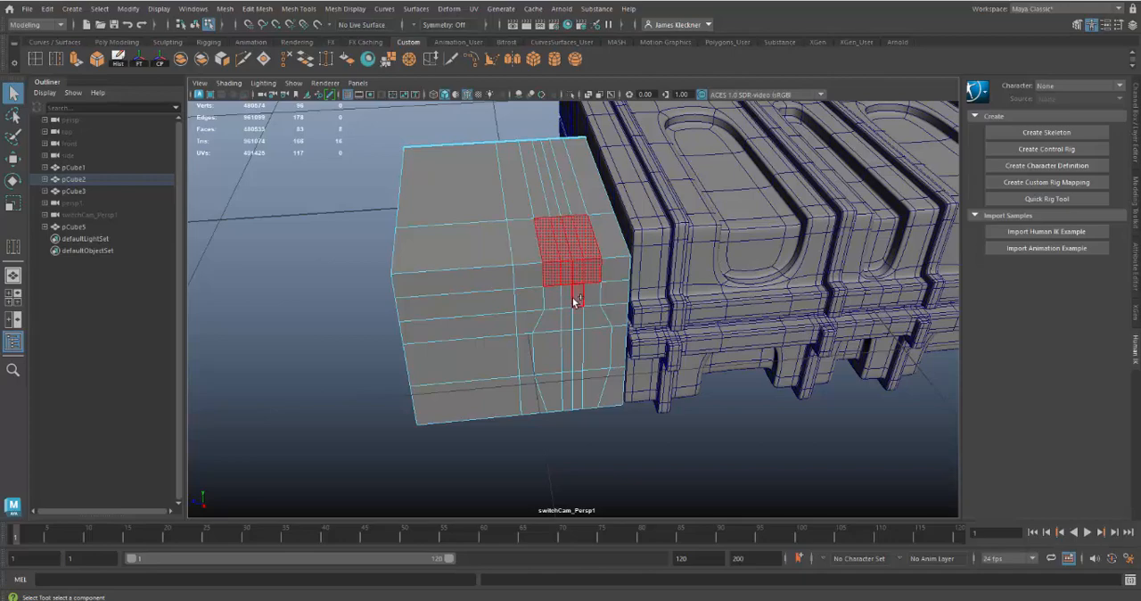
left_click(569, 296, "shift")
left_click(575, 317, "shift")
left_click(565, 352, "shift")
left_click(549, 353, "shift")
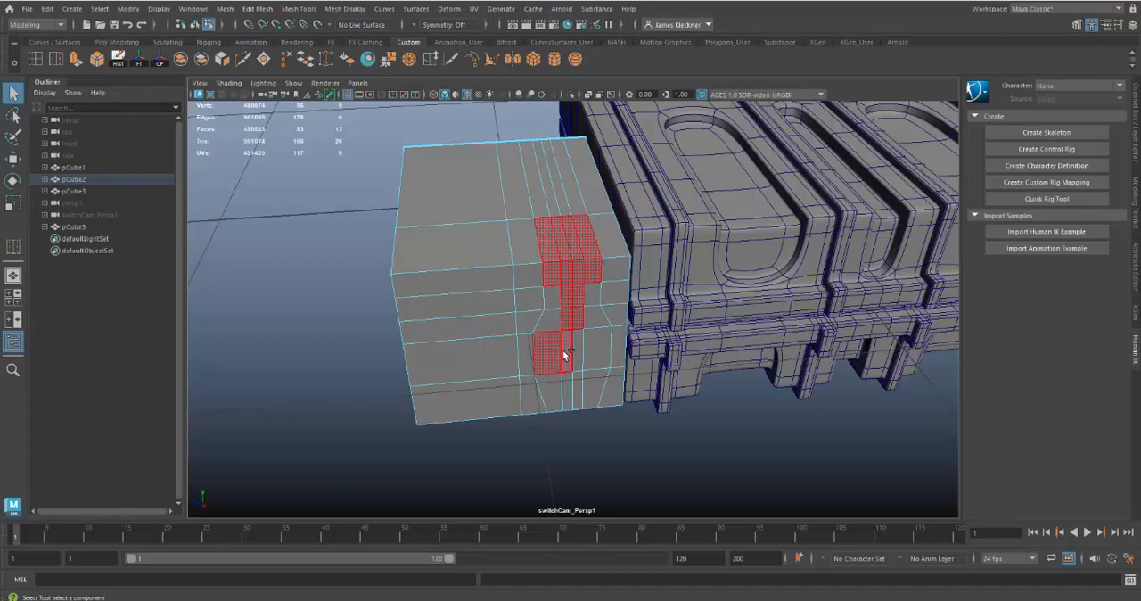
left_click(576, 353, "shift")
left_click(589, 345, "shift")
scroll(563, 349, "down", 6)
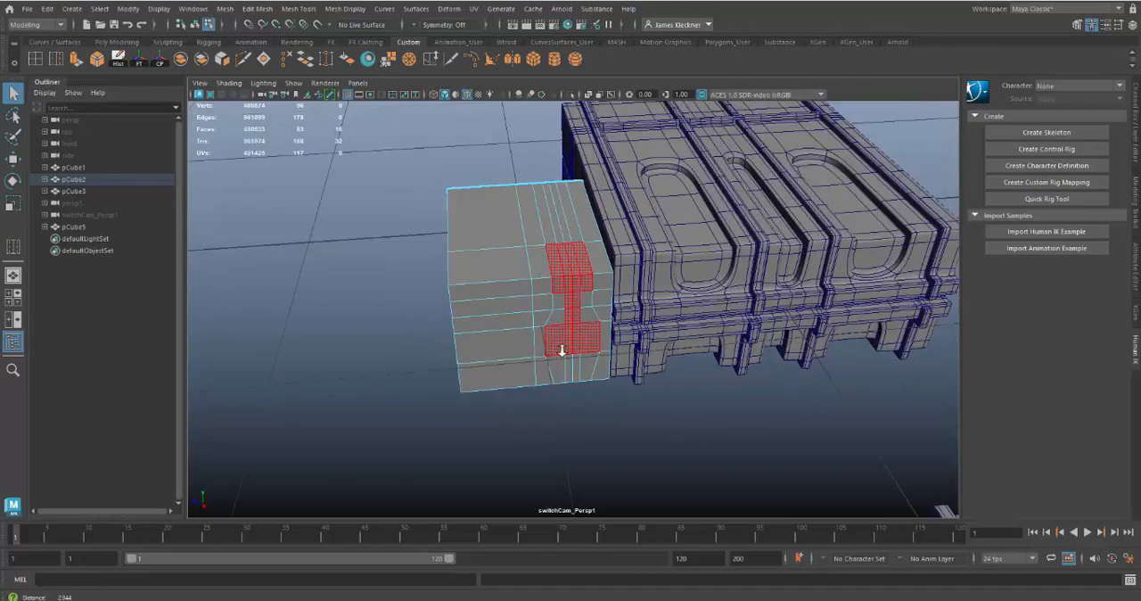
Compare the block's selected recess faces with the latch recess on the reference case's end piece from several angles
left_click_drag(566, 353, 456, 262, "alt")
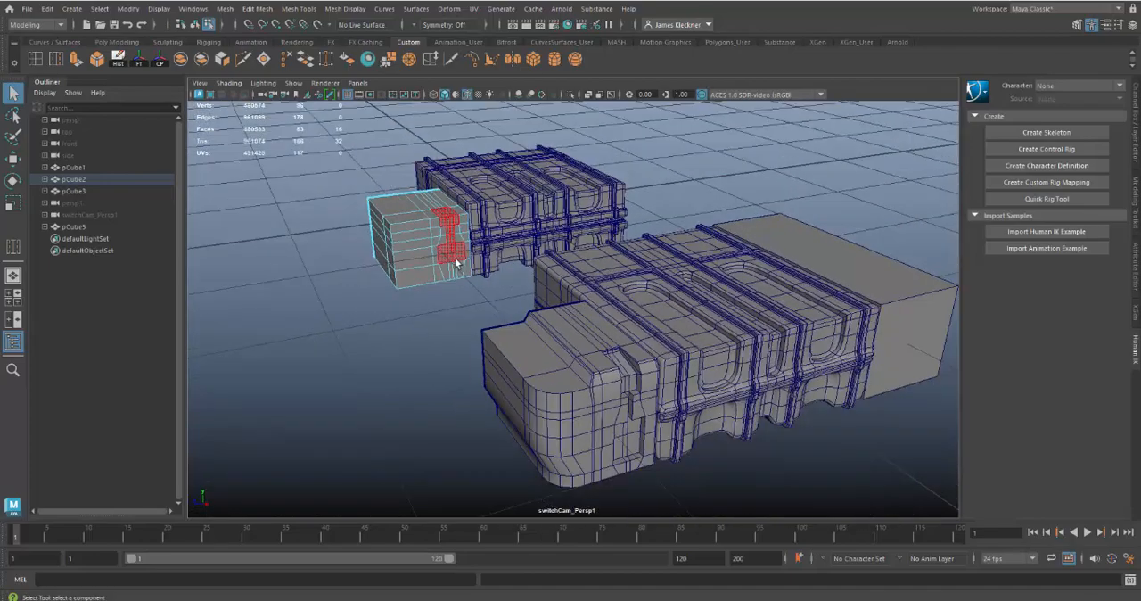
right_click_drag(460, 257, 613, 345, "alt")
middle_click_drag(559, 313, 588, 267, "alt")
right_click_drag(562, 258, 350, 177, "alt")
left_click_drag(355, 198, 387, 186, "alt")
right_click_drag(386, 186, 770, 357, "alt")
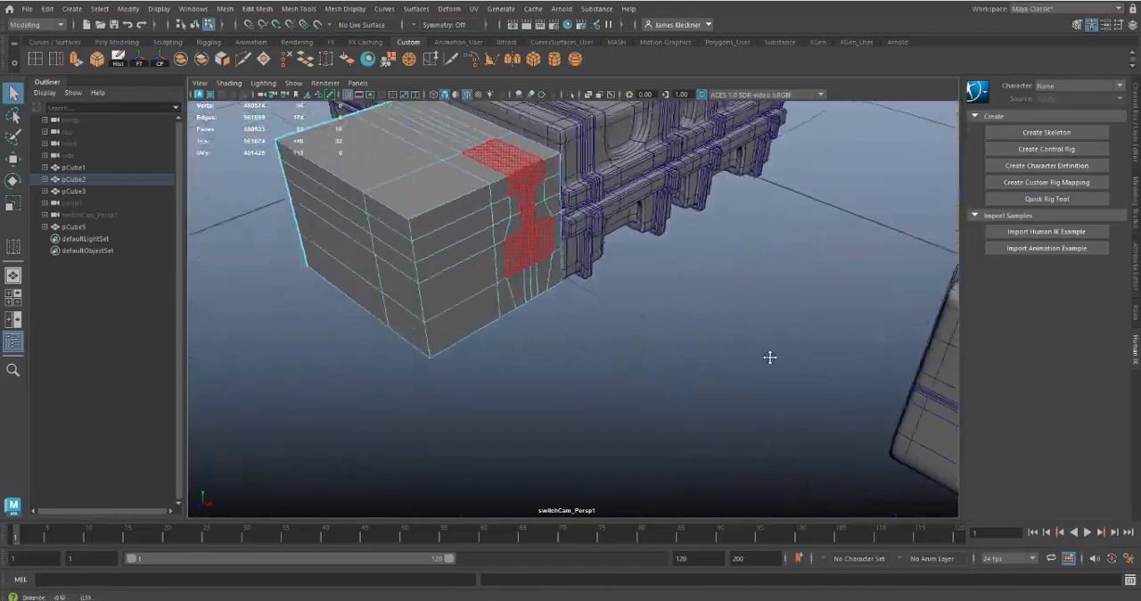
middle_click_drag(770, 357, 791, 366, "alt")
left_click_drag(596, 330, 585, 324, "alt")
right_click_drag(585, 326, 626, 358, "alt")
middle_click_drag(627, 358, 681, 375, "alt")
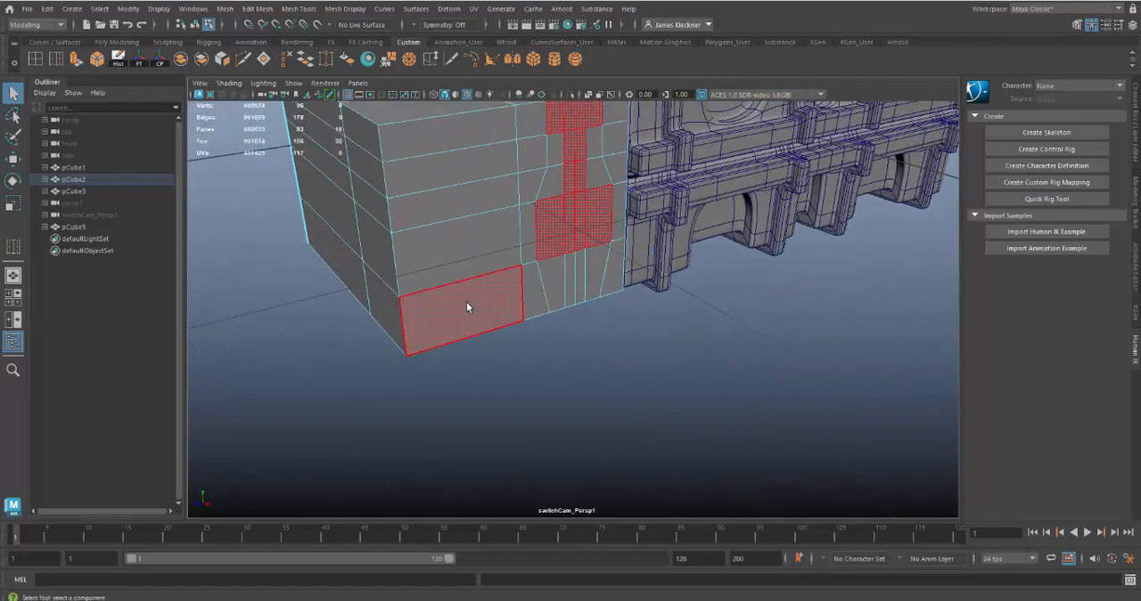
Select the horizontal edge loop just below the recess's wide lower row and move it down closer to the block's bottom edge
right_click(442, 265)
left_click(434, 228)
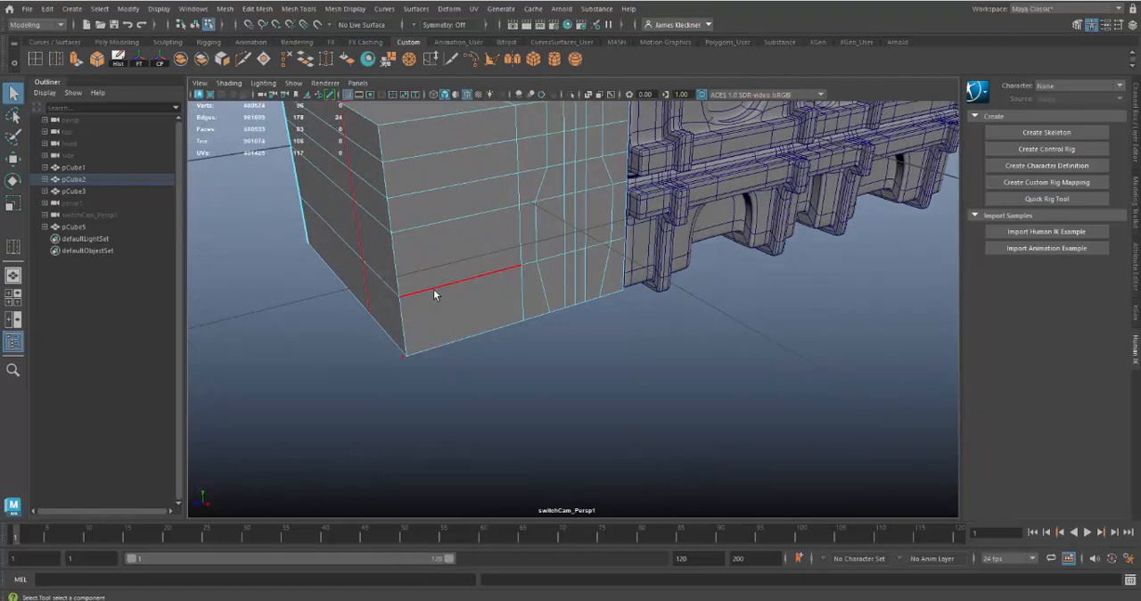
key("w")
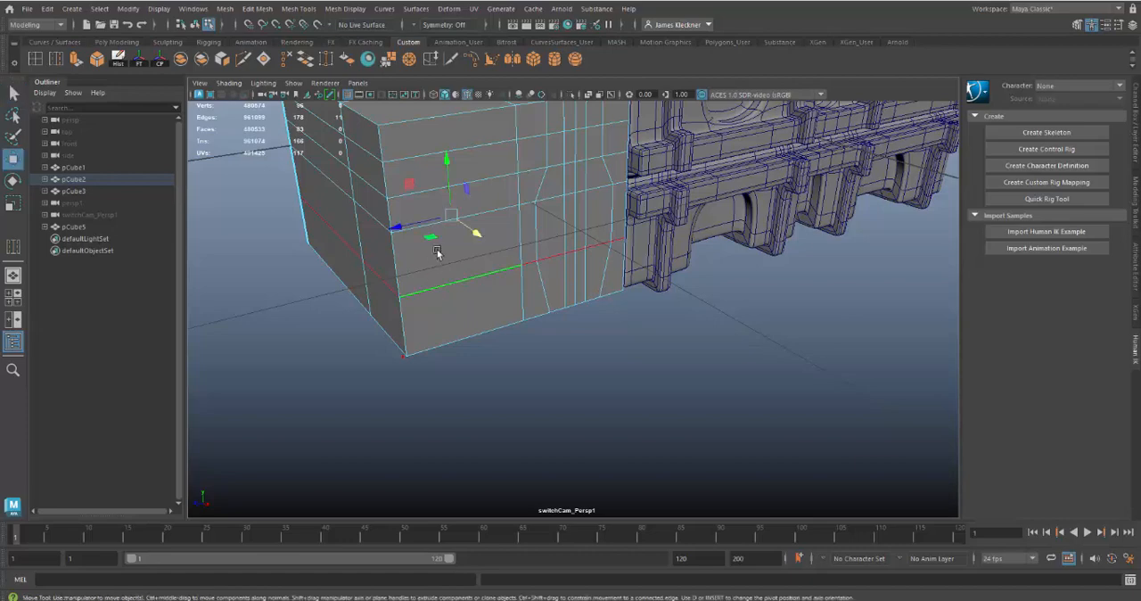
left_click_drag(447, 157, 450, 184)
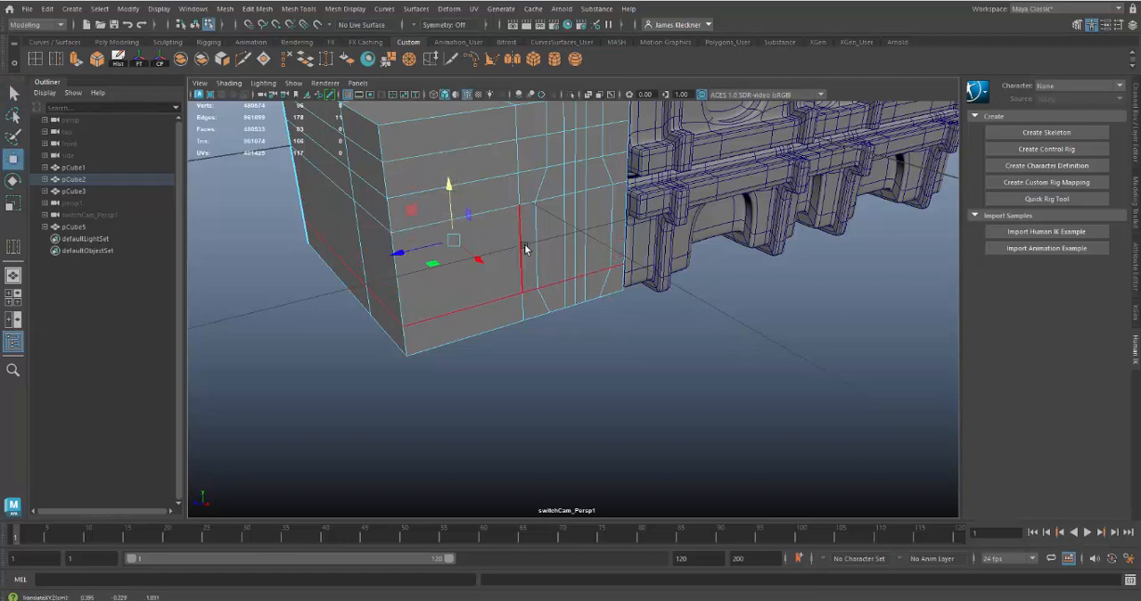
Reselect the I-shaped recess faces and extrude them inward with a thickness of -0.04
right_click(545, 247)
right_click_drag(545, 247, 544, 279)
right_click_drag(666, 349, 613, 344, "alt")
left_click_drag(614, 345, 582, 406, "alt")
middle_click_drag(582, 407, 553, 453, "alt")
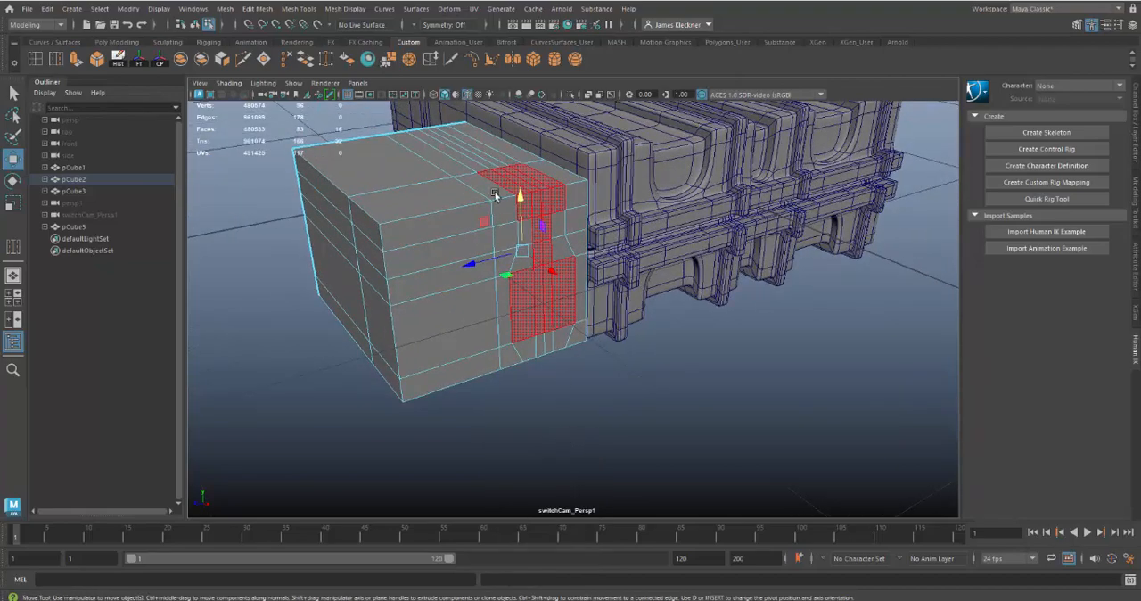
left_click_drag(663, 359, 618, 384, "alt")
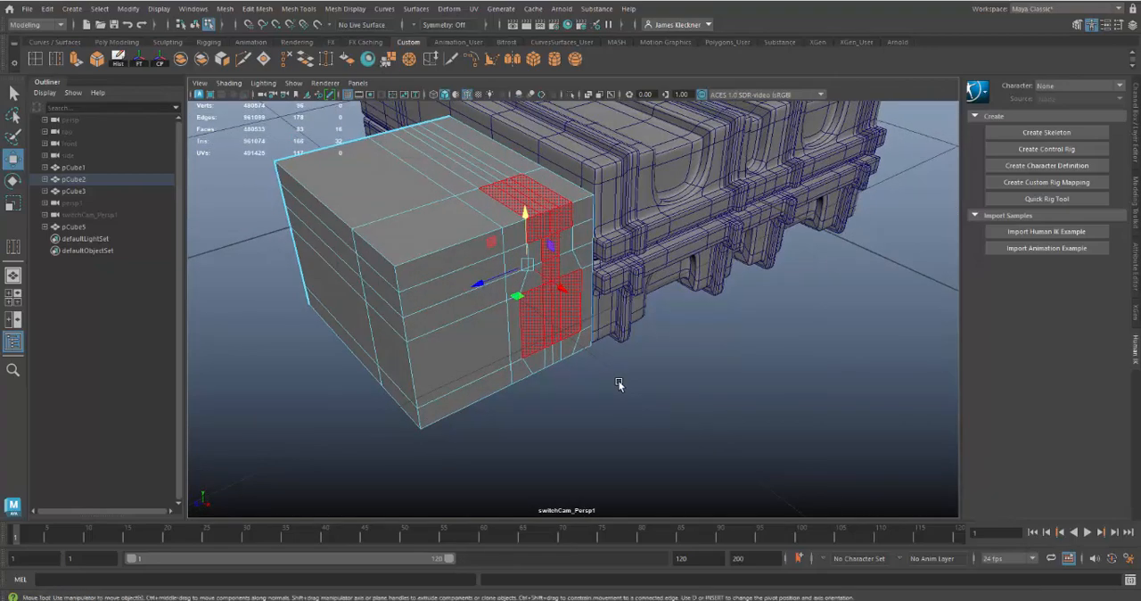
key("ctrl+e")
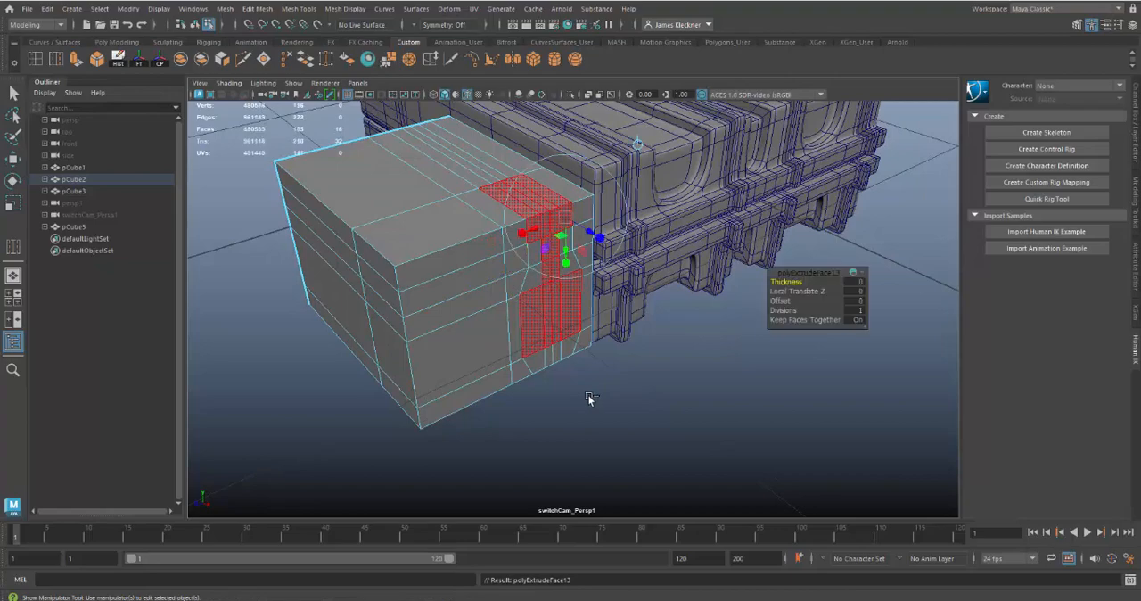
left_click(1076, 25)
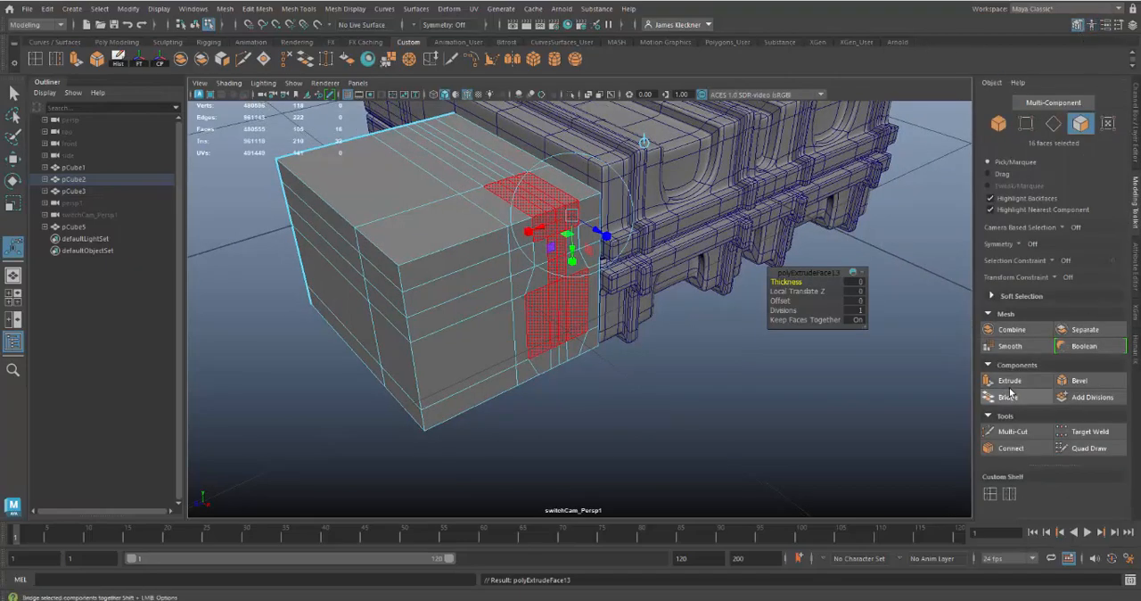
left_click(858, 283)
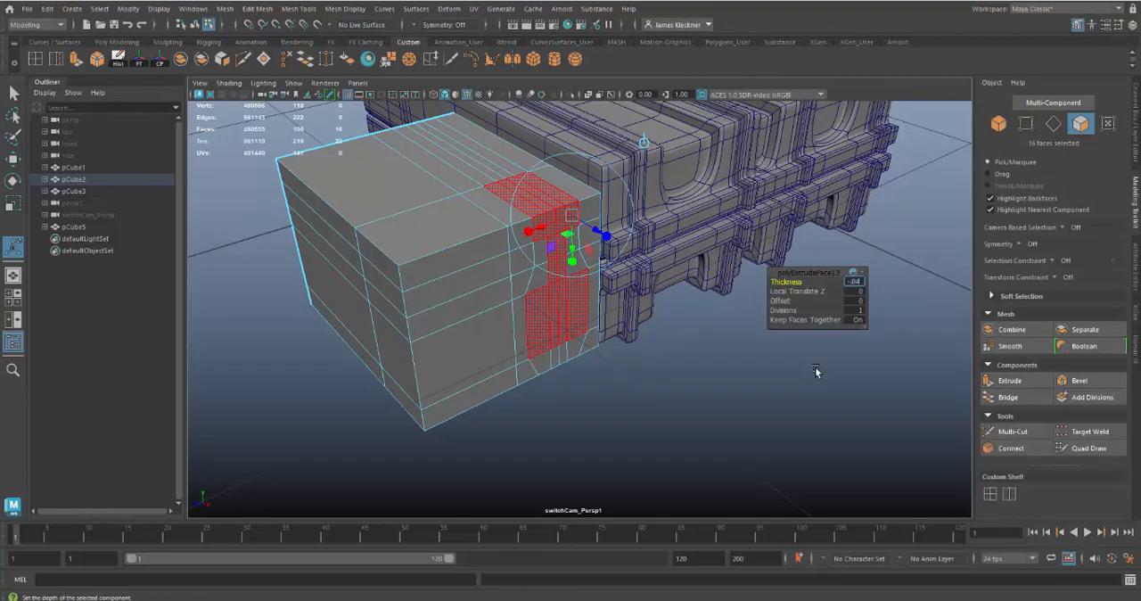
key("Return")
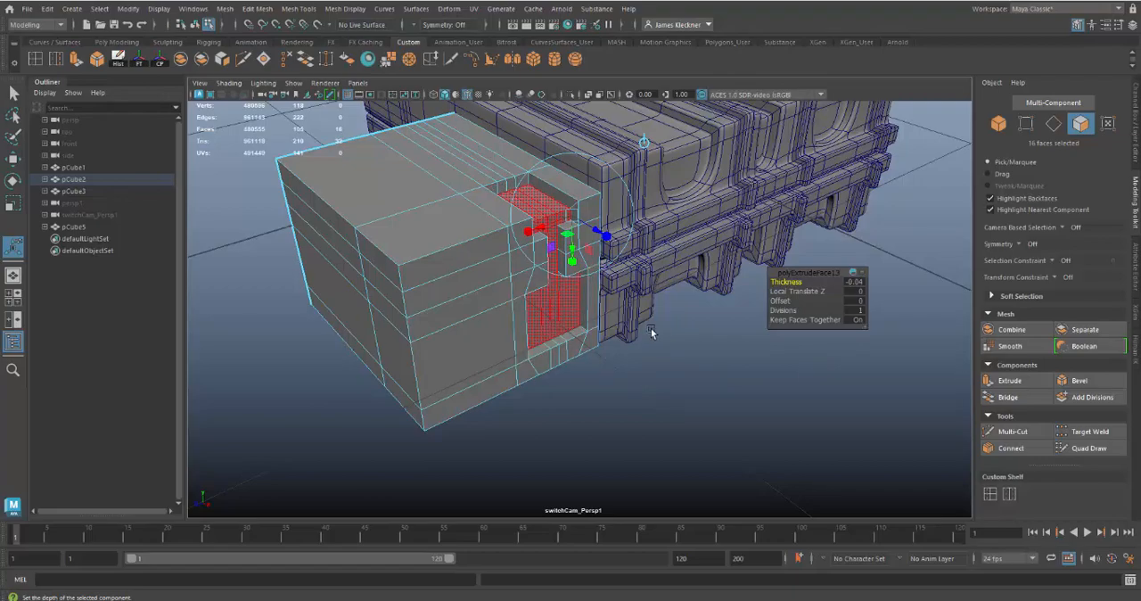
Compare the extruded recess and the block's top surface with the stepped end piece of the reference case
left_click_drag(626, 331, 609, 367, "alt")
right_click_drag(609, 367, 474, 279, "alt")
right_click_drag(613, 378, 508, 298, "alt")
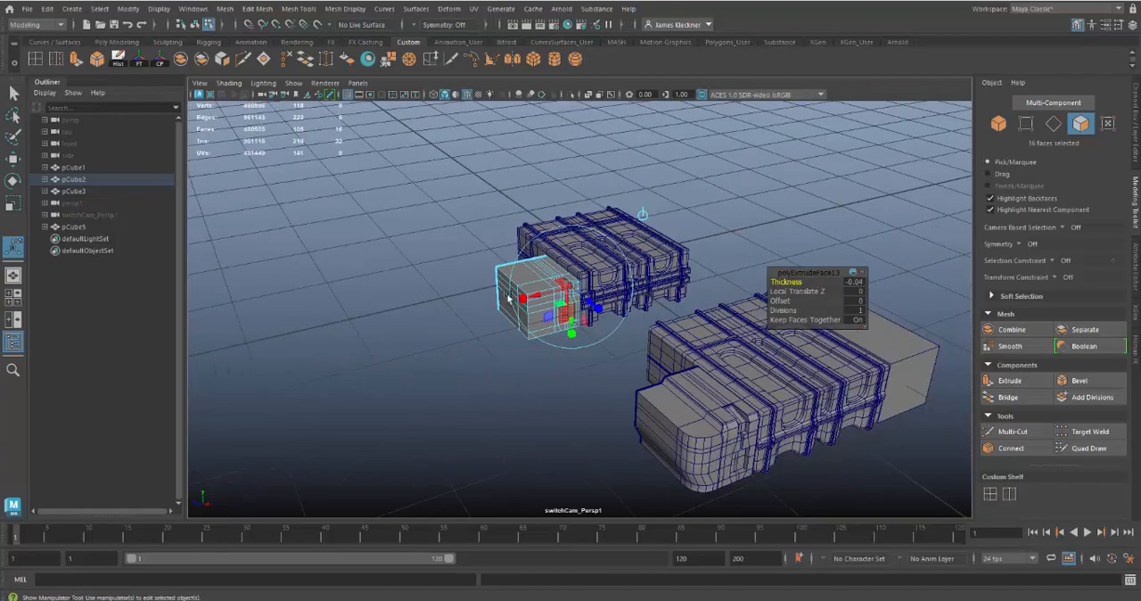
right_click_drag(557, 345, 650, 382, "alt")
left_click_drag(650, 382, 644, 315, "alt")
middle_click_drag(645, 316, 593, 268, "alt")
left_click_drag(594, 269, 594, 324, "alt")
middle_click_drag(594, 323, 700, 468, "alt")
right_click_drag(580, 348, 676, 436, "alt")
Select the eight faces on the block's top that surround the recess opening, on the side next to the ribbed case
left_click(554, 364)
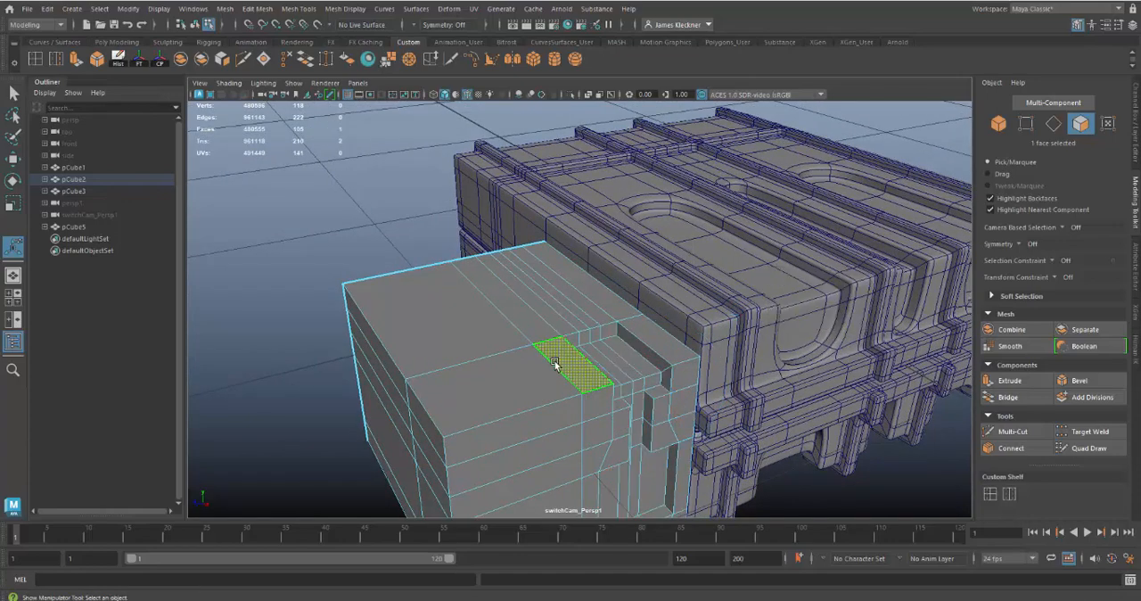
key("q")
left_click(520, 326, "shift")
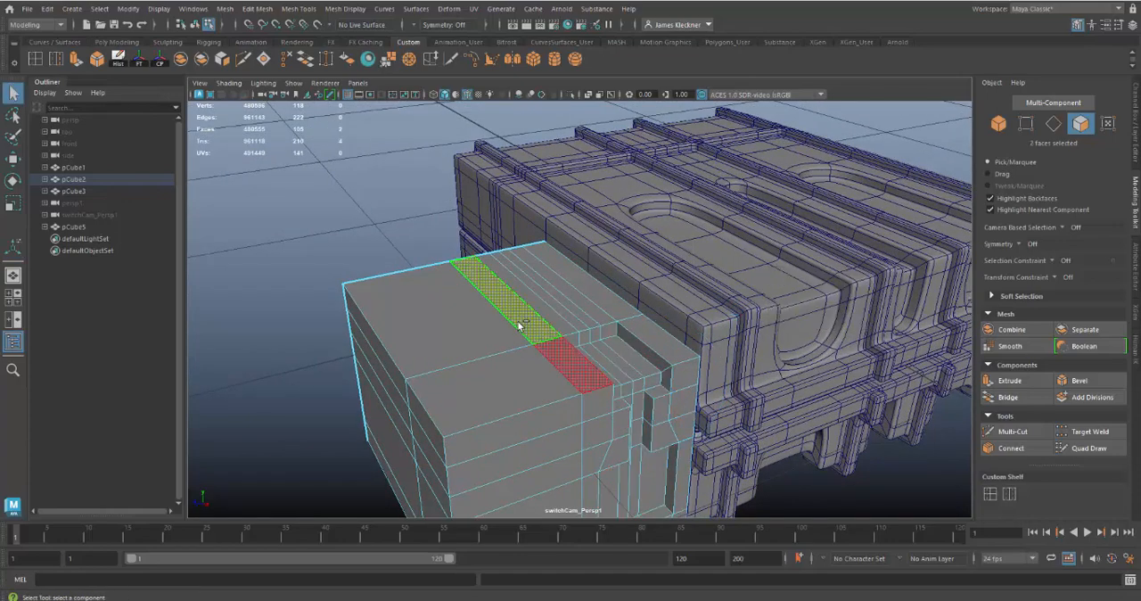
left_click(537, 307, "shift")
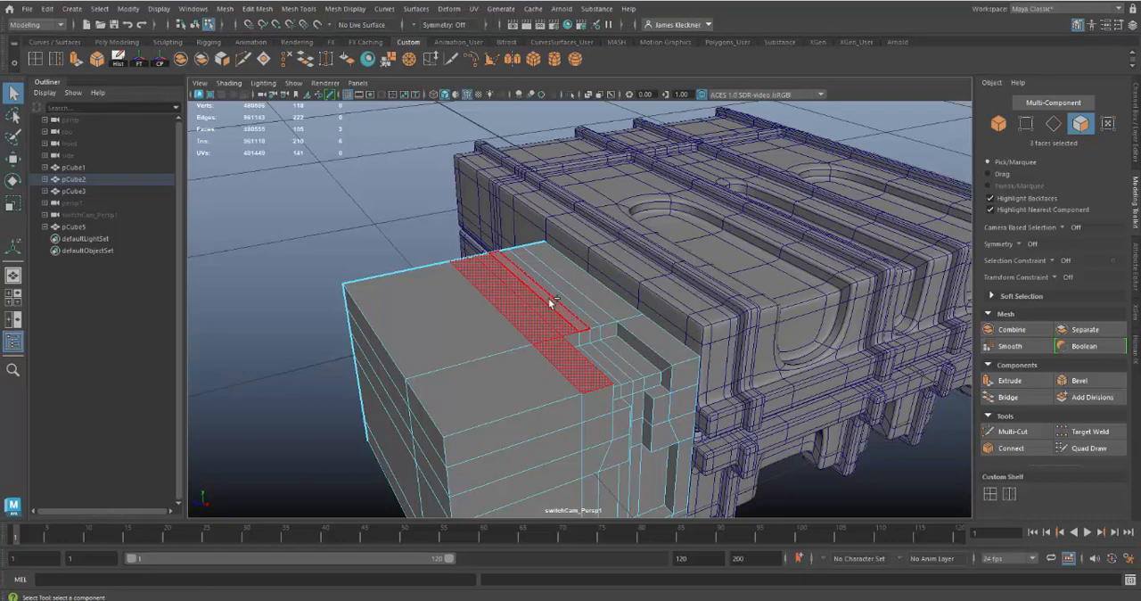
left_click(549, 298, "shift")
left_click(556, 295, "shift")
left_click(566, 291, "shift")
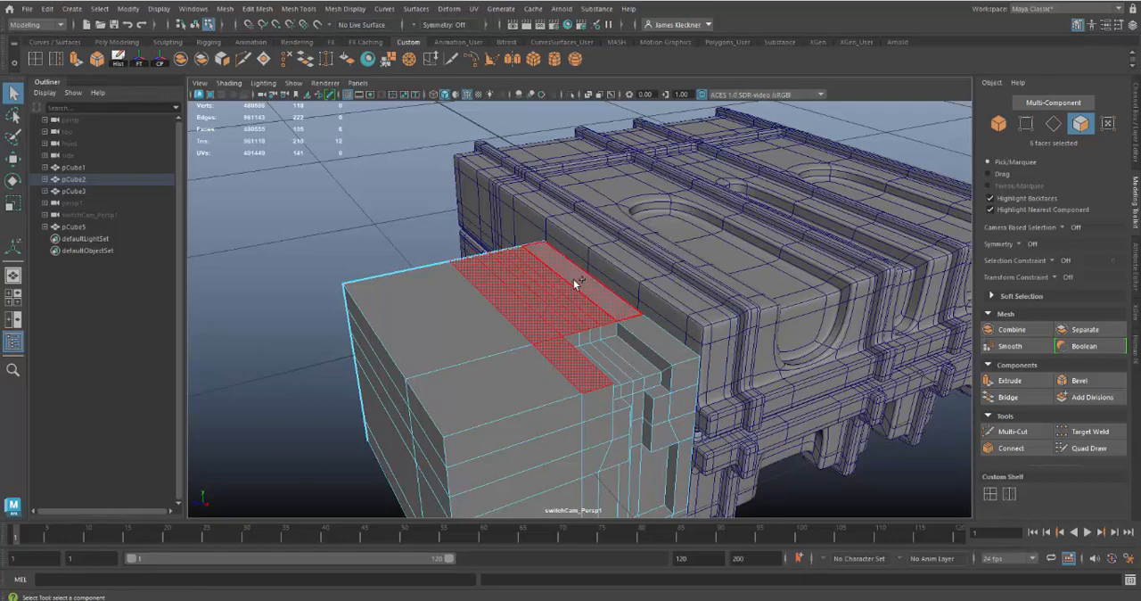
left_click(577, 282, "shift")
left_click(640, 321, "shift")
Extrude the selected top faces upward as a raised step, with a Local Translate Z of about 0.072
right_click_drag(843, 491, 592, 325, "alt")
middle_click_drag(593, 326, 507, 191, "alt")
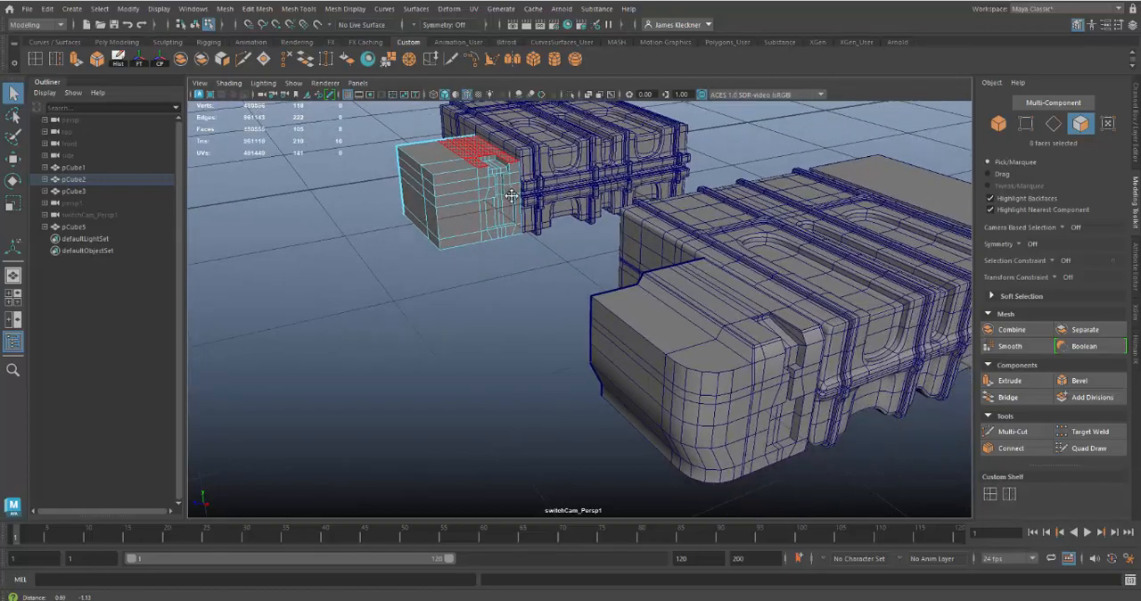
key("f")
scroll(758, 488, "up", 5)
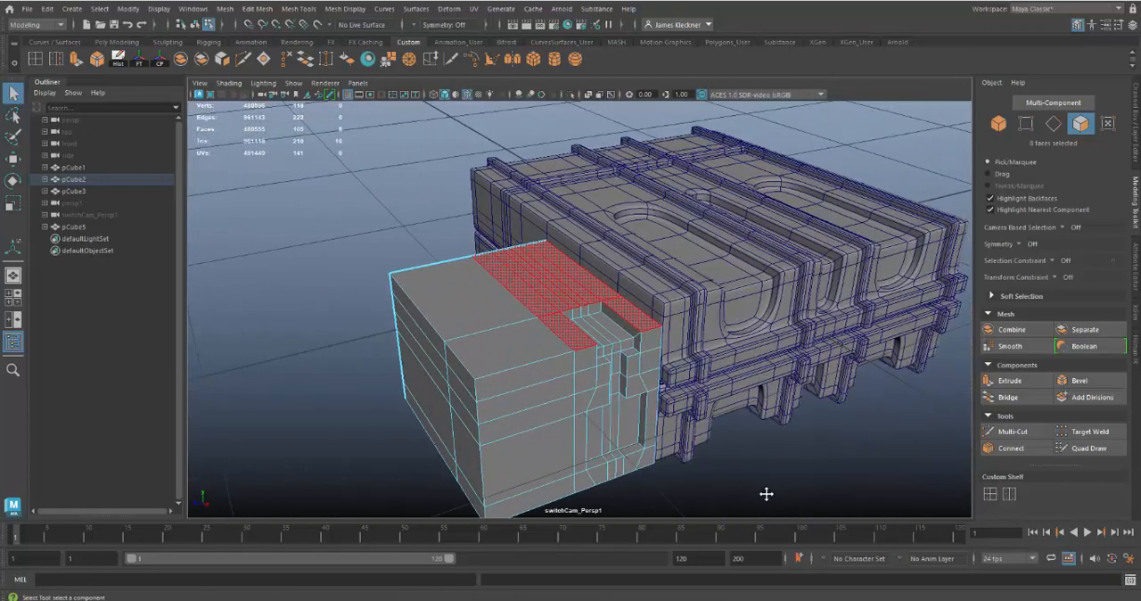
key("ctrl+e")
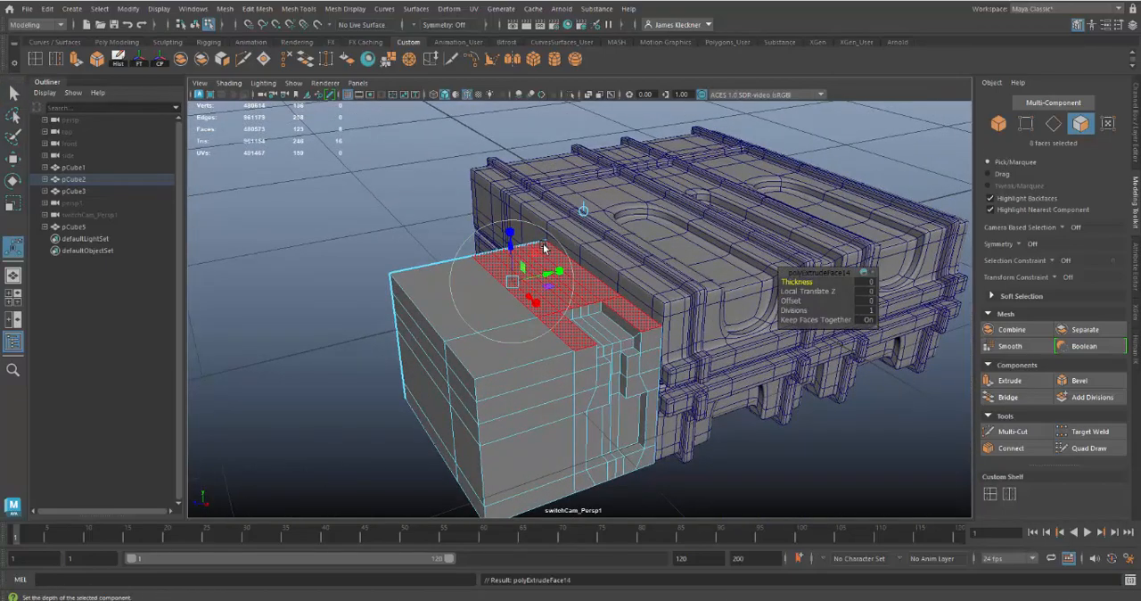
mouse_move(509, 237)
left_mouse_down()
mouse_move(508, 255)
mouse_move(514, 226)
left_mouse_up()
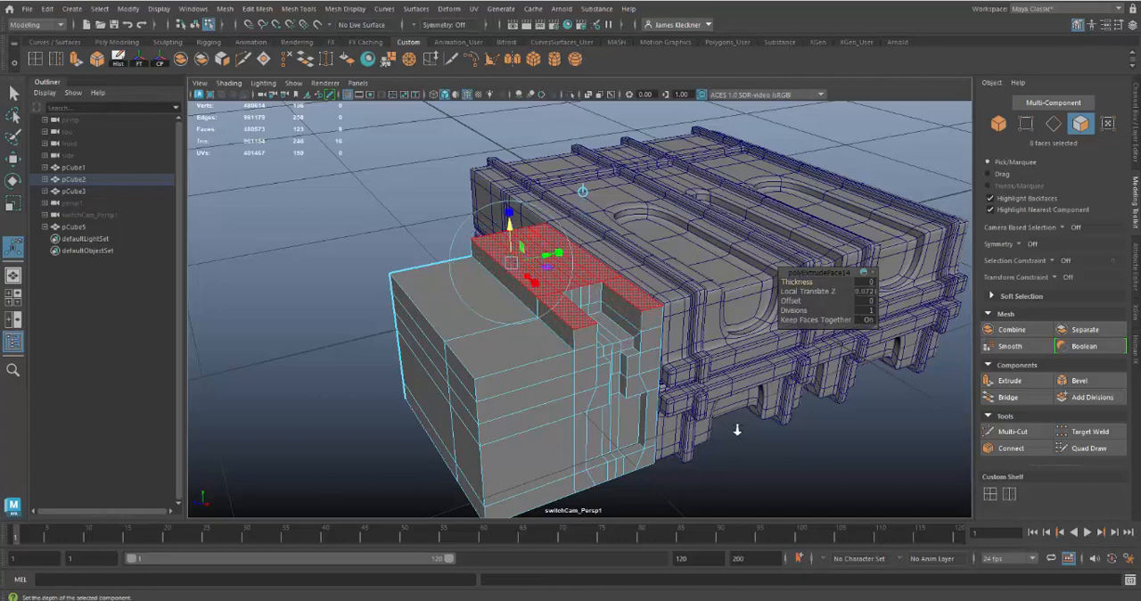
Try raising the edge loop that runs around the inner walls of the recess below the raised step
left_click_drag(736, 430, 614, 374, "alt")
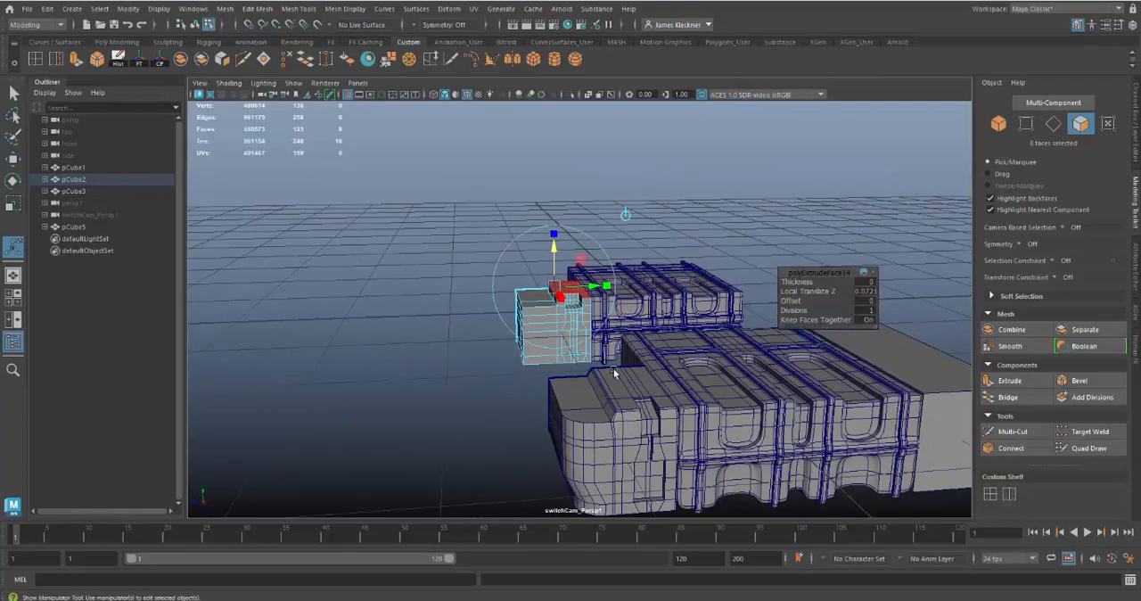
left_click_drag(648, 406, 569, 353, "alt")
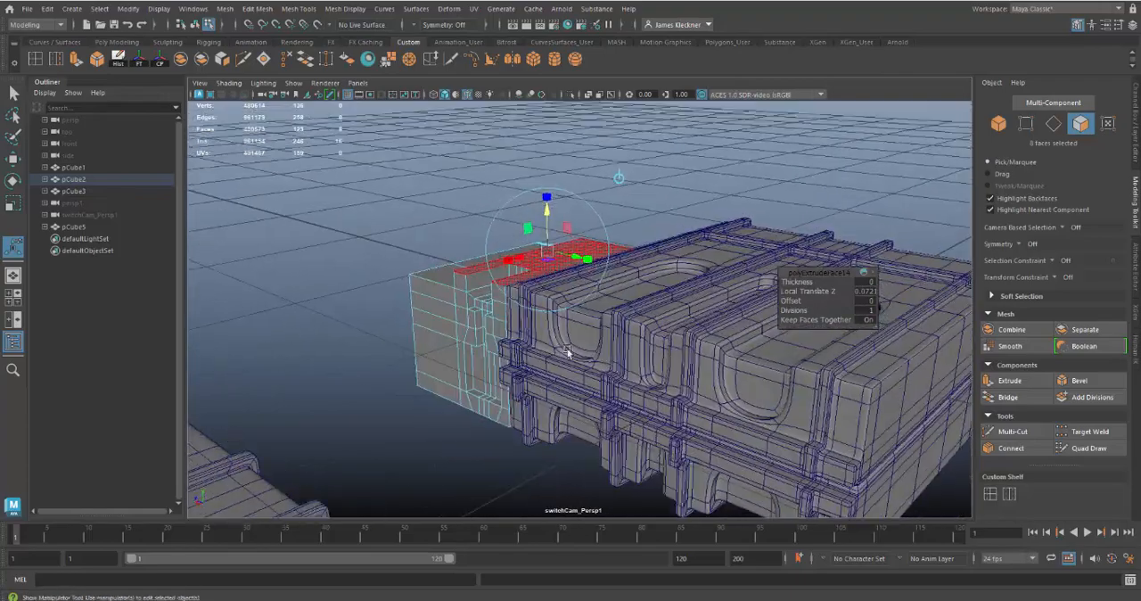
right_click_drag(569, 353, 719, 468, "alt")
left_click_drag(719, 468, 654, 300, "alt")
right_click_drag(649, 265, 648, 229)
double_click(643, 301)
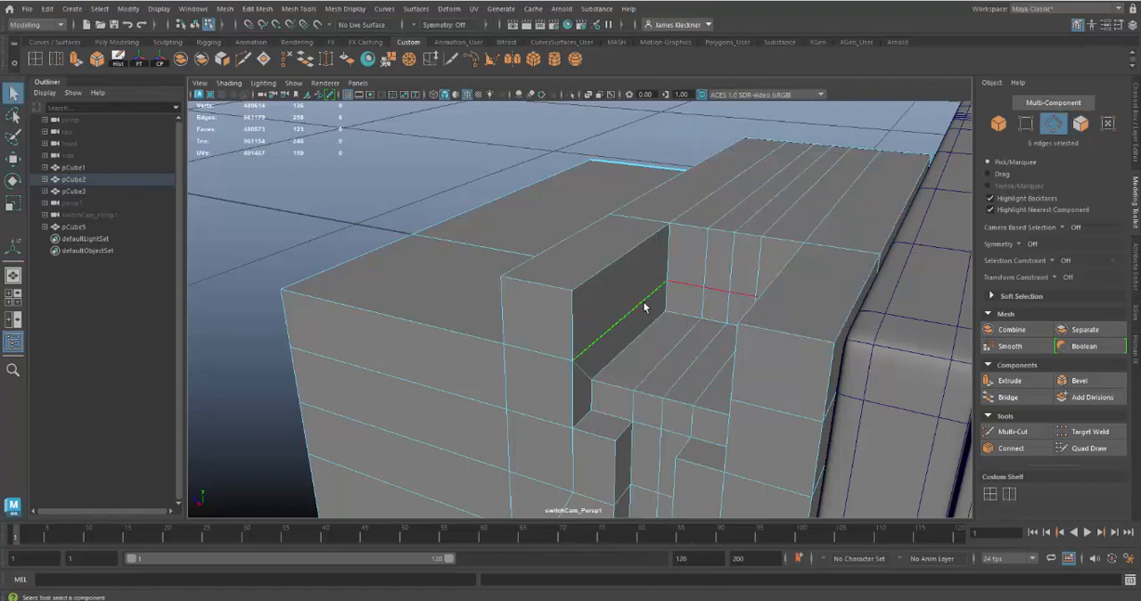
left_click_drag(657, 318, 662, 318, "alt")
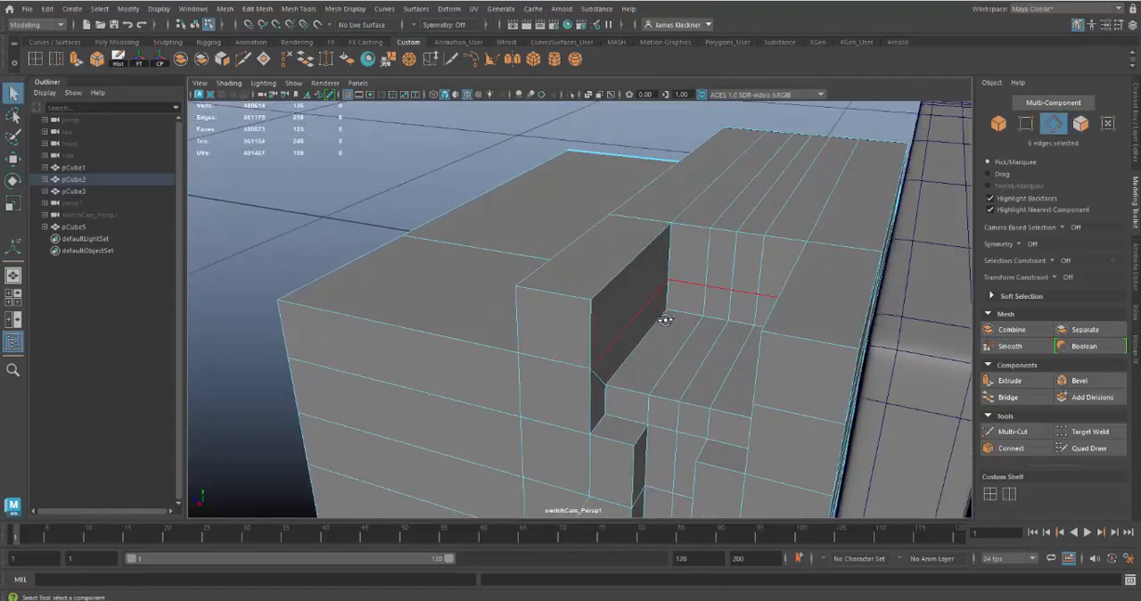
key("w")
left_click_drag(706, 280, 754, 283)
left_click_drag(760, 325, 726, 330, "alt")
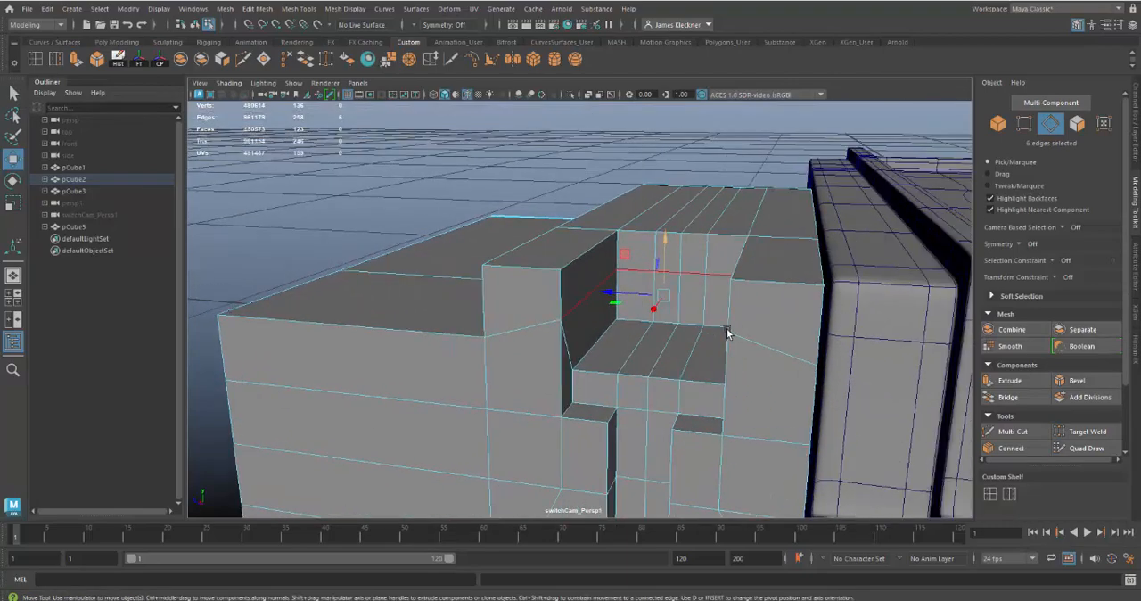
Try raising the four edges where the recess's floor meets its back wall
left_click(716, 329)
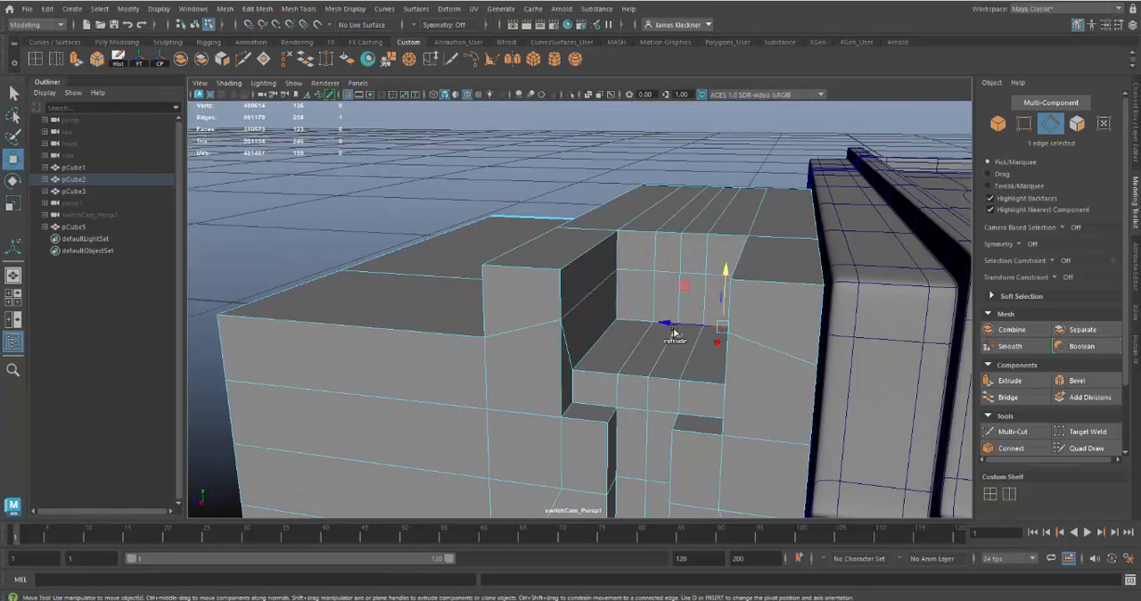
double_click(633, 322, "shift")
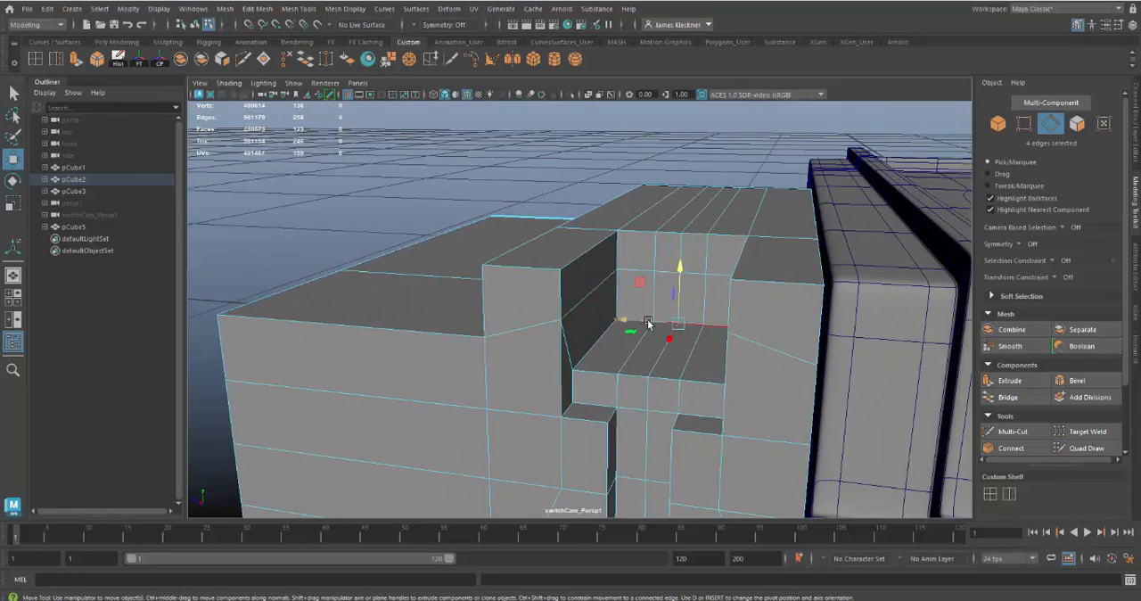
left_click_drag(692, 355, 665, 371, "alt")
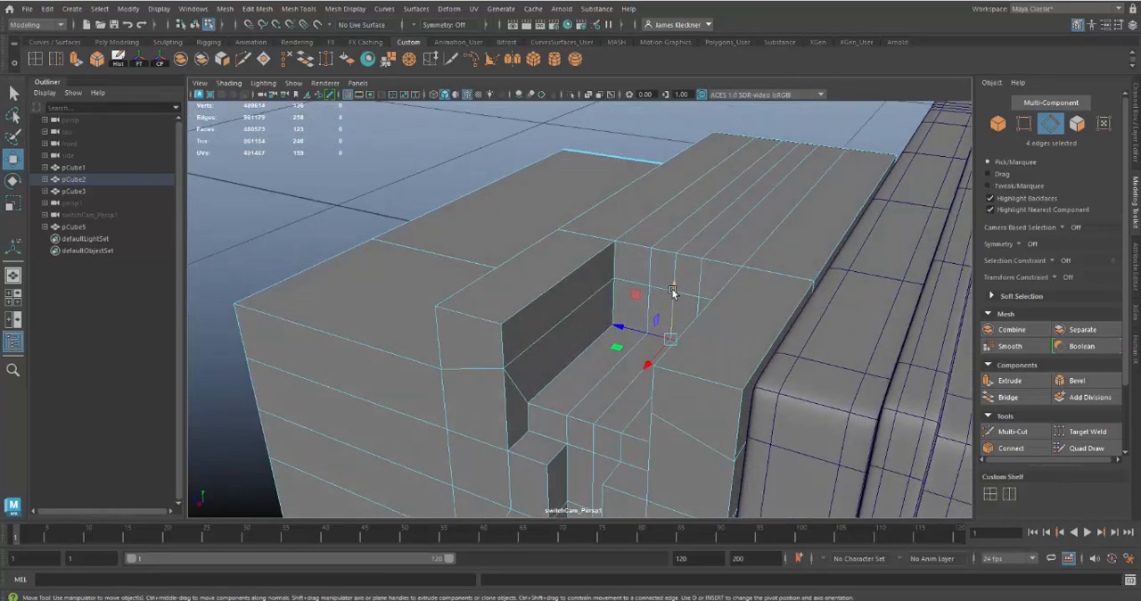
left_click_drag(674, 289, 558, 339)
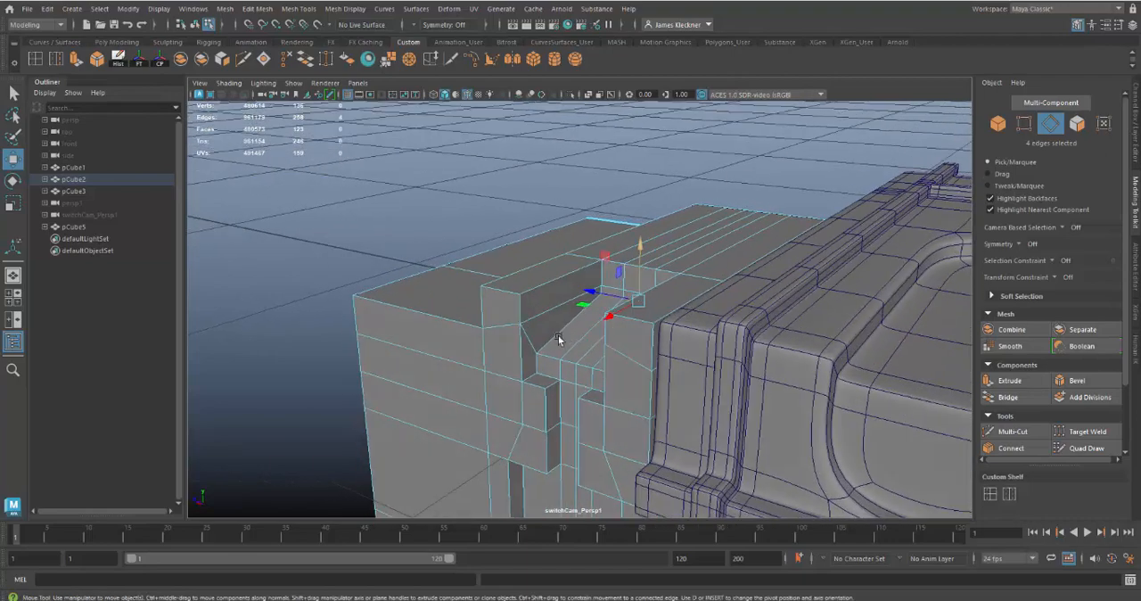
Undo the moves of the recess floor's back edges and of the inner wall edge loop
key("ctrl+z")
key("ctrl+z")
key("ctrl+z")
key("ctrl+z")
key("ctrl+z")
key("ctrl+z")
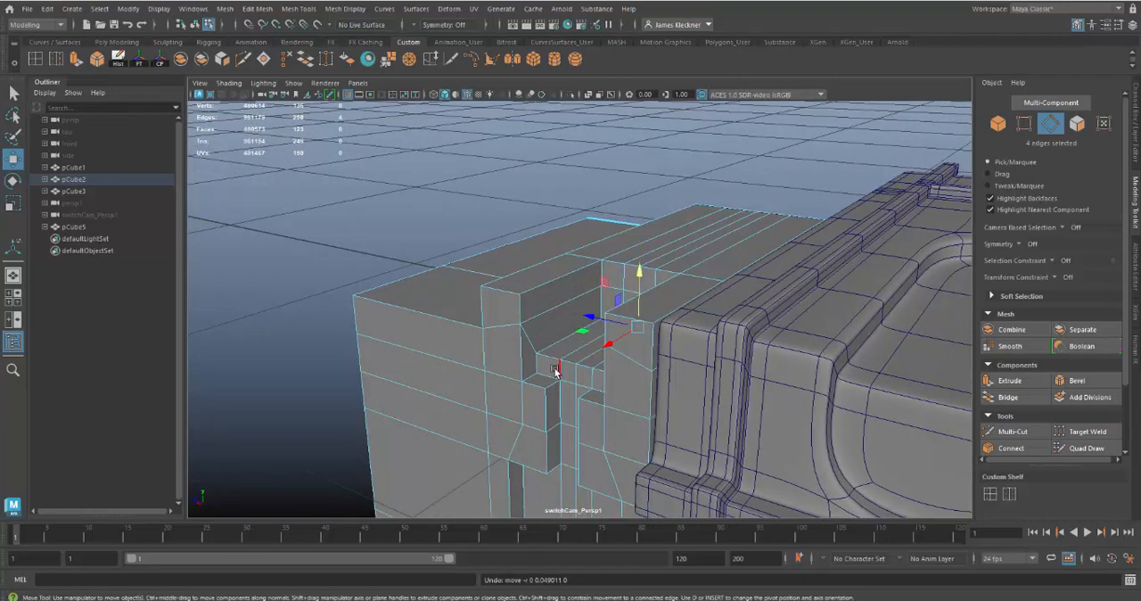
key("ctrl+z")
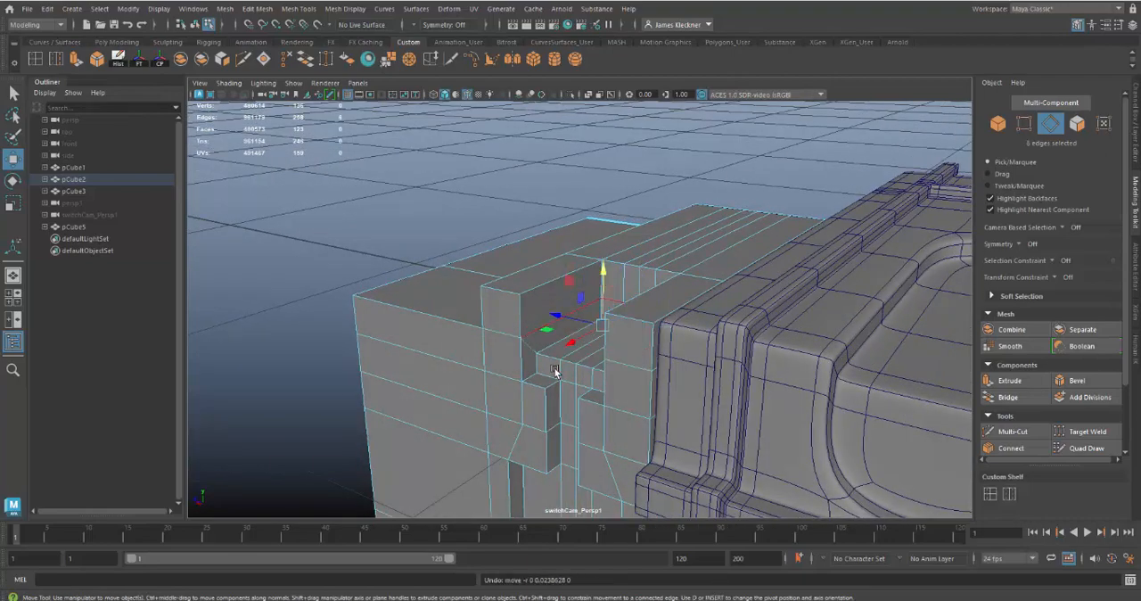
Raise the four edges that run horizontally across the recess's back wall, bringing them close to the top of the raised step
left_click_drag(555, 369, 644, 374, "alt")
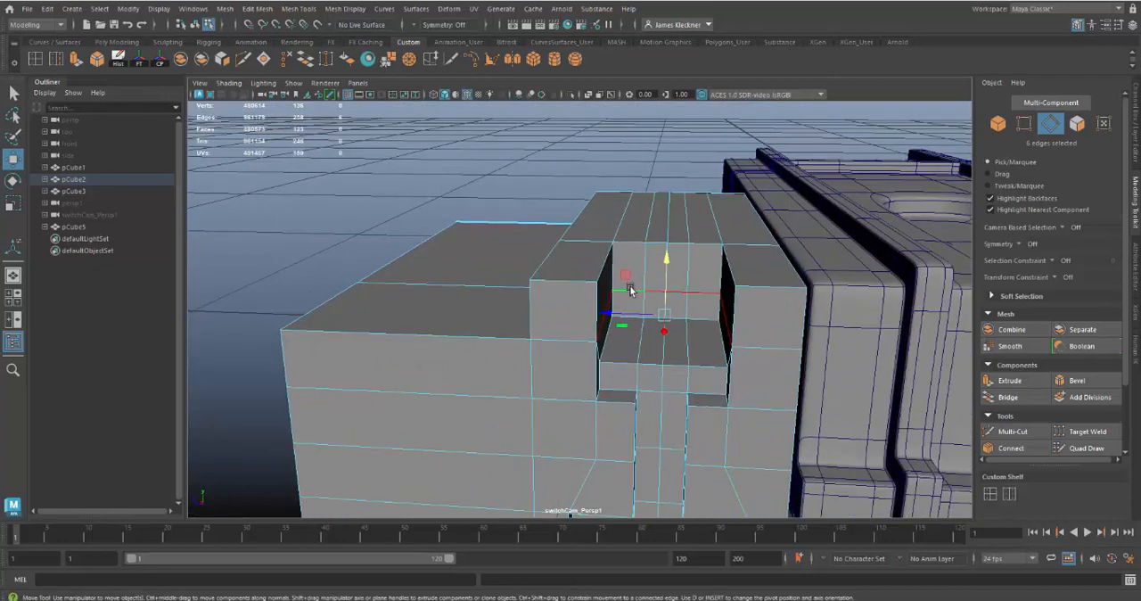
key("ctrl+z")
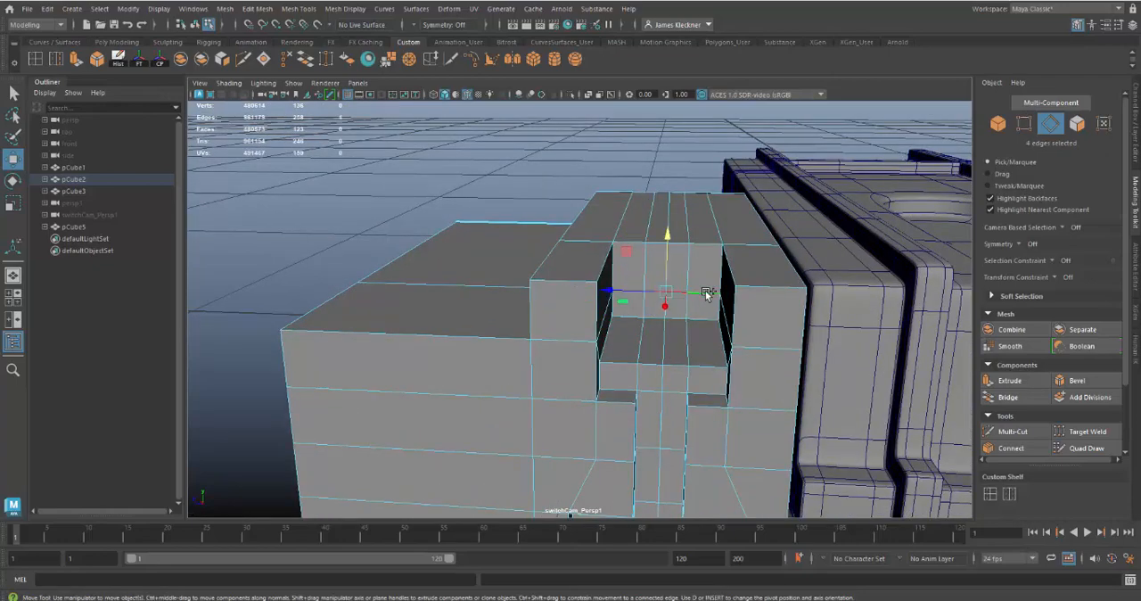
left_click_drag(707, 294, 658, 303, "alt")
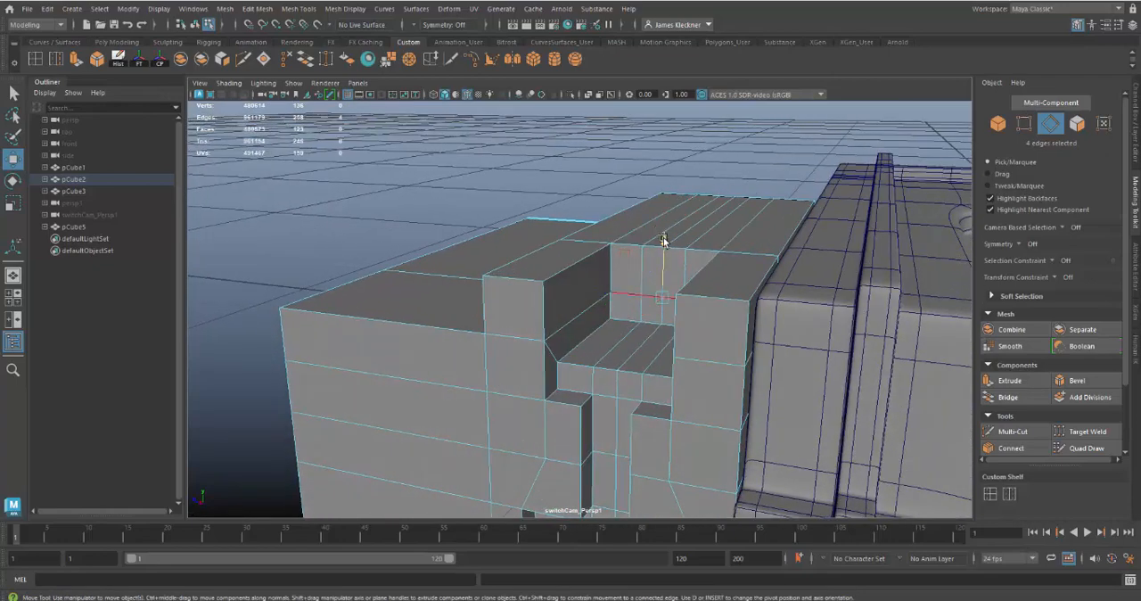
left_click_drag(663, 240, 666, 204)
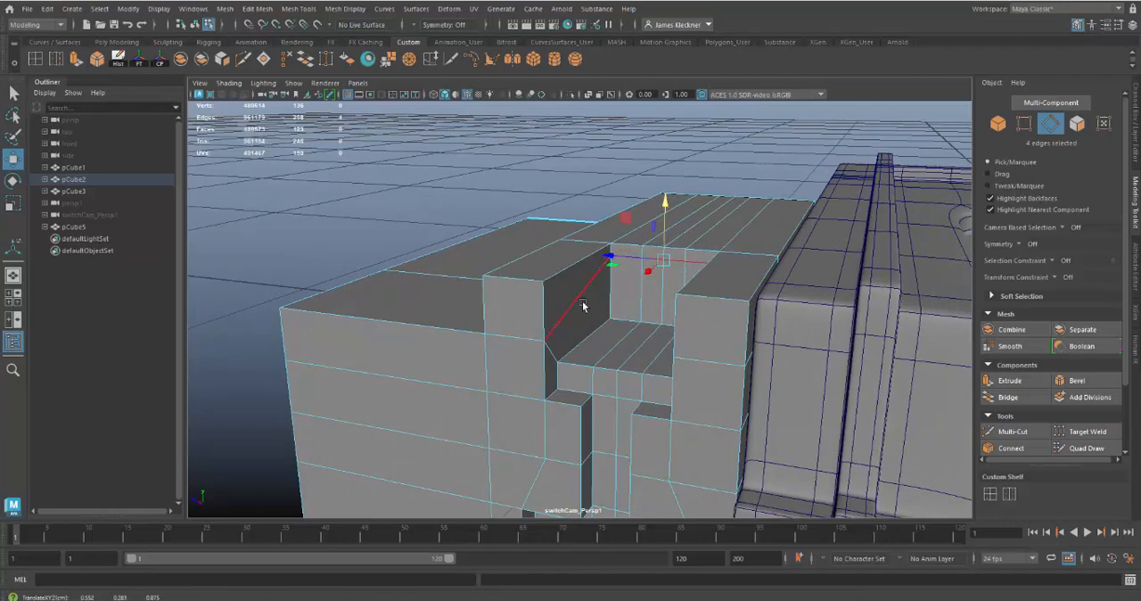
Raise the edges where the recess's floor meets its back wall so that the floor slopes down toward the front
left_click_drag(647, 334, 648, 334, "alt")
left_click(627, 320)
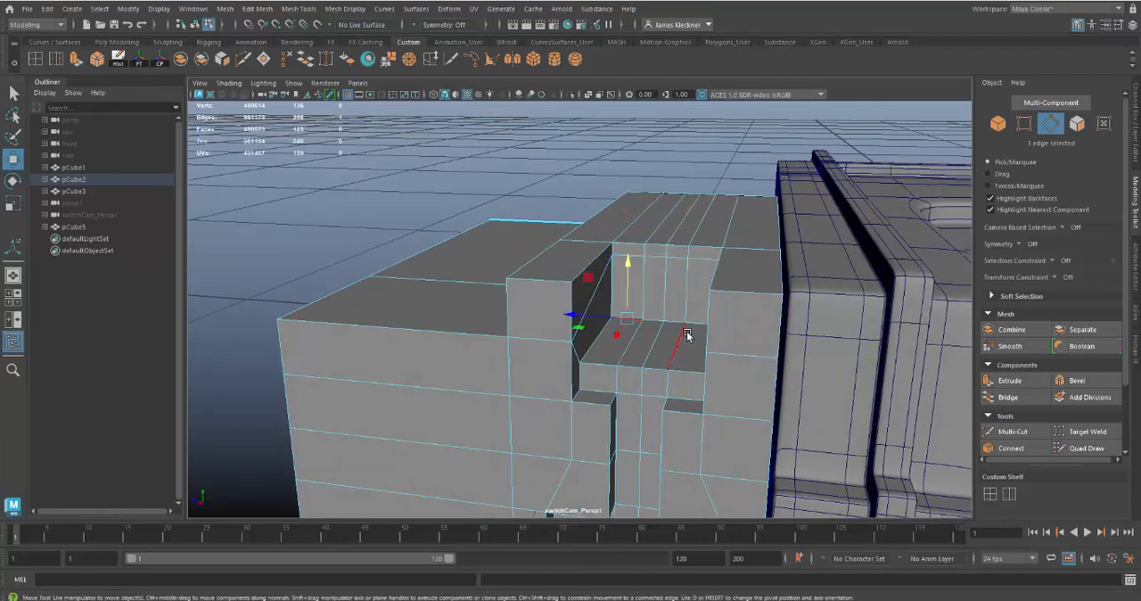
double_click(696, 326)
mouse_move(670, 262)
left_mouse_down()
mouse_move(671, 224)
mouse_move(667, 314)
mouse_move(715, 293)
mouse_move(726, 300)
mouse_move(696, 321)
mouse_move(683, 352)
mouse_move(680, 274)
left_mouse_up()
mouse_move(705, 409)
left_mouse_down("alt")
mouse_move(725, 410)
mouse_move(713, 401)
left_mouse_up("alt")
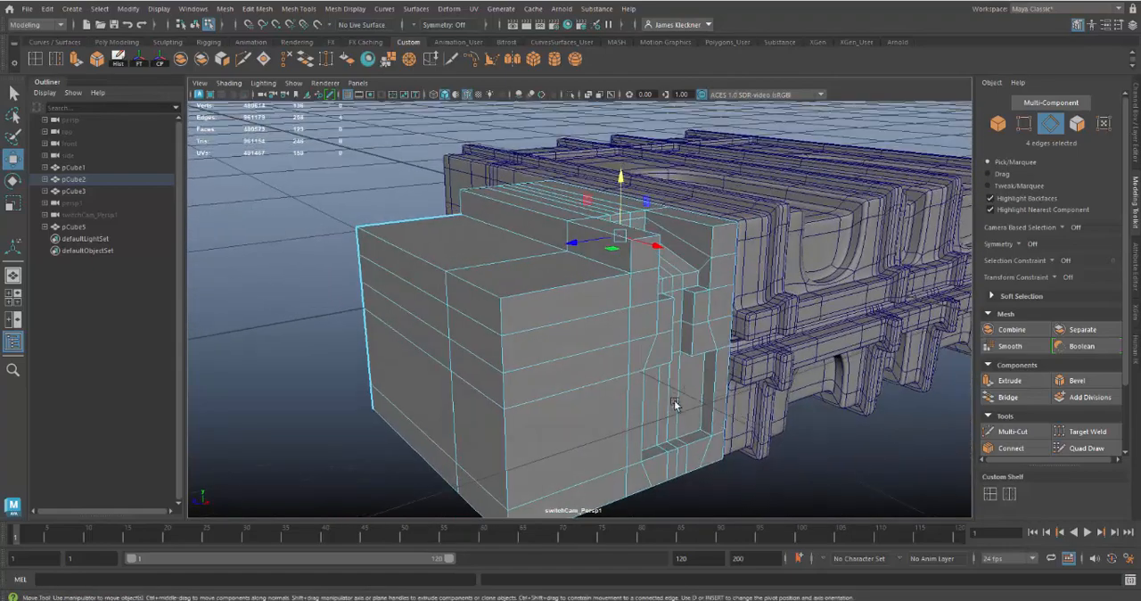
Move the two upper edges along the raised step's outer side inward to slope that side like the reference
middle_click_drag(674, 400, 691, 460, "alt")
right_click_drag(691, 460, 527, 363, "alt")
right_click_drag(747, 423, 661, 385, "alt")
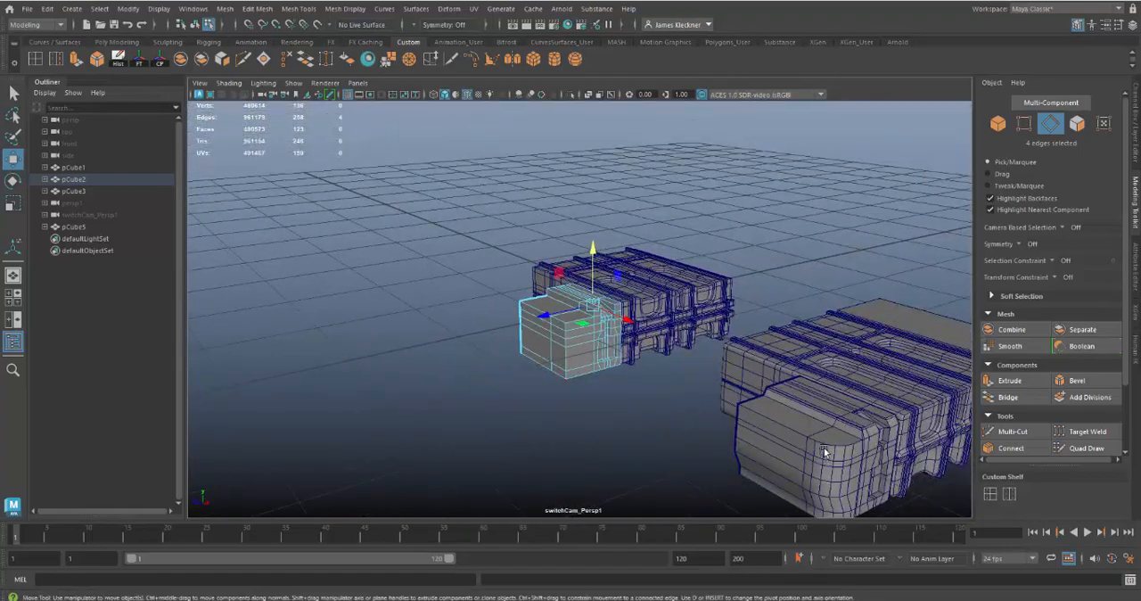
right_click_drag(595, 327, 784, 486, "alt")
left_click_drag(670, 375, 651, 368, "alt")
left_click(573, 282)
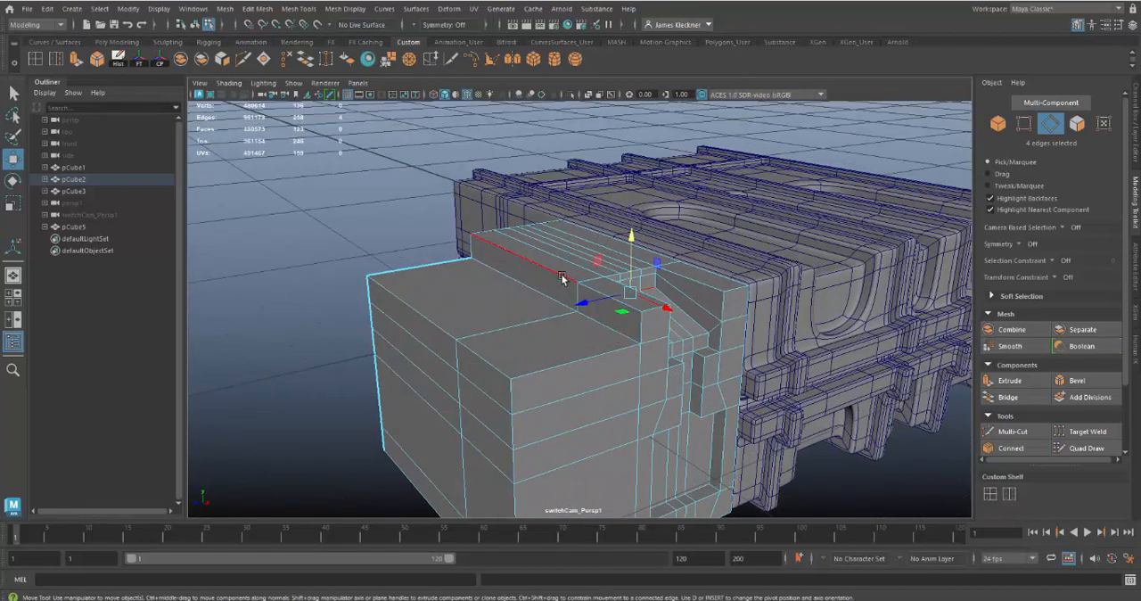
left_click(610, 303, "shift")
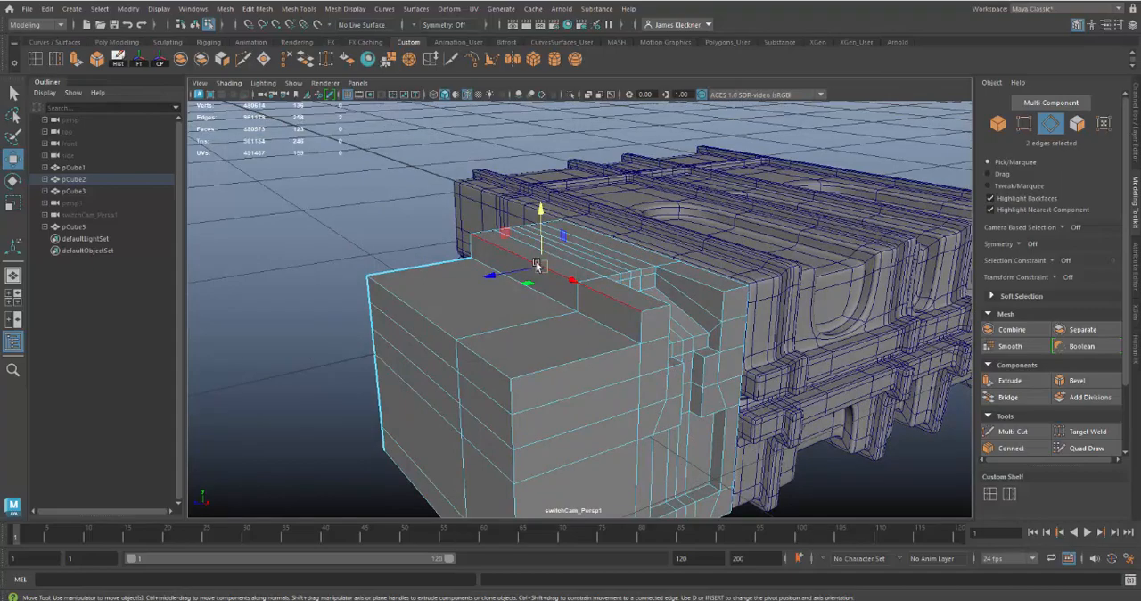
mouse_move(502, 276)
left_mouse_down()
mouse_move(491, 275)
mouse_move(506, 273)
left_mouse_up()
Move the two front top edges of the raised step, one on each side of the recess, backward to slope its front faces
right_click_drag(886, 455, 725, 382, "alt")
middle_click_drag(725, 382, 440, 223, "alt")
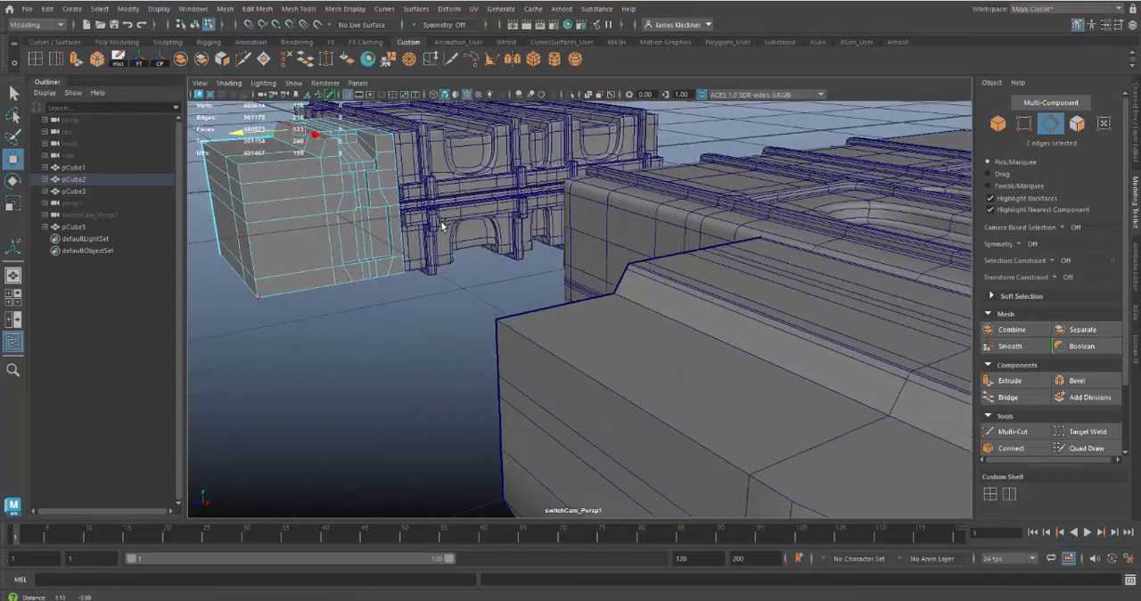
right_click_drag(500, 267, 475, 262, "alt")
left_click_drag(474, 261, 713, 331, "alt")
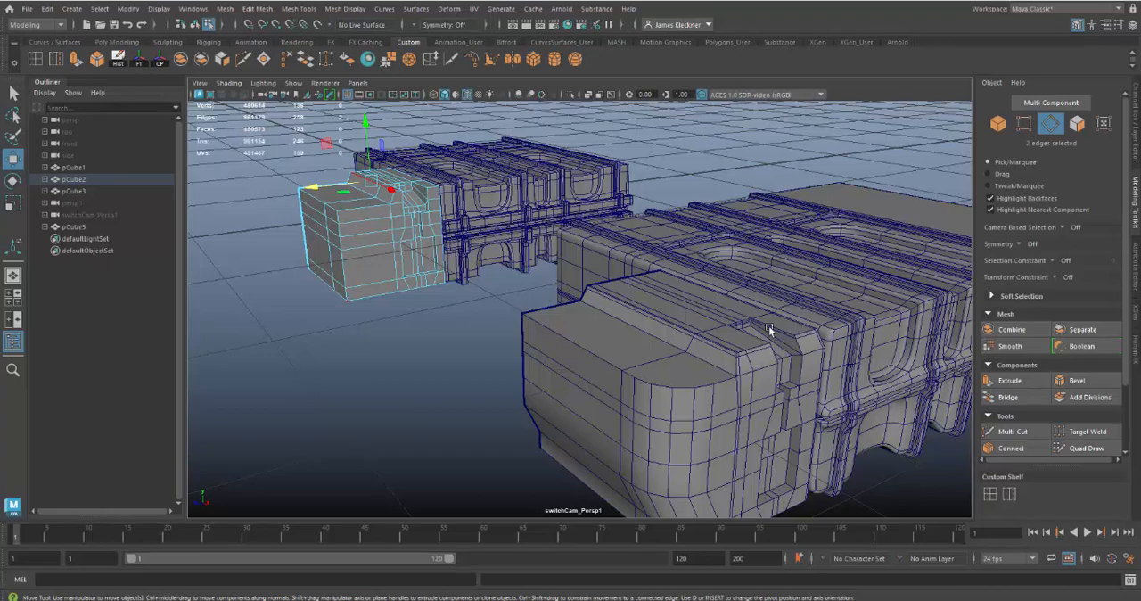
right_click_drag(382, 198, 534, 290, "alt")
middle_click_drag(408, 224, 687, 522, "alt")
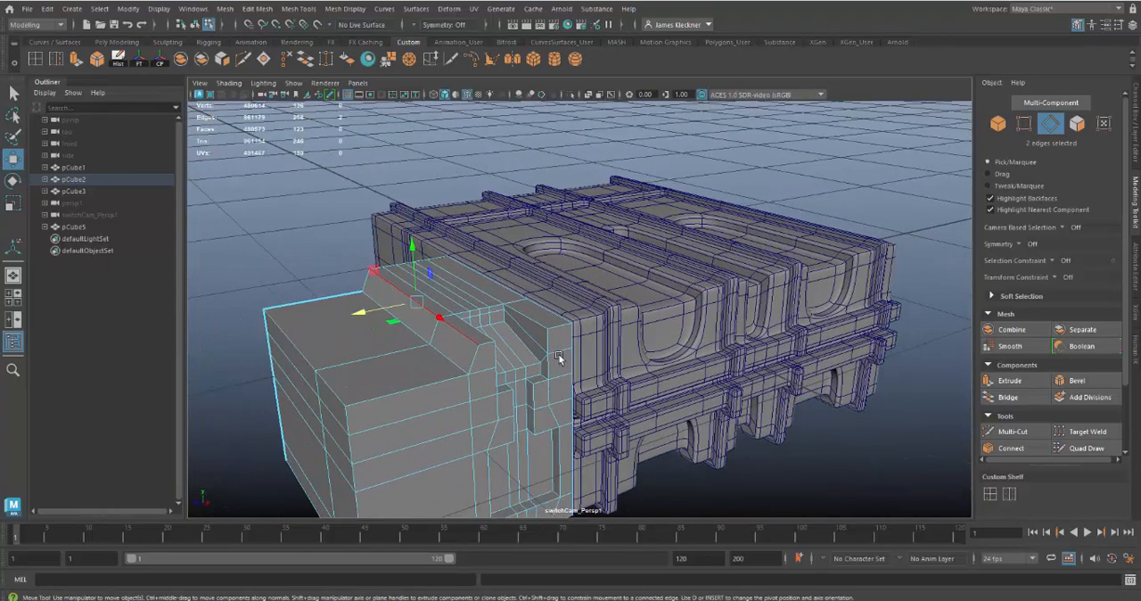
right_click_drag(558, 353, 704, 487, "alt")
left_click(397, 380)
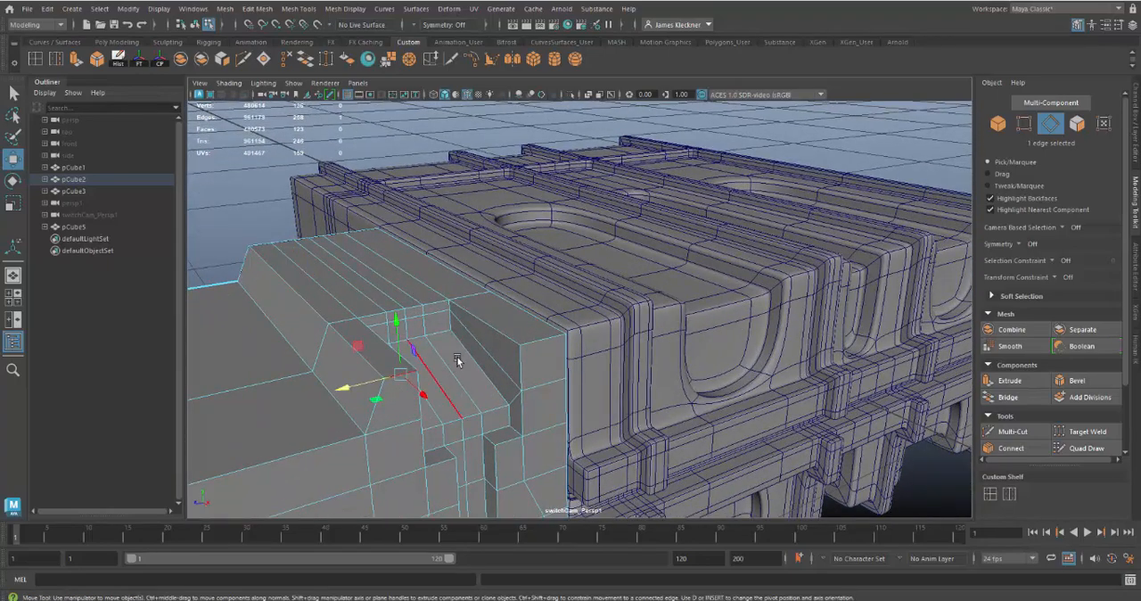
left_click(529, 338, "shift")
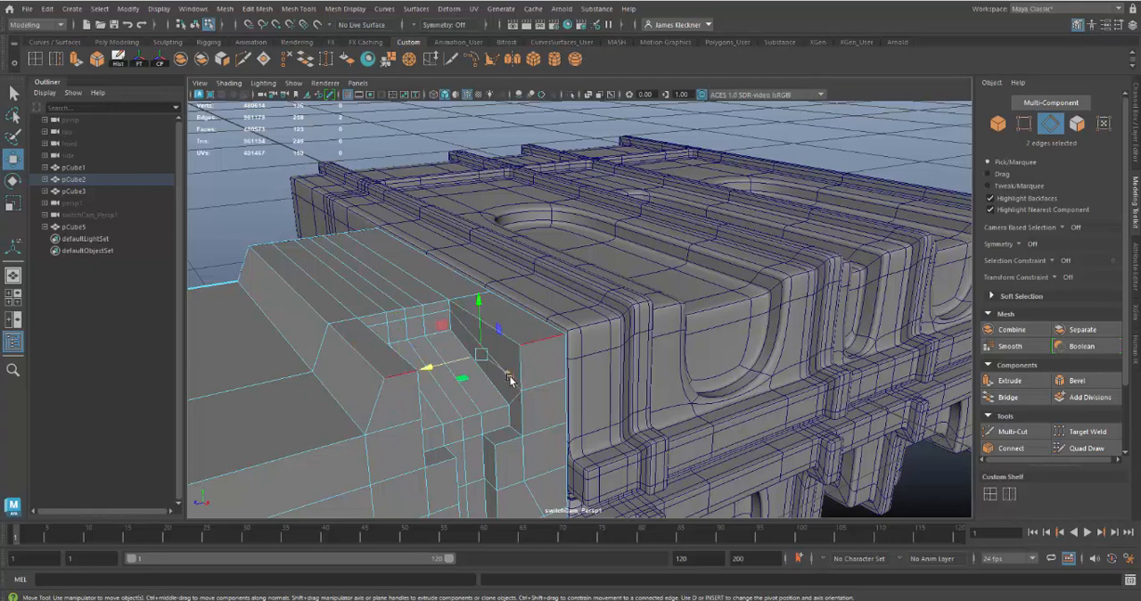
middle_click_drag(508, 376, 492, 368)
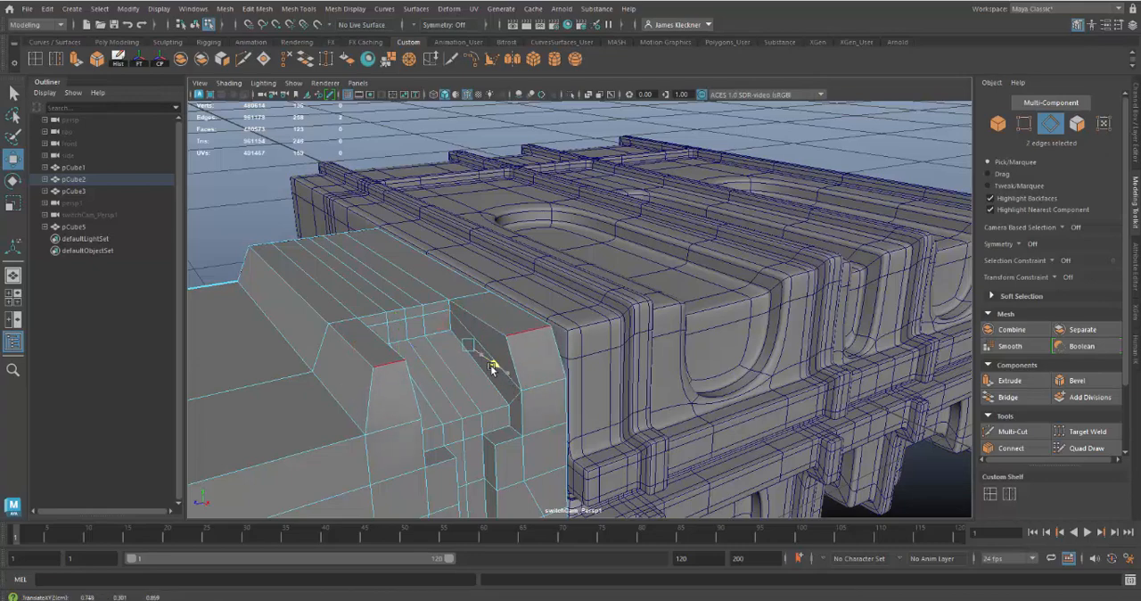
Bevel the five vertical edges at the end block's outer front corner, checking the corner against the rounded reference
left_click_drag(524, 417, 736, 412, "alt")
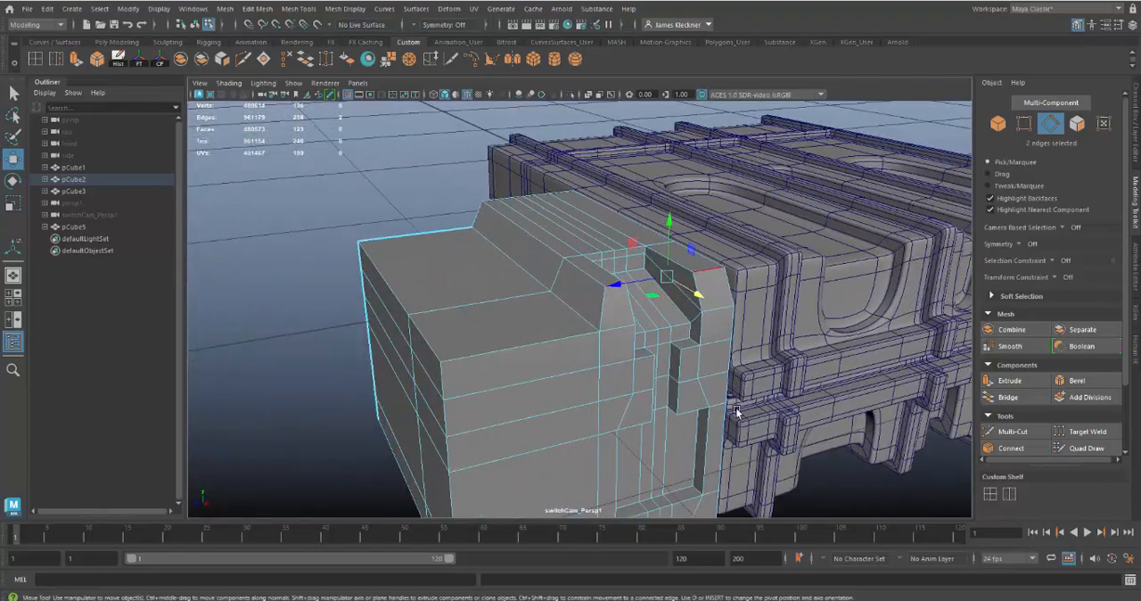
right_click_drag(705, 426, 419, 324, "alt")
right_click_drag(681, 448, 535, 362, "alt")
left_click_drag(517, 347, 499, 314, "alt")
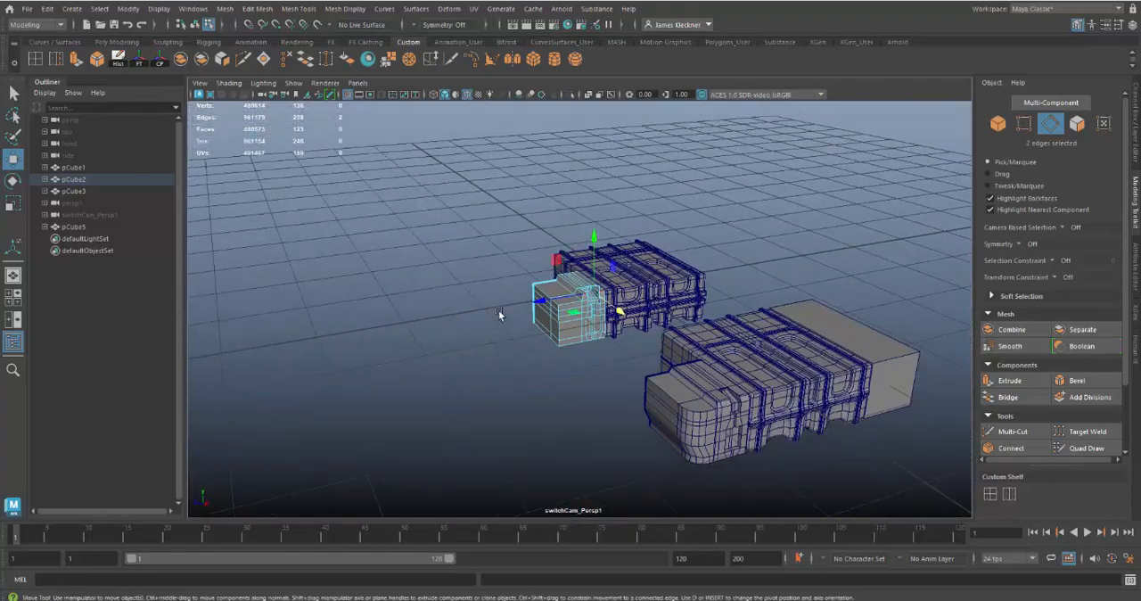
right_click_drag(499, 314, 720, 436, "alt")
right_click_drag(549, 336, 700, 438, "alt")
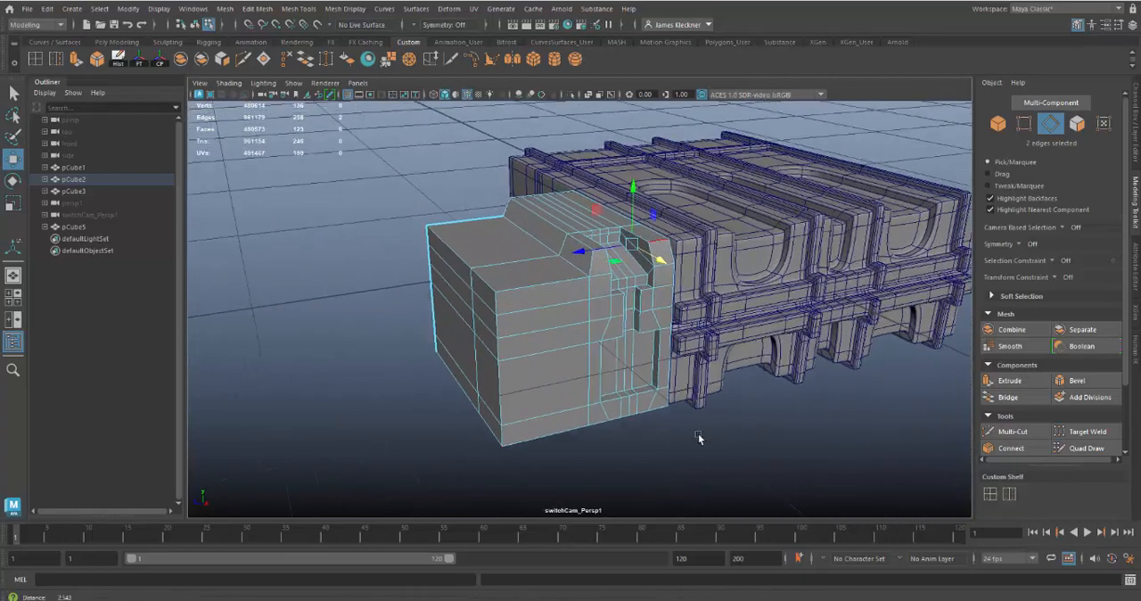
left_click(490, 305)
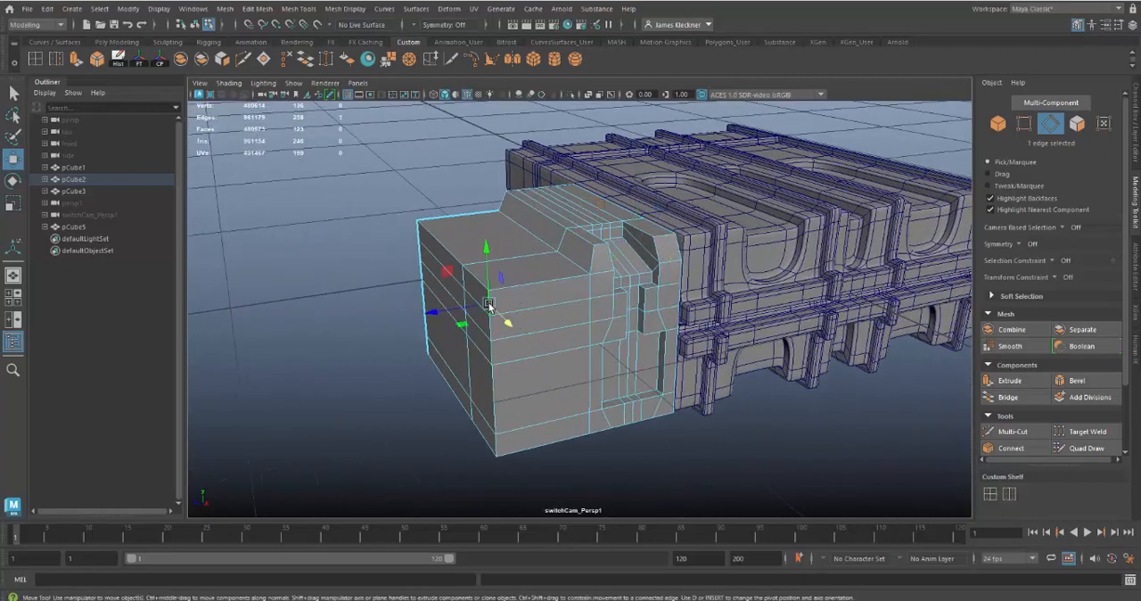
double_click(491, 442)
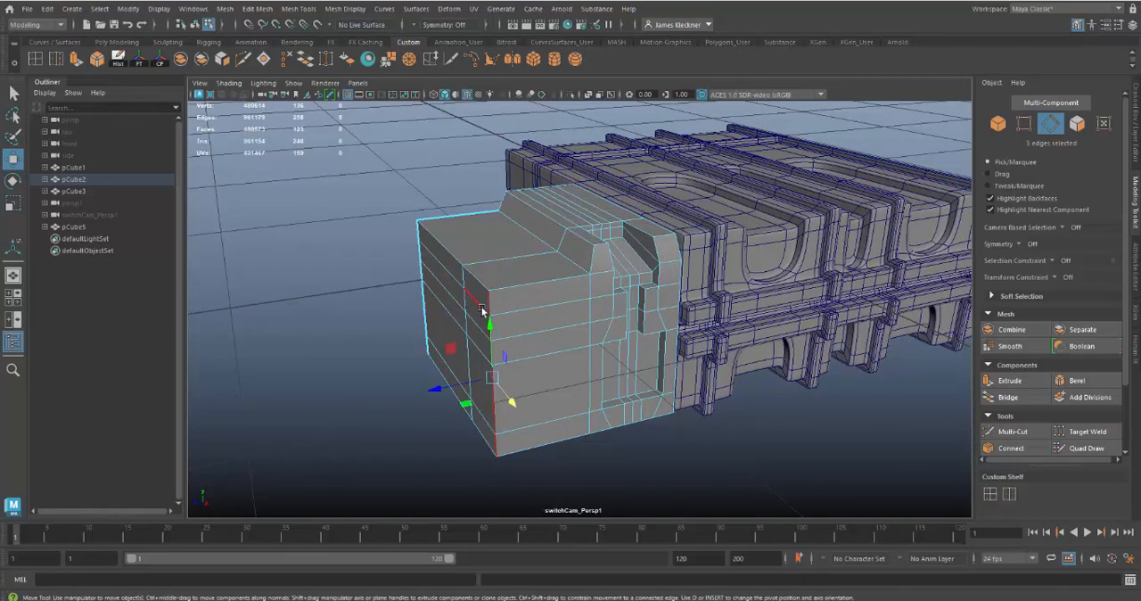
left_click_drag(517, 466, 561, 447, "alt")
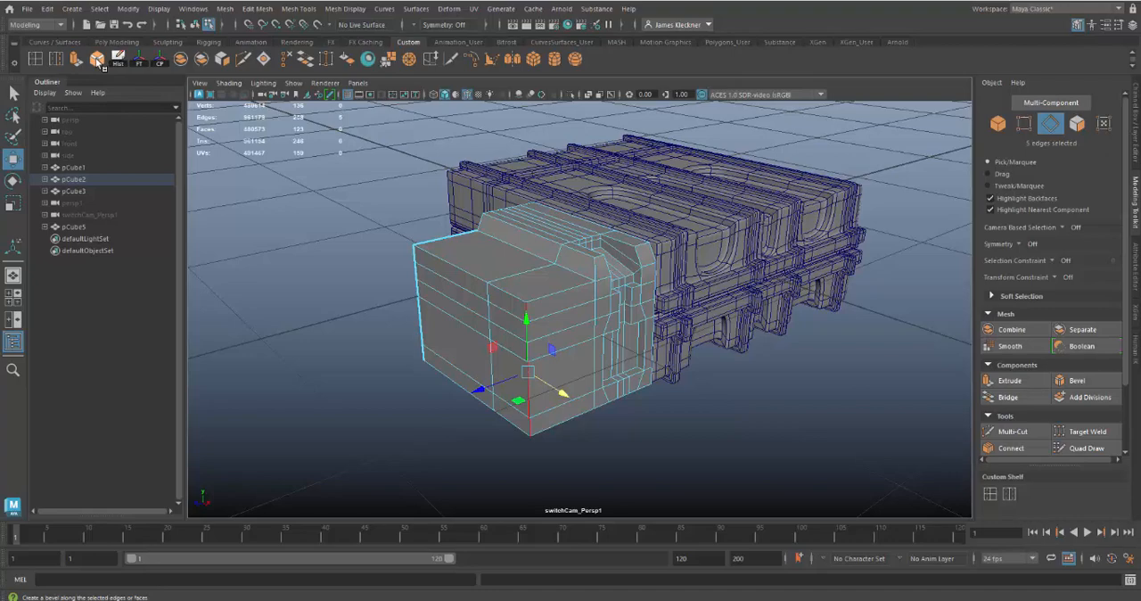
left_click(301, 11)
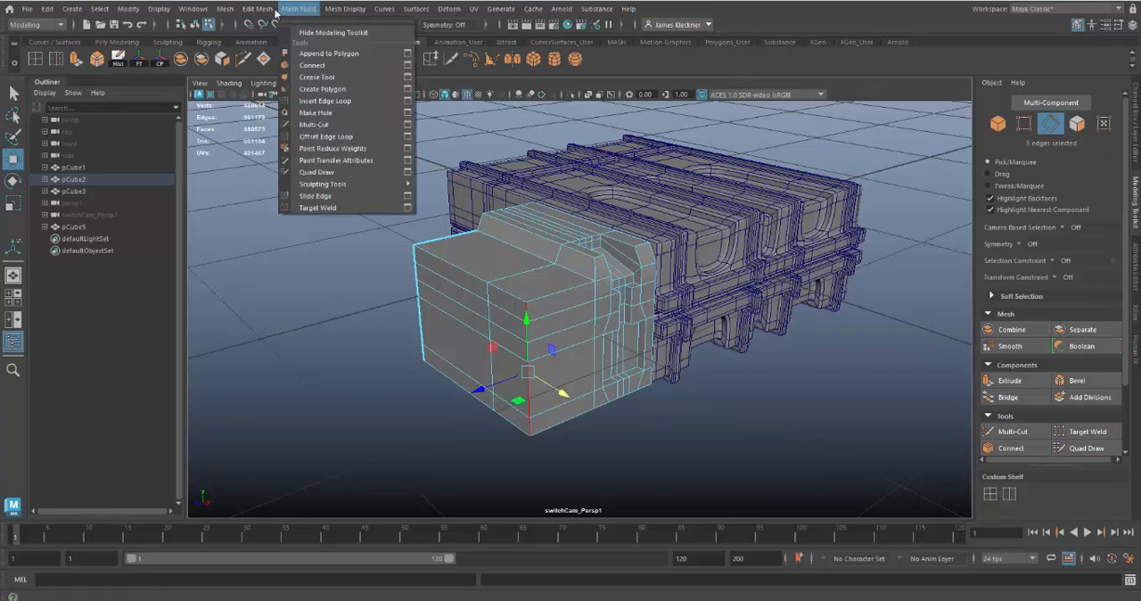
mouse_move(263, 12)
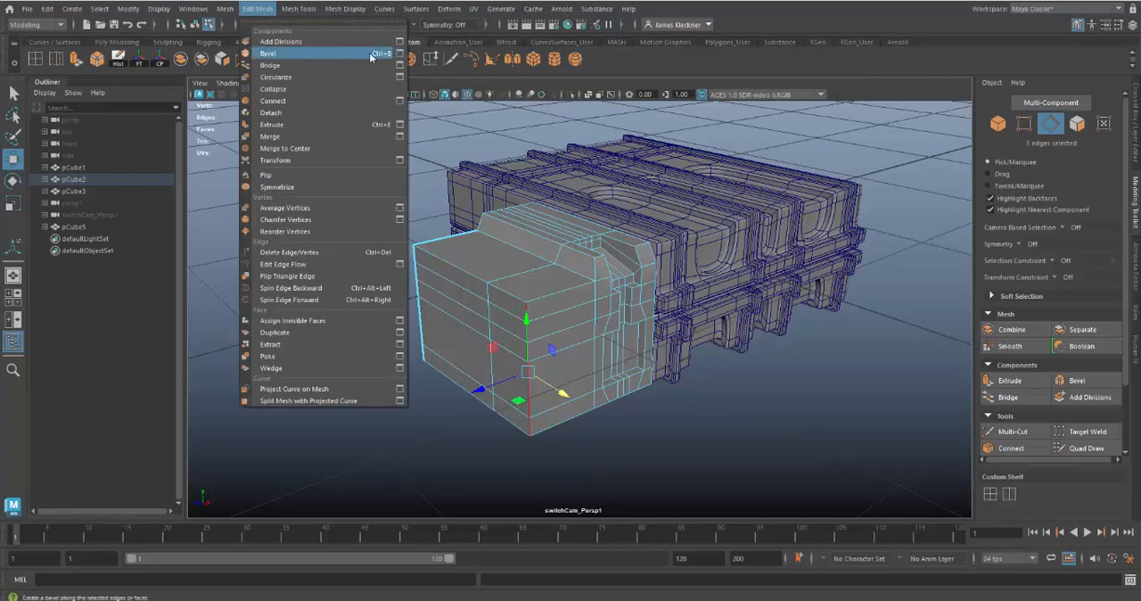
left_click(681, 441)
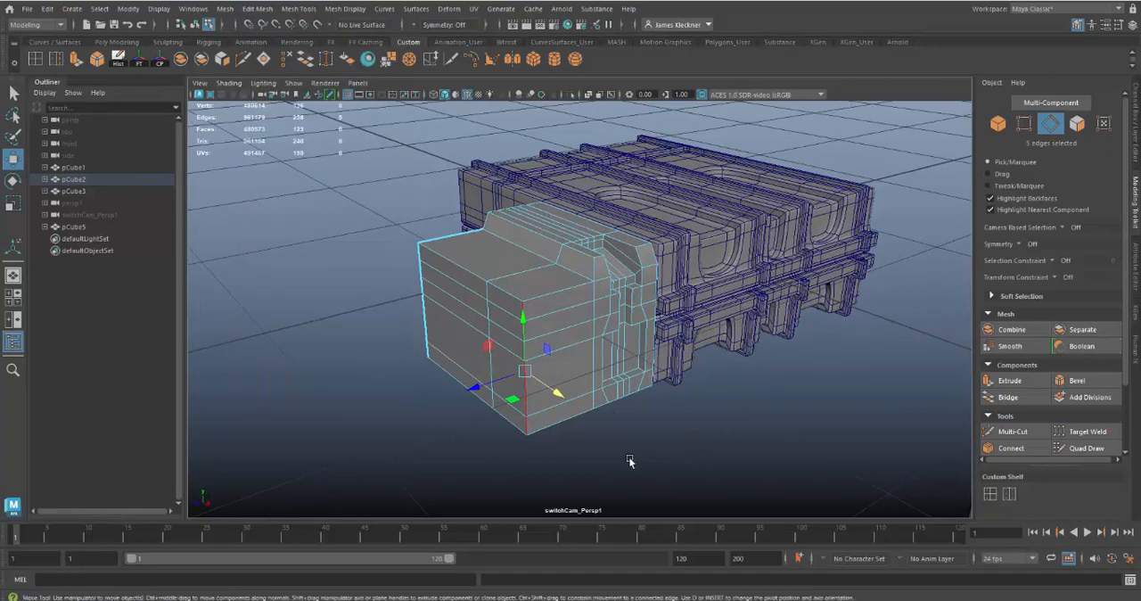
key("ctrl+b")
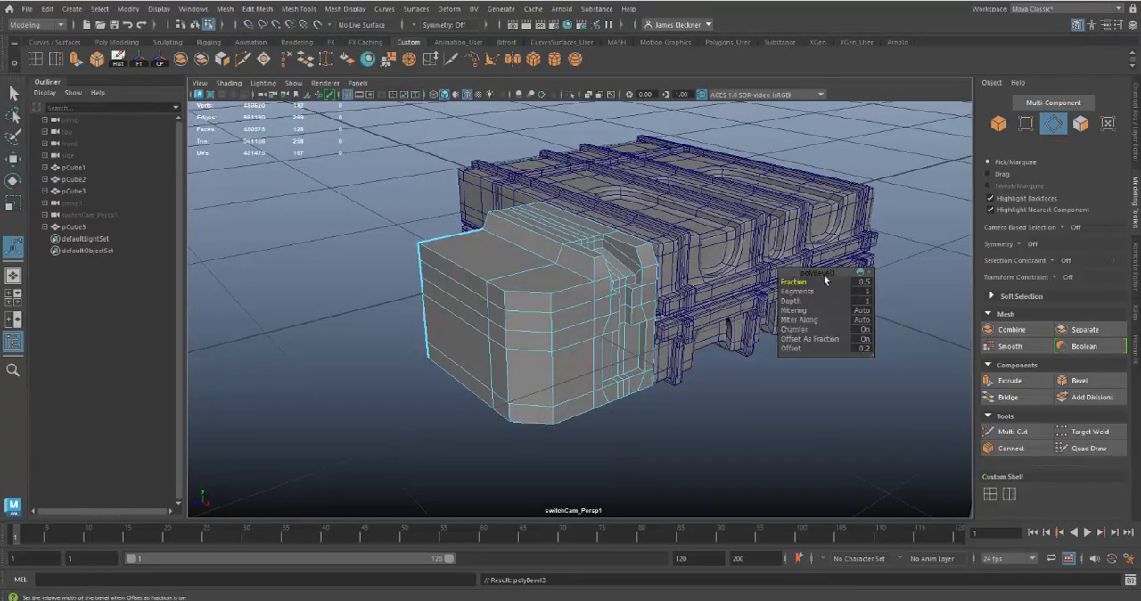
left_click_drag(817, 274, 786, 291)
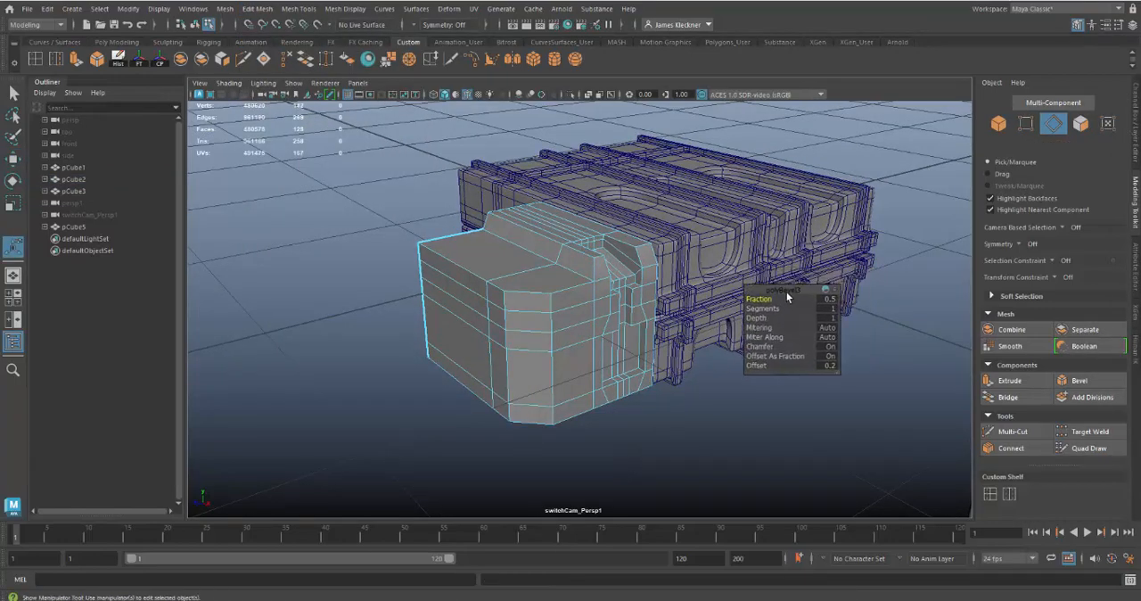
Set the corner bevel's Fraction to 0.4
left_click(1136, 149)
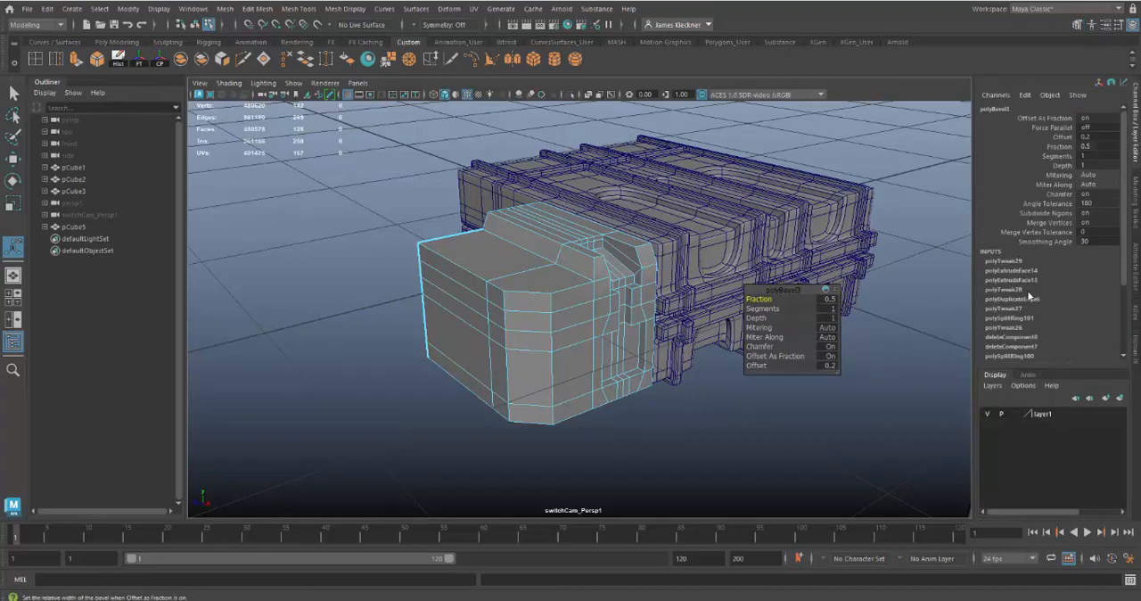
scroll(1024, 295, "down", 3)
scroll(1020, 245, "up", 3)
left_click(629, 418)
left_click(566, 366)
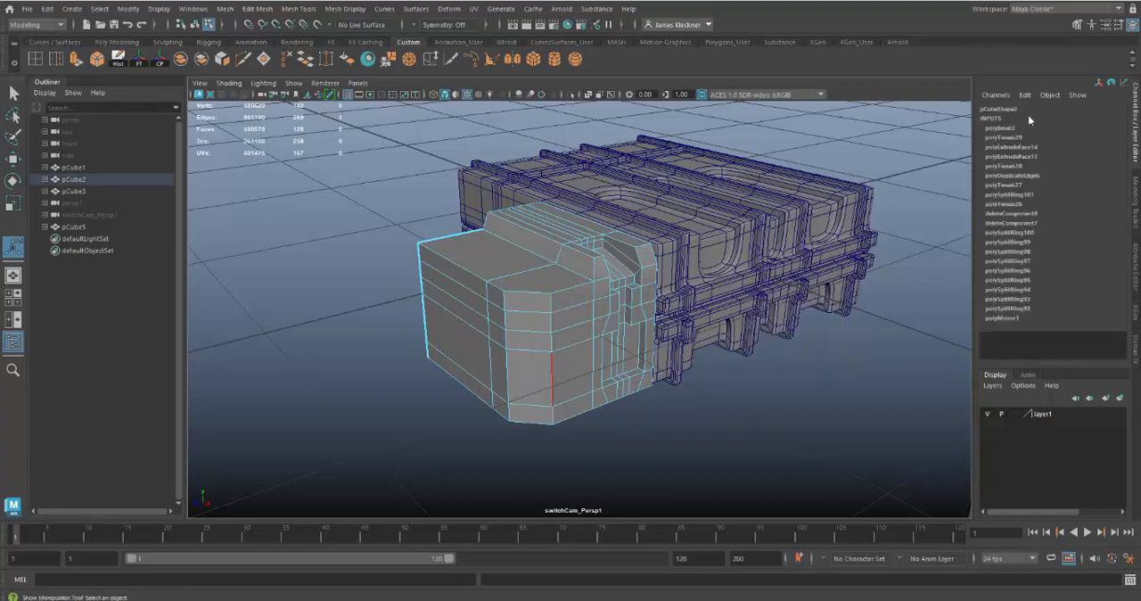
left_click(1008, 127)
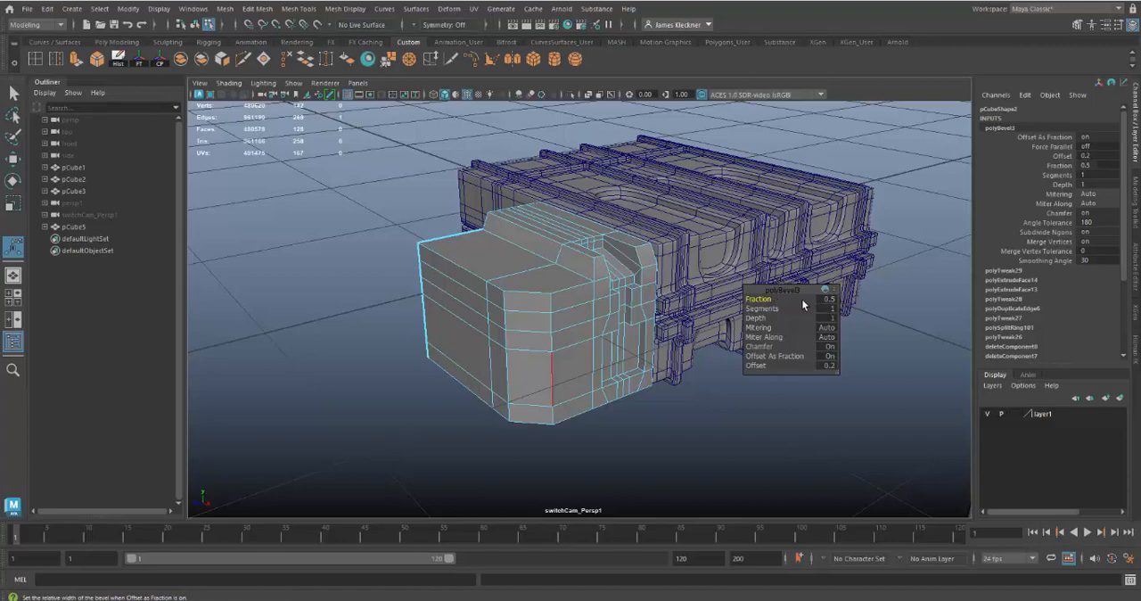
left_click_drag(758, 300, 758, 300)
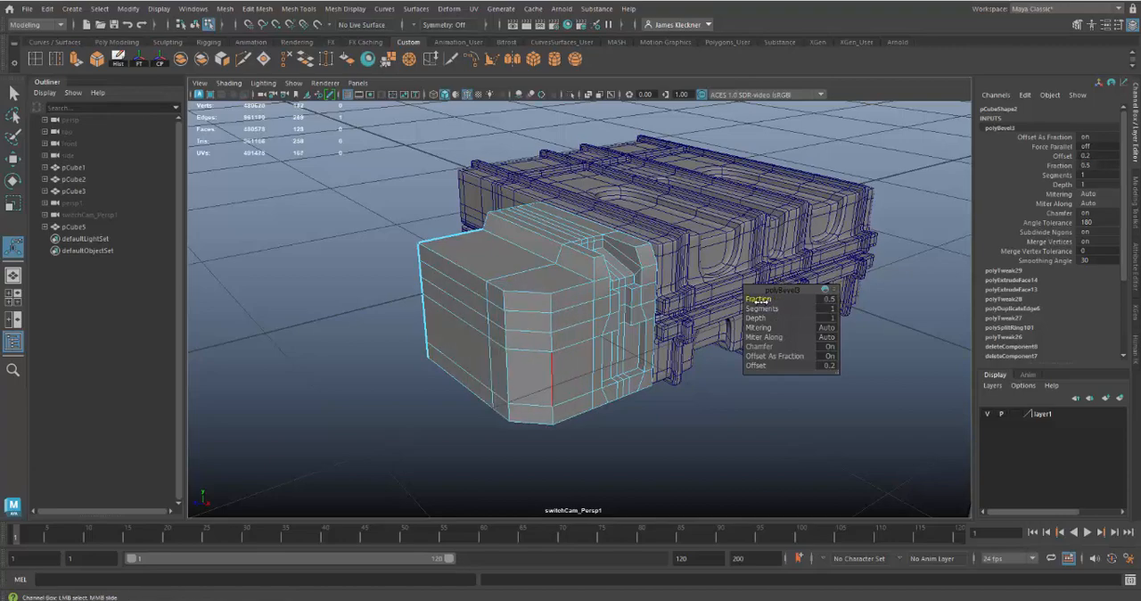
left_click(826, 300)
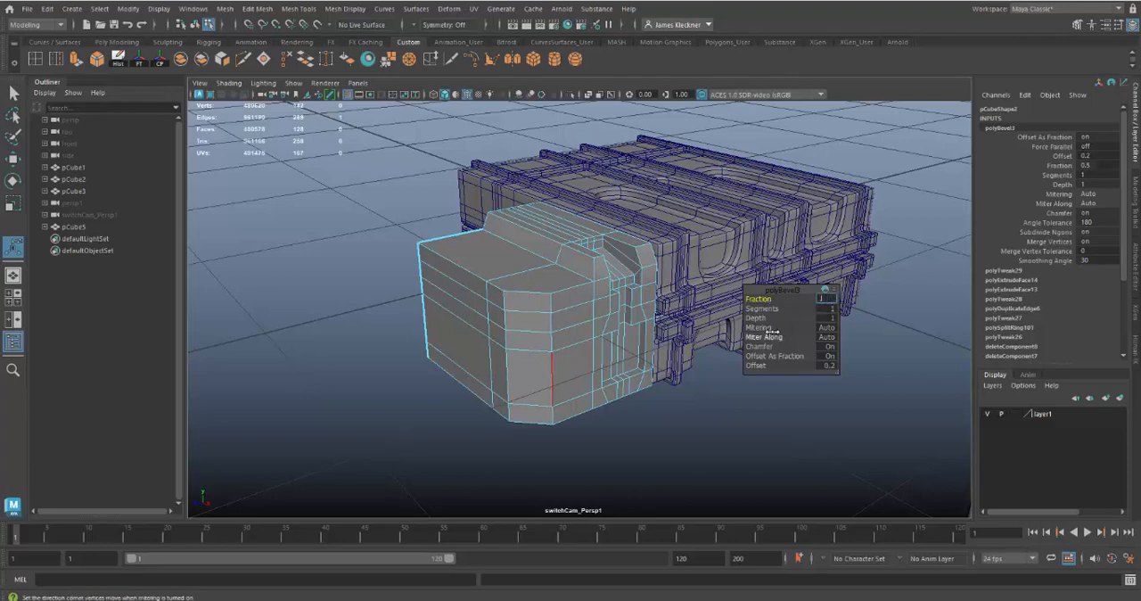
key("Return")
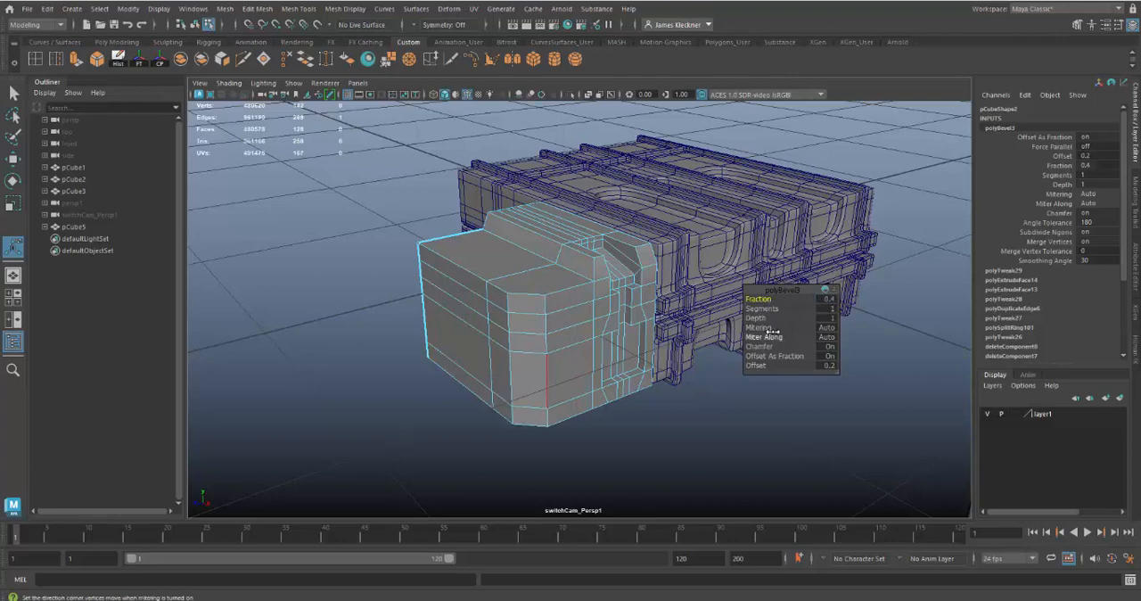
Set the corner bevel's Segments to 4 to round the corner, and compare it with the reference piece
left_click_drag(667, 403, 691, 401, "alt")
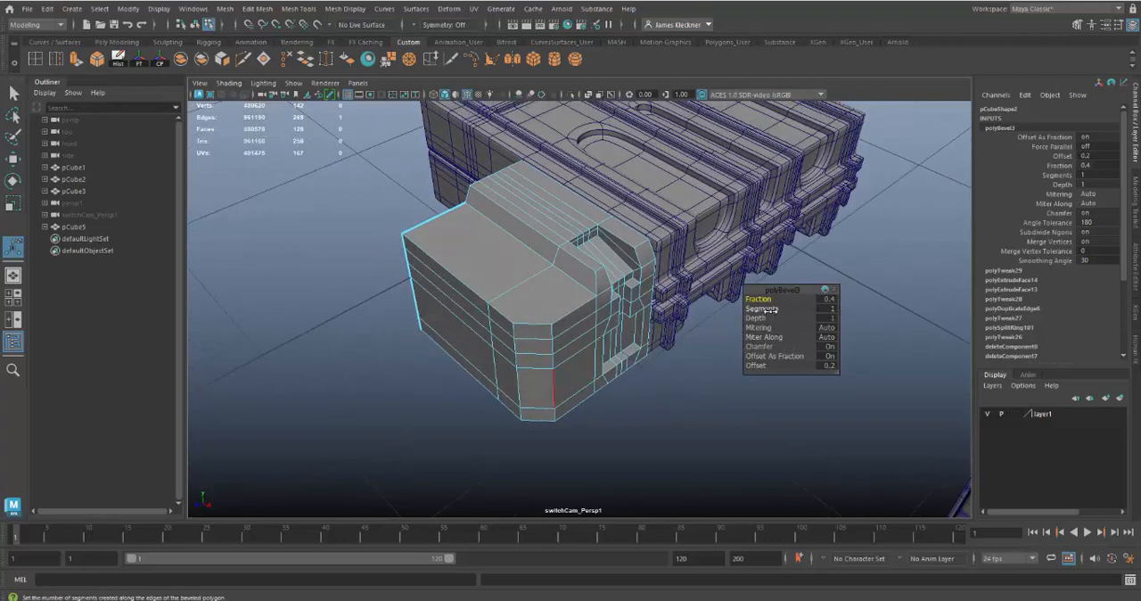
left_click_drag(770, 308, 788, 308)
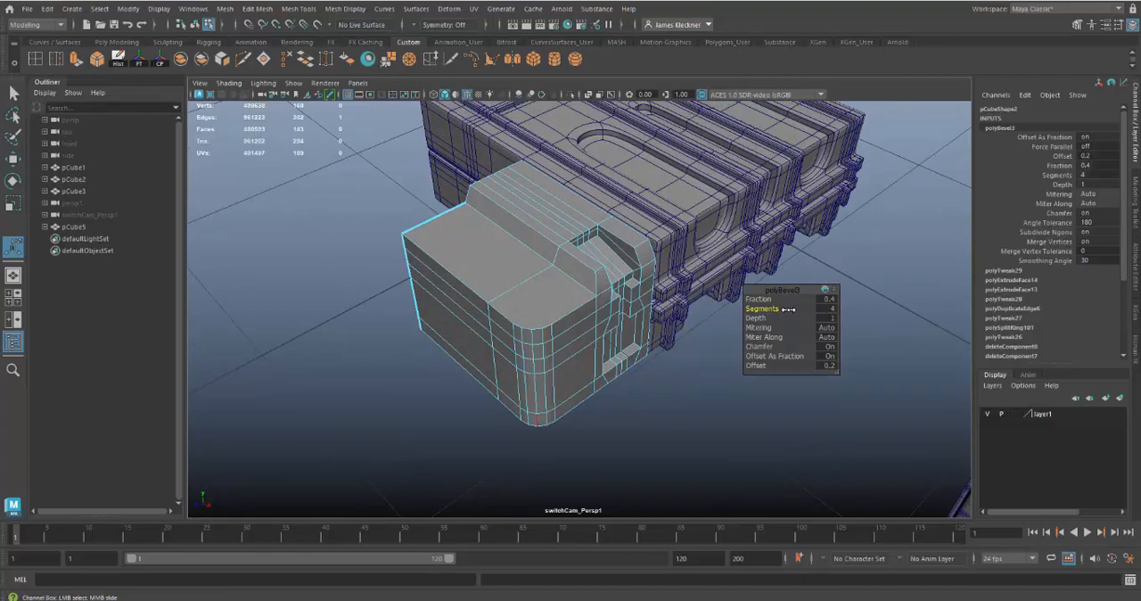
right_click_drag(711, 468, 567, 379, "alt")
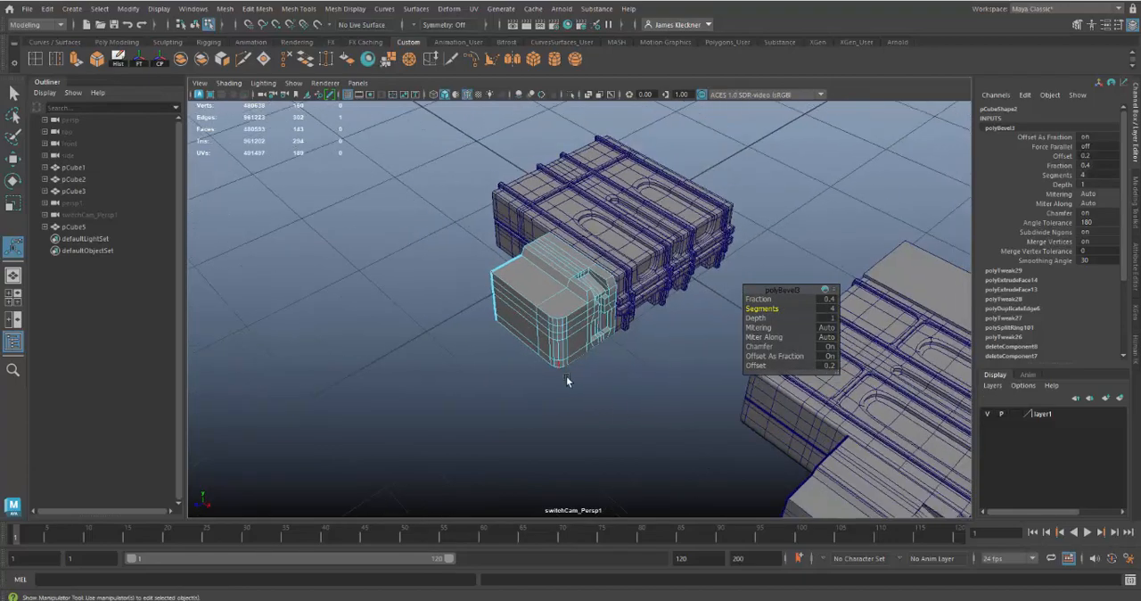
middle_click_drag(590, 385, 482, 268, "alt")
left_click_drag(732, 430, 657, 372, "alt")
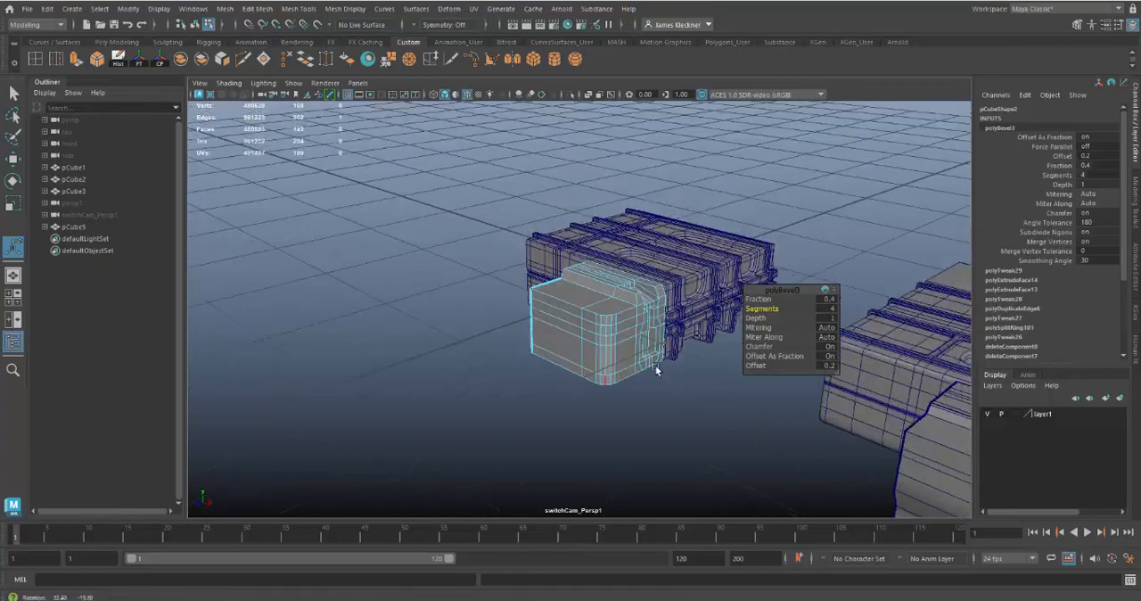
Set the corner bevel's Fraction to 0.8 and compare the wider rounding with the reference piece
right_click_drag(659, 374, 775, 474, "alt")
left_click_drag(774, 473, 702, 443, "alt")
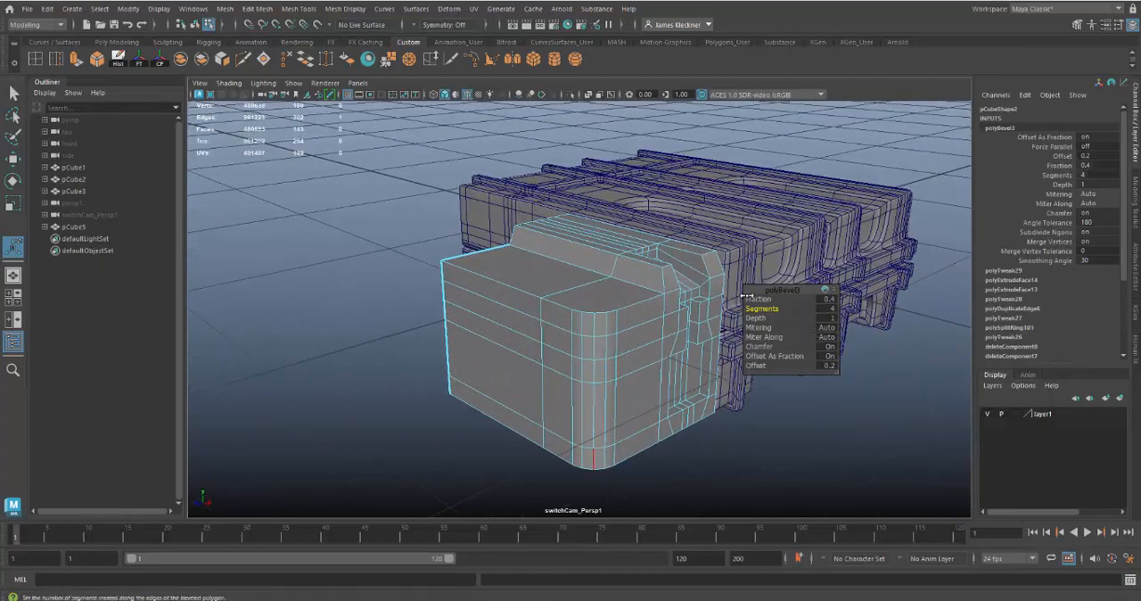
left_click_drag(774, 302, 761, 300)
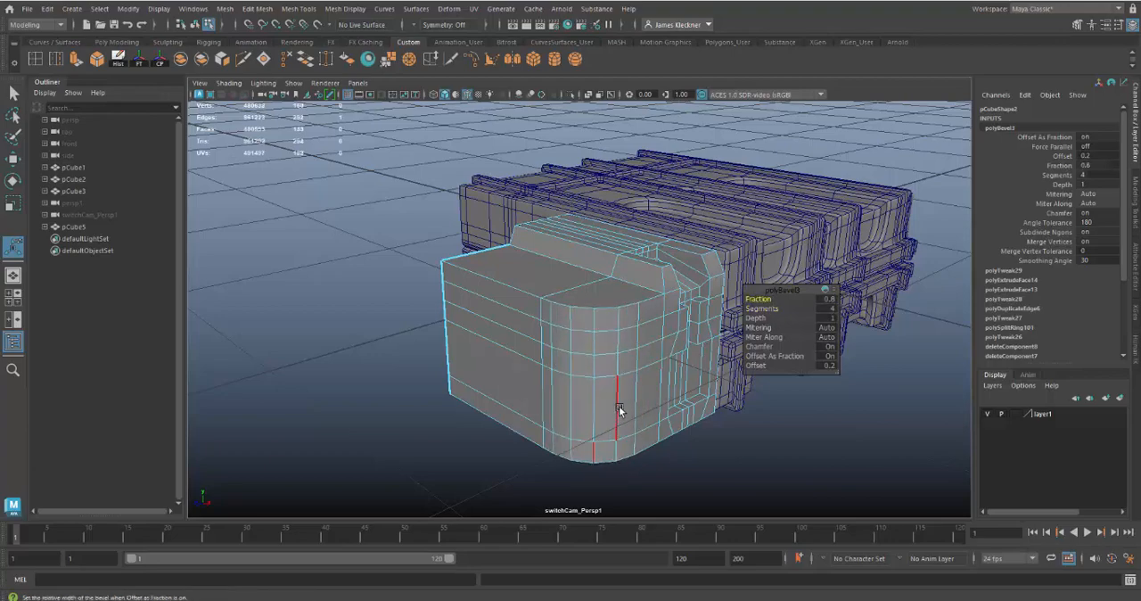
left_click_drag(621, 432, 617, 443, "alt")
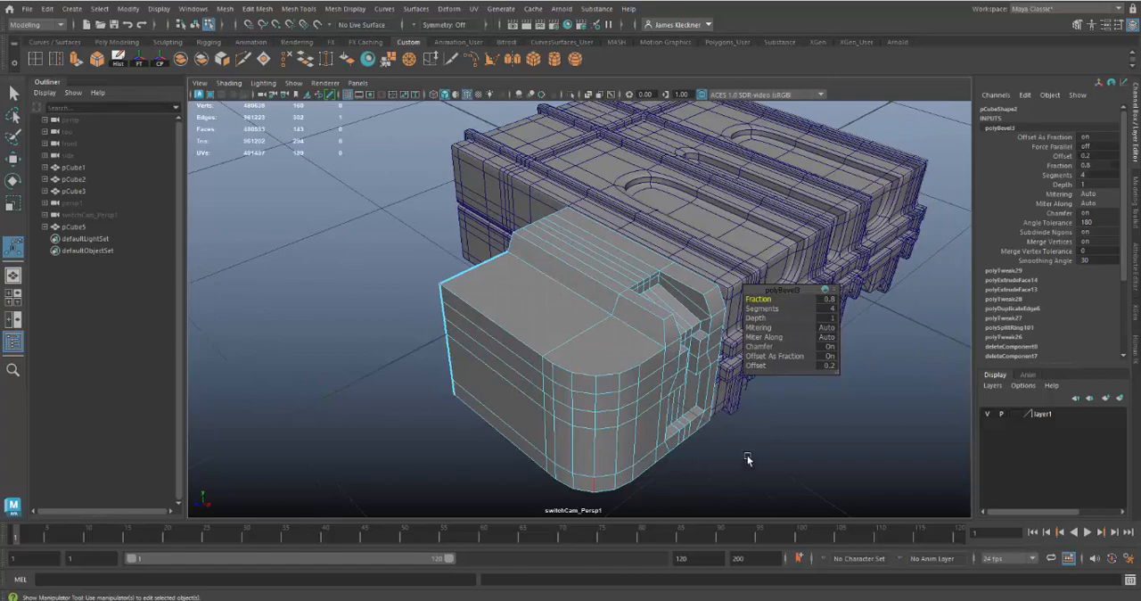
right_click_drag(731, 465, 600, 410, "alt")
middle_click_drag(846, 503, 714, 408, "alt")
right_click_drag(667, 392, 571, 352, "alt")
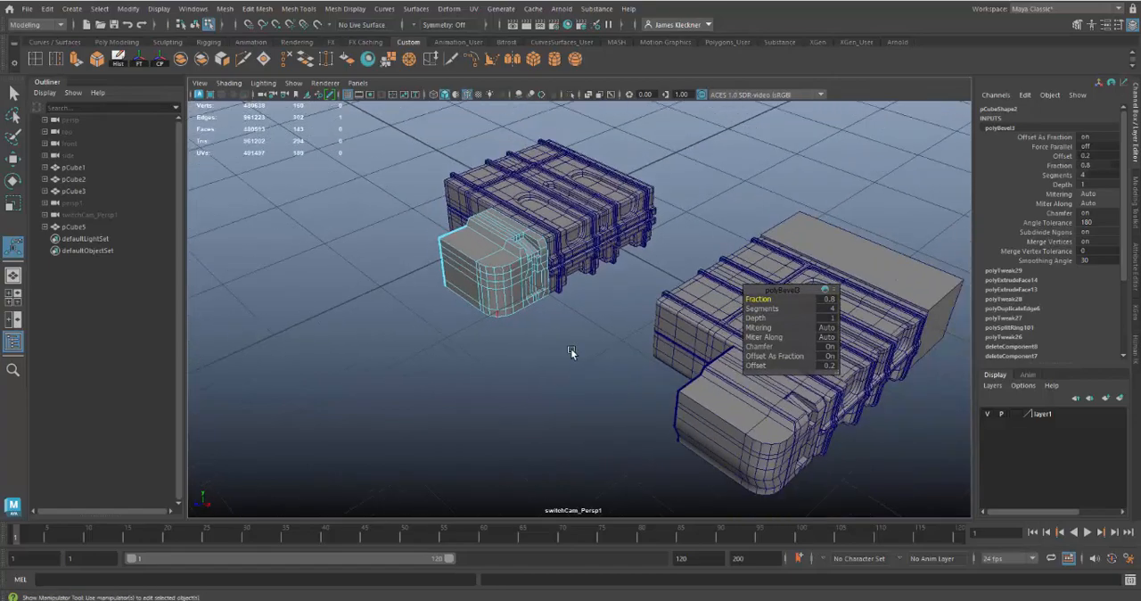
left_click_drag(571, 352, 636, 348, "alt")
right_click_drag(637, 349, 570, 328, "alt")
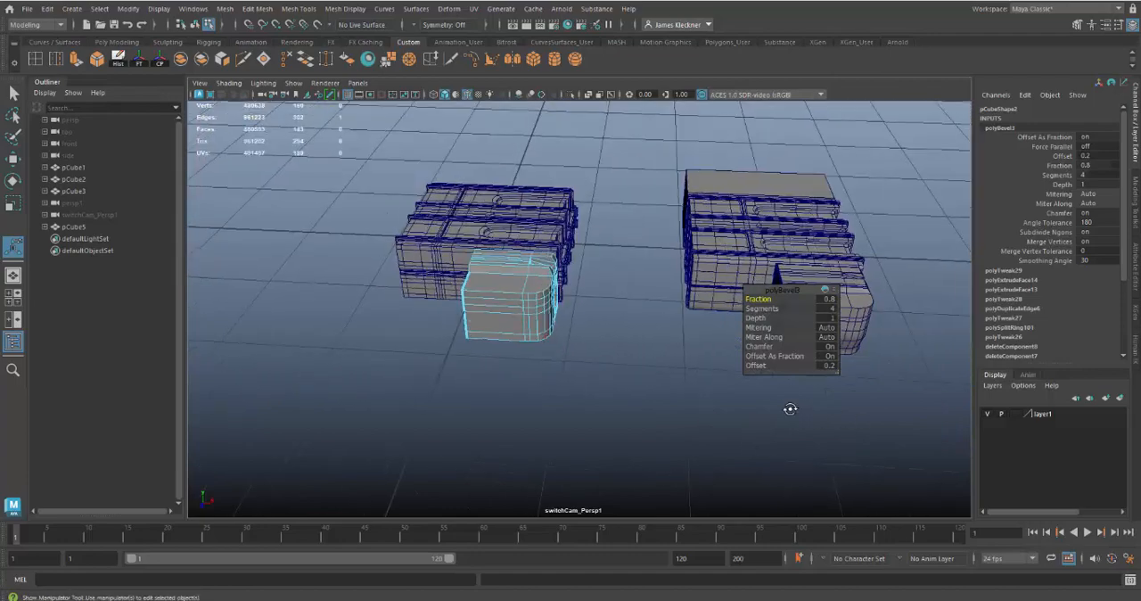
left_click_drag(789, 408, 703, 377, "alt")
right_click_drag(703, 377, 787, 496, "alt")
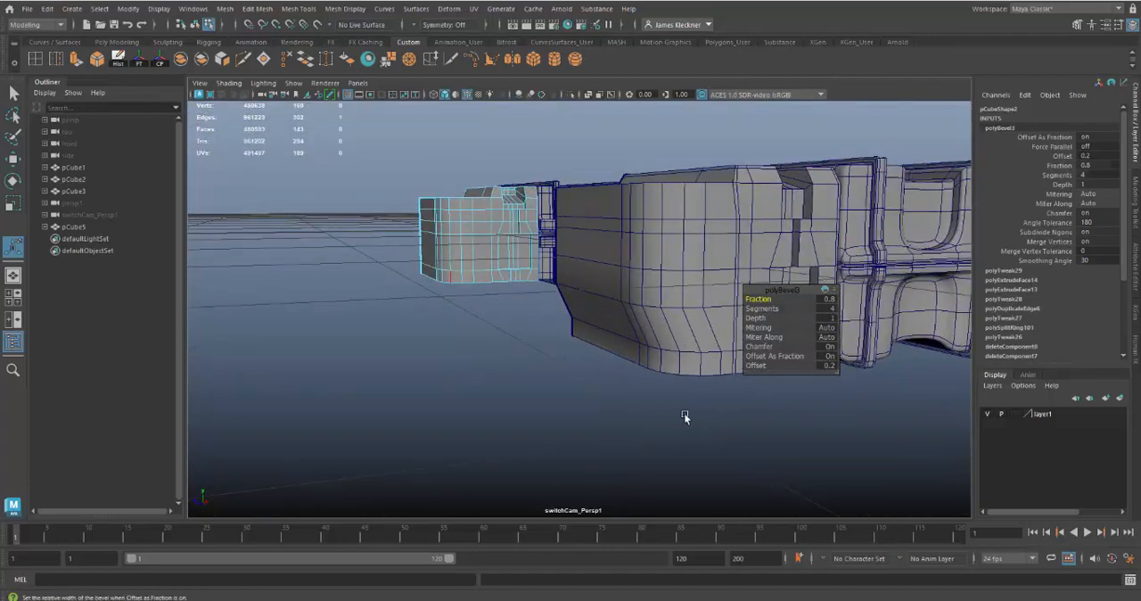
Select the two lowest rows of vertices along the end block's outer face and rounded corner, and move them inward to slope the underside
left_click_drag(575, 357, 629, 334, "alt")
right_click_drag(629, 333, 890, 486, "alt")
middle_click_drag(761, 428, 726, 432, "alt")
left_click_drag(648, 373, 642, 364, "alt")
right_click_drag(562, 265, 501, 265)
left_click_drag(447, 237, 565, 349)
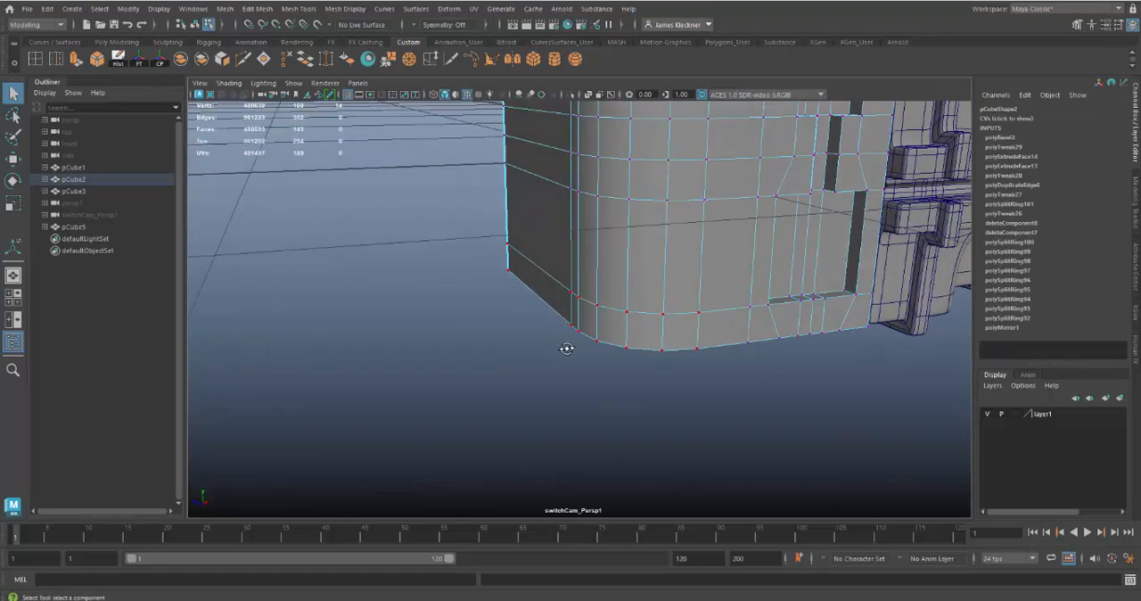
key("w")
left_click_drag(536, 301, 479, 299)
key("4")
key("ctrl+z")
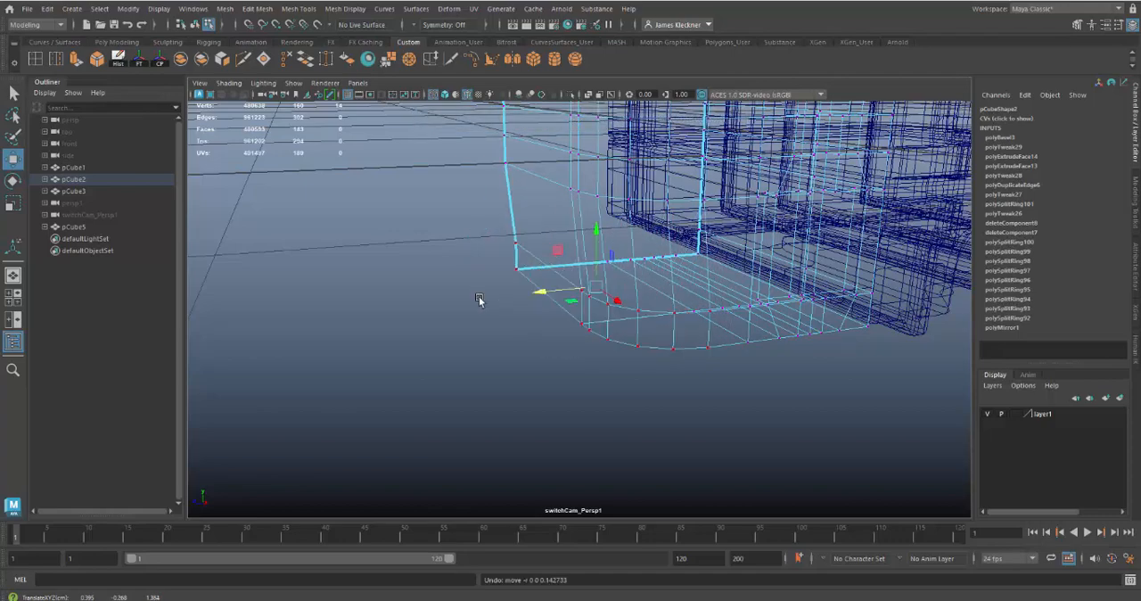
key("5")
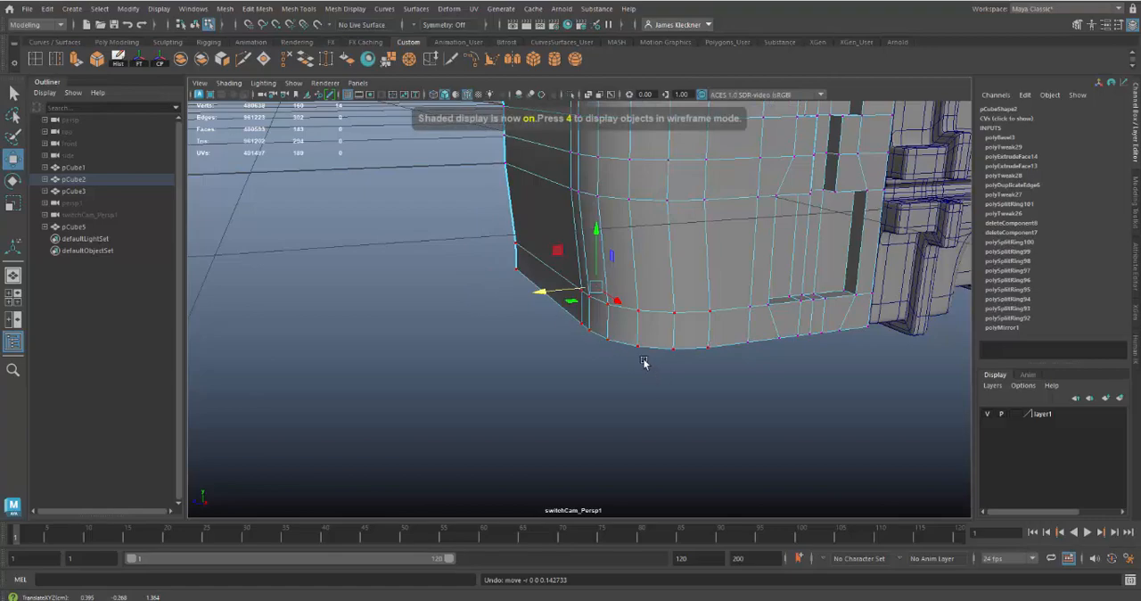
left_click_drag(644, 362, 591, 435, "alt")
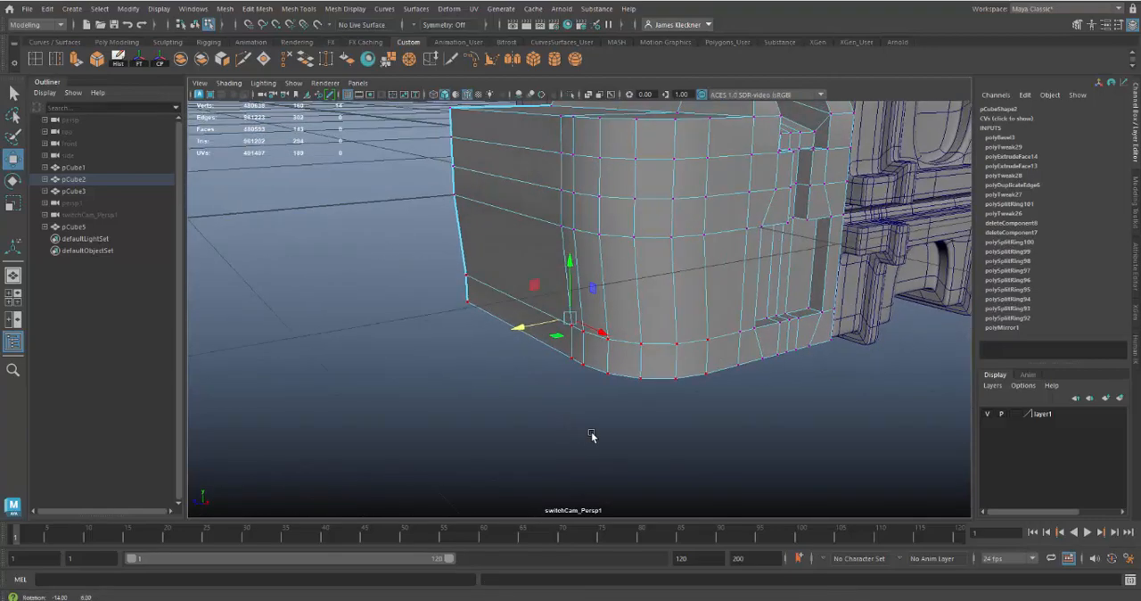
left_click_drag(526, 334, 531, 330)
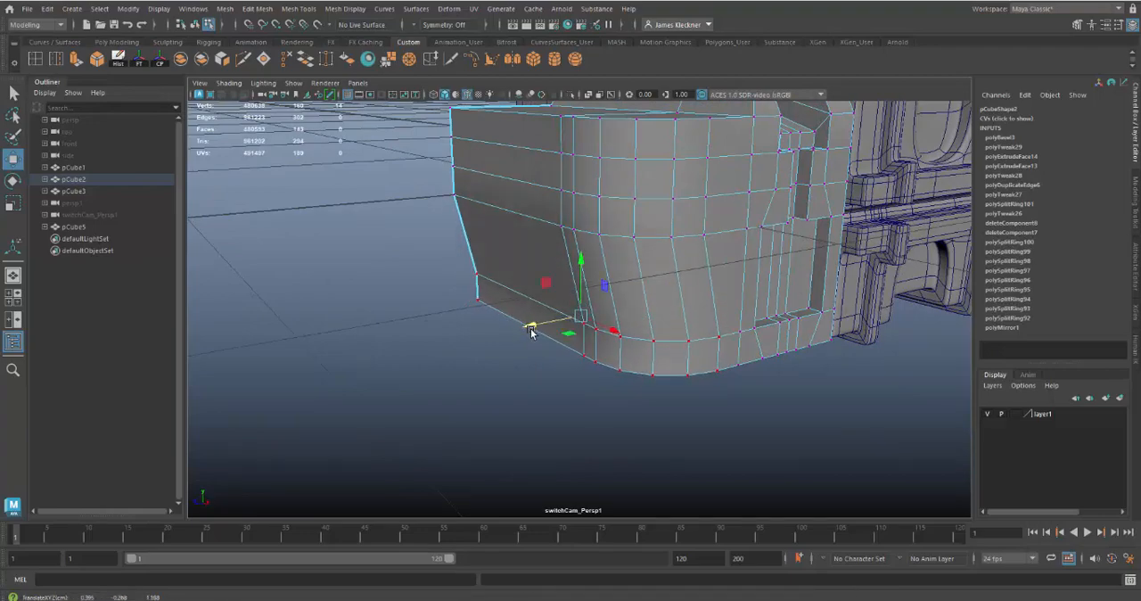
Compare the lower slope with the reference piece and move the same bottom vertices slightly further inward
right_click_drag(721, 433, 533, 296, "alt")
middle_click_drag(686, 423, 511, 348, "alt")
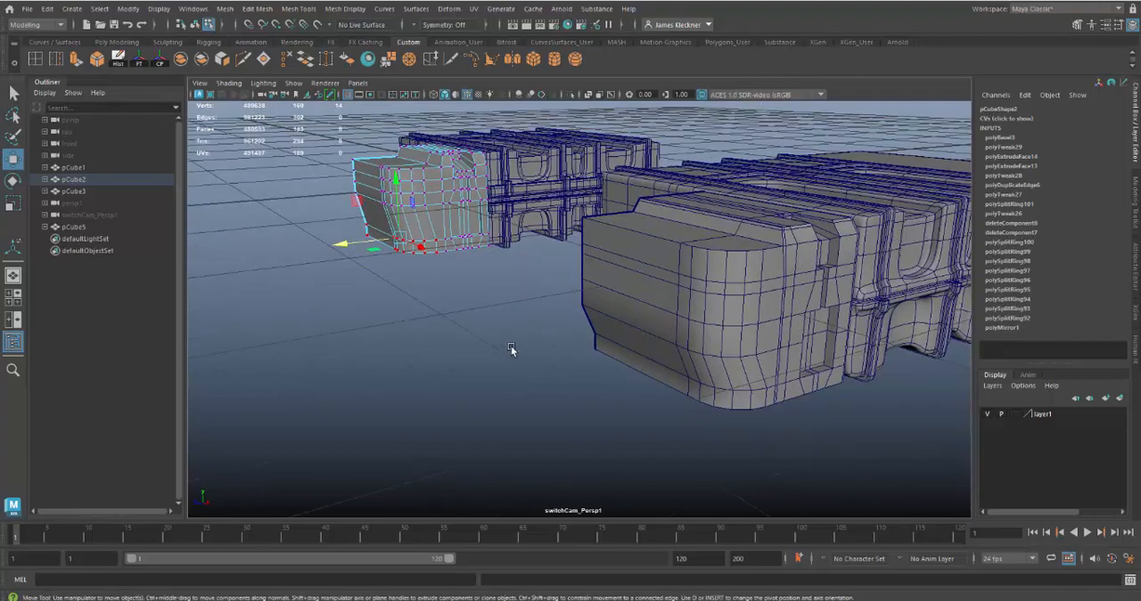
key("f")
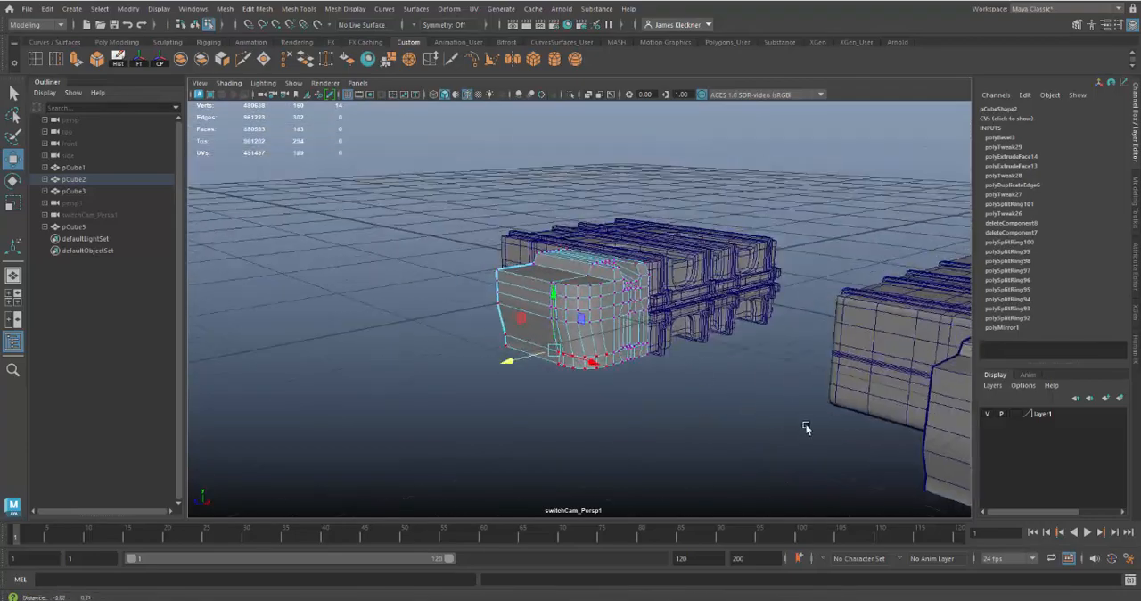
right_click_drag(763, 425, 757, 439, "alt")
left_click_drag(757, 439, 729, 408, "alt")
right_click_drag(728, 408, 759, 438, "alt")
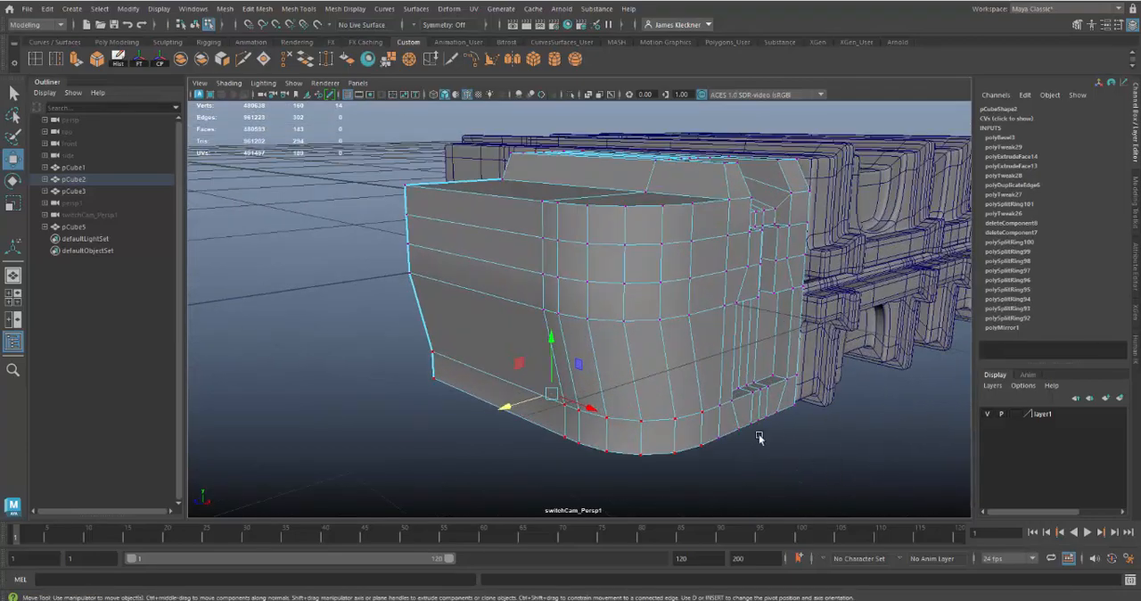
left_click_drag(758, 437, 583, 377, "alt")
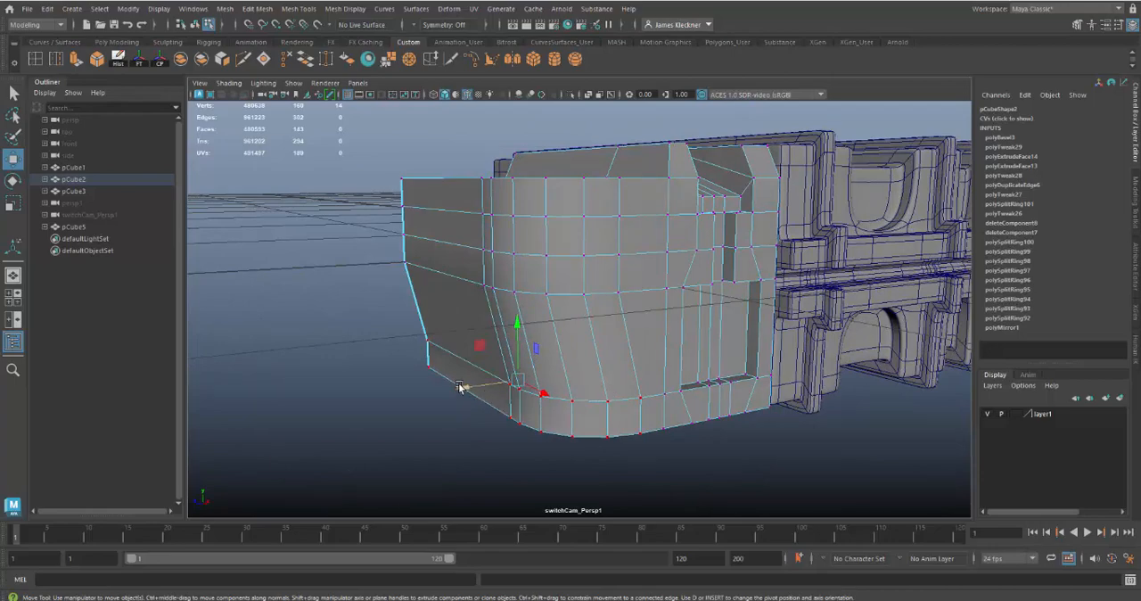
middle_click_drag(465, 388, 473, 388)
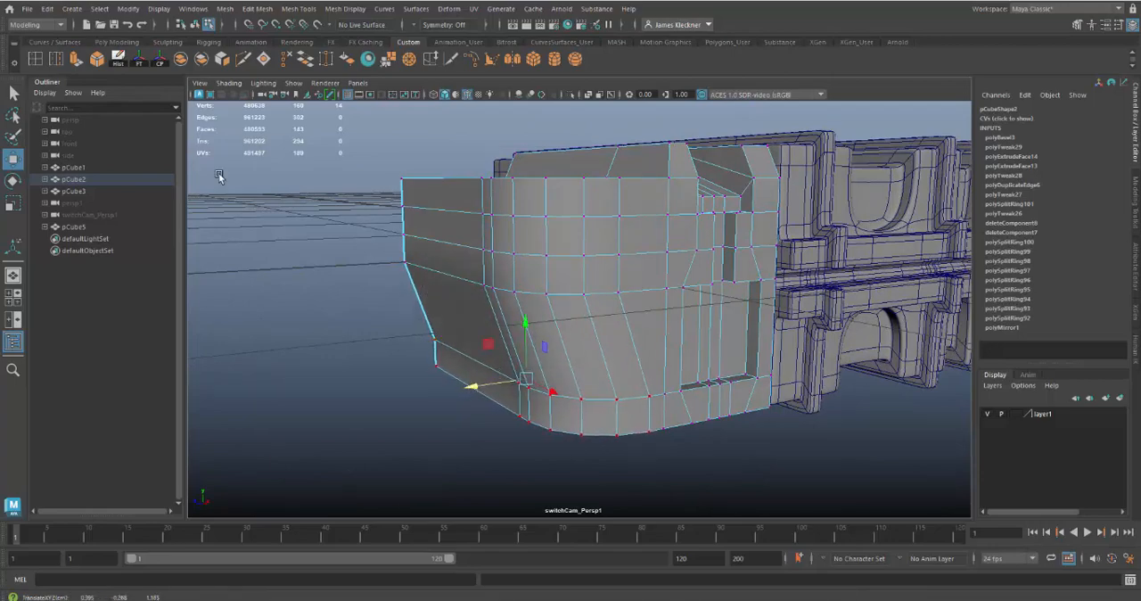
Insert a horizontal edge loop midway through the sloped lower section of the end block
left_click(36, 59)
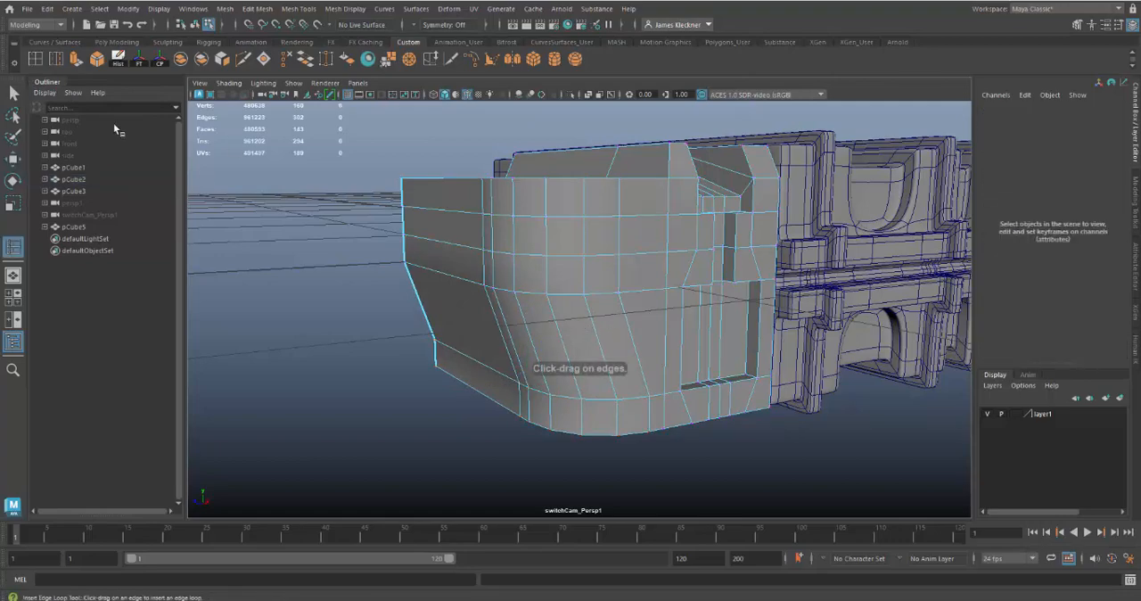
double_click(36, 60)
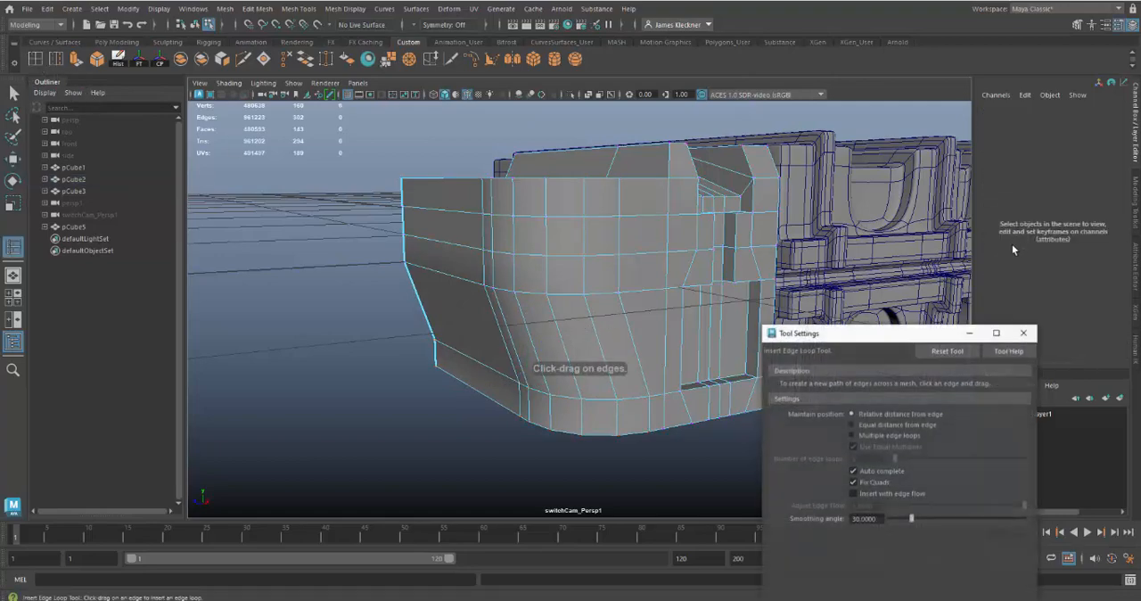
left_click(1024, 333)
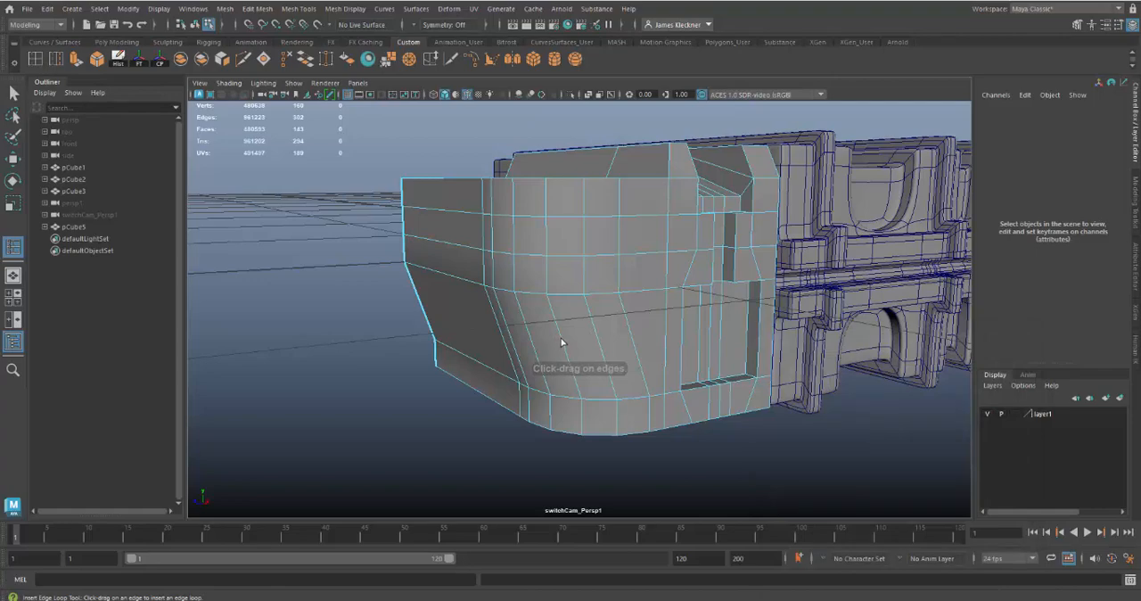
left_click(562, 342)
left_click_drag(561, 350, 535, 361)
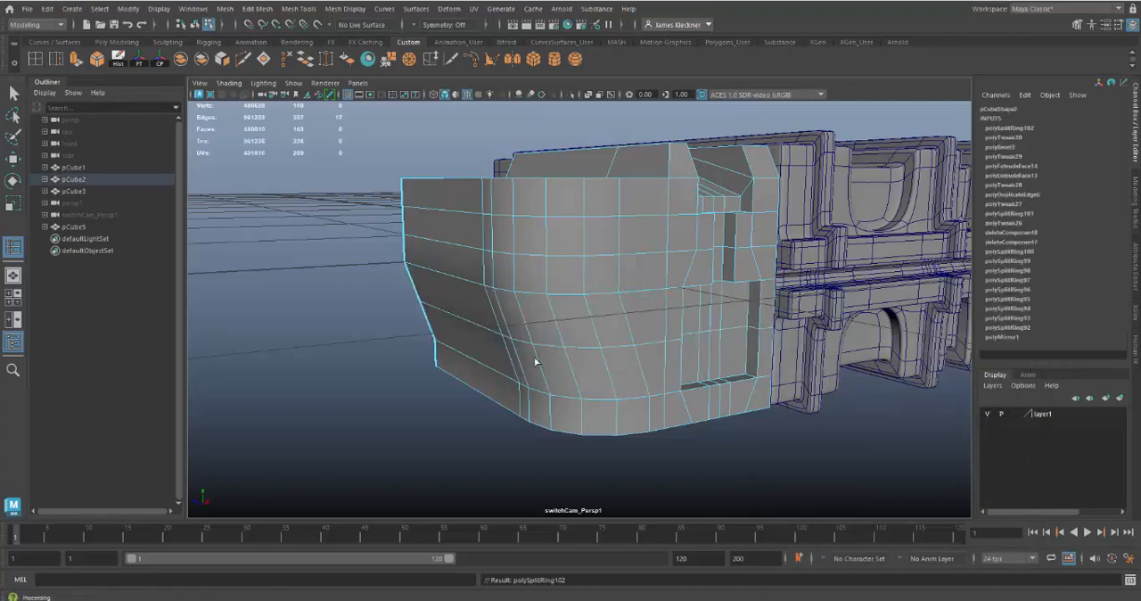
key("q")
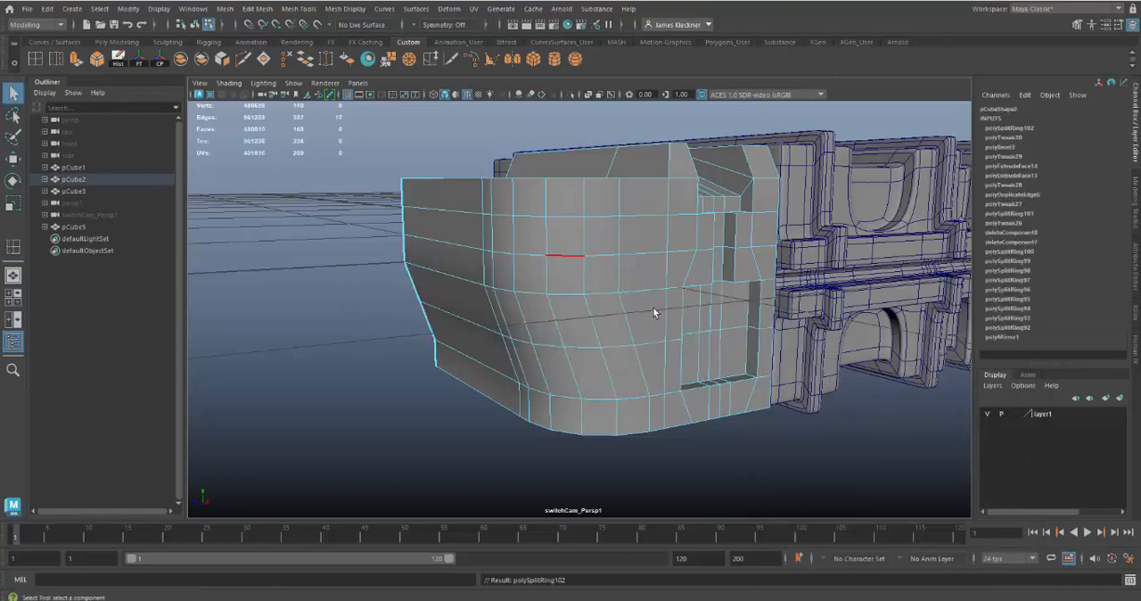
Select the new loop's vertices along the outer face and rounded corner, and move them outward to curve the slope
left_click_drag(655, 311, 611, 337, "alt")
right_click_drag(598, 326, 546, 280)
left_click_drag(618, 331, 575, 346, "alt")
left_click_drag(436, 299, 510, 323)
left_click_drag(422, 344, 445, 360, "alt")
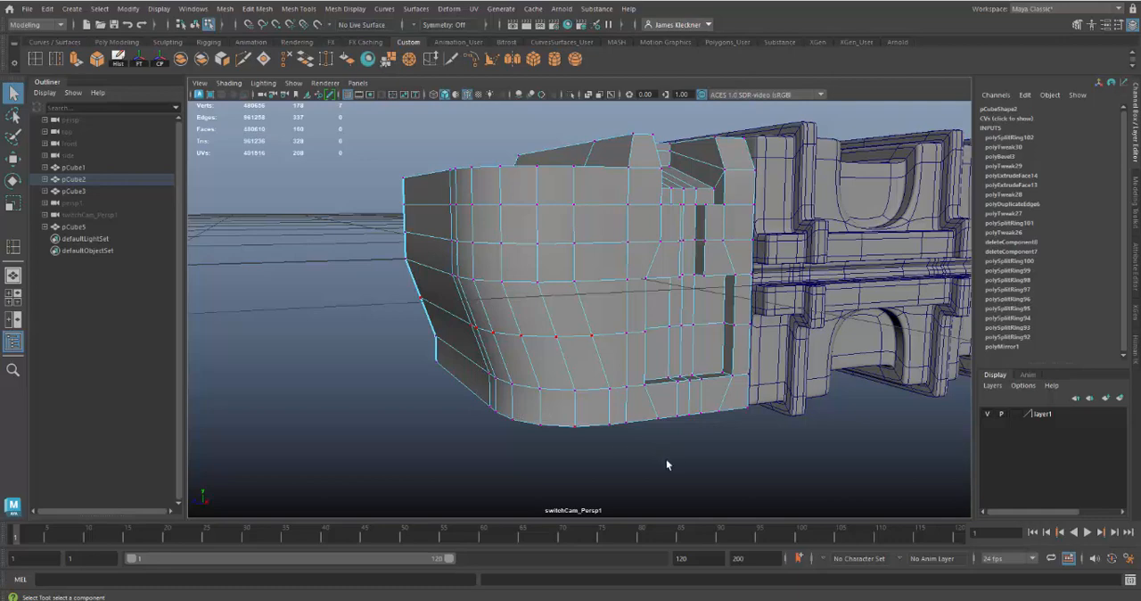
key("w")
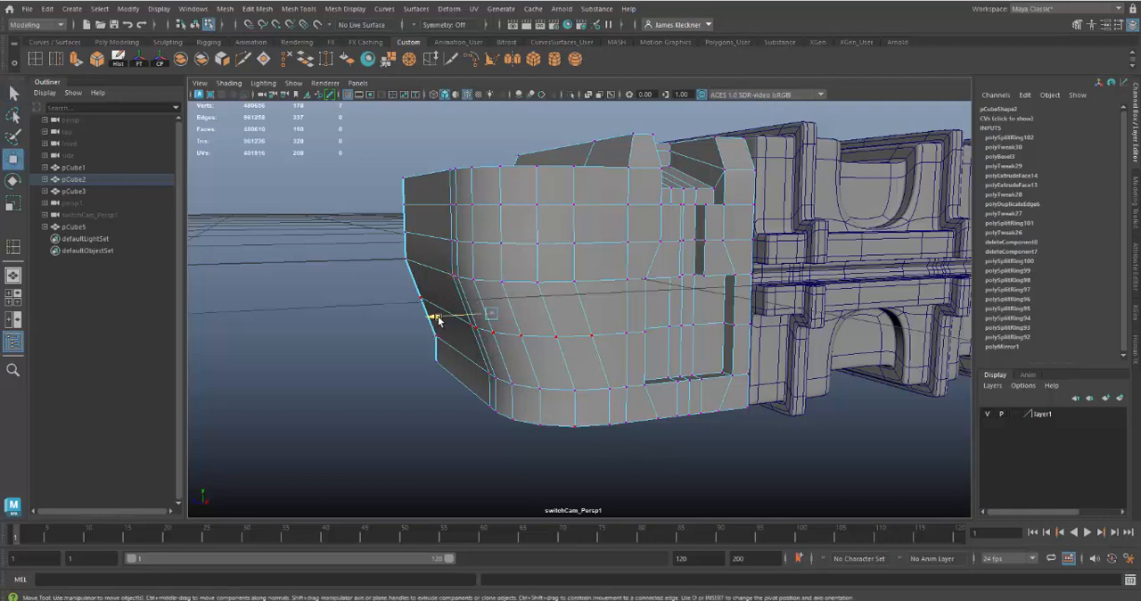
left_click_drag(437, 320, 427, 322)
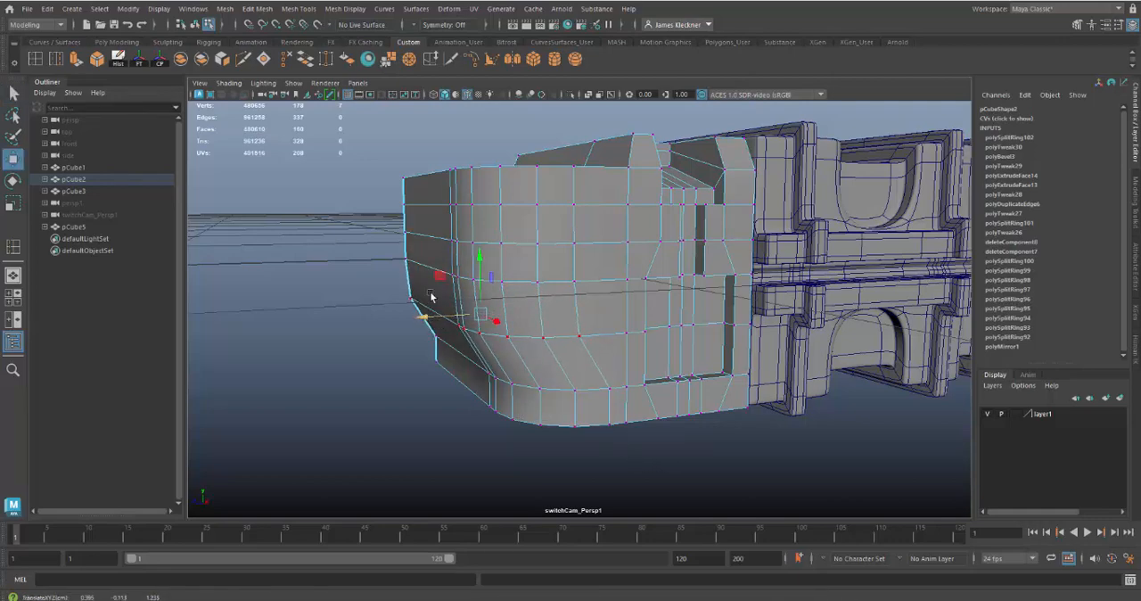
Compare the curved slope with the reference, return the end block to object mode and check its smooth mesh preview
mouse_move(644, 396)
left_mouse_down("alt")
mouse_move(609, 395)
mouse_move(779, 413)
mouse_move(648, 409)
left_mouse_up("alt")
scroll(677, 379, "down", 4)
left_click_drag(627, 326, 562, 341, "alt")
scroll(557, 321, "down", 3)
left_click_drag(560, 301, 578, 350, "alt")
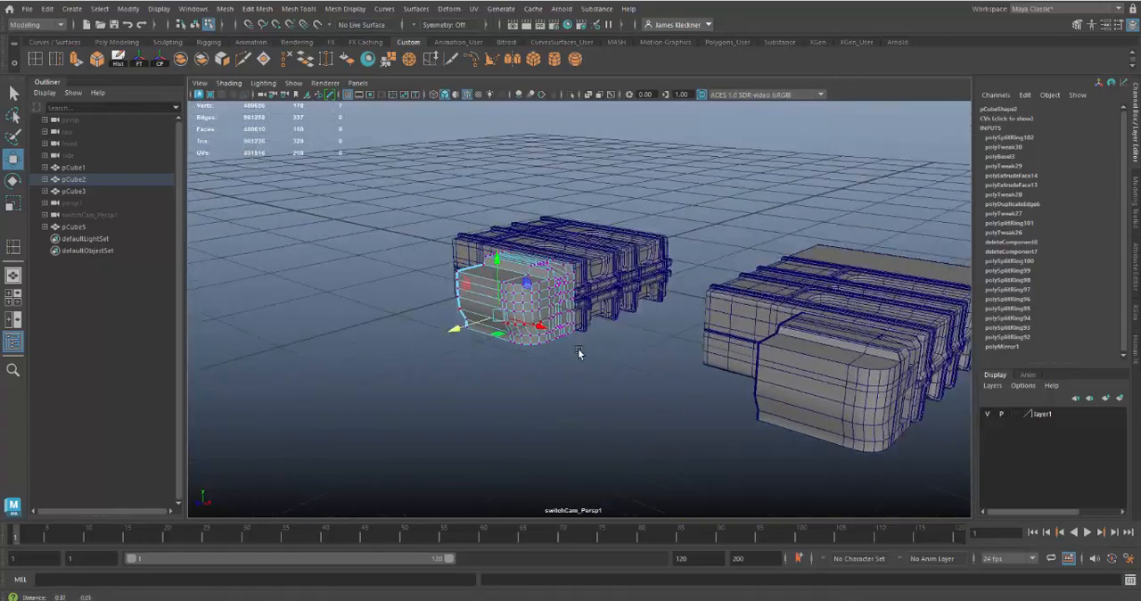
right_click_drag(577, 349, 725, 499, "alt")
right_click_drag(546, 255, 546, 221)
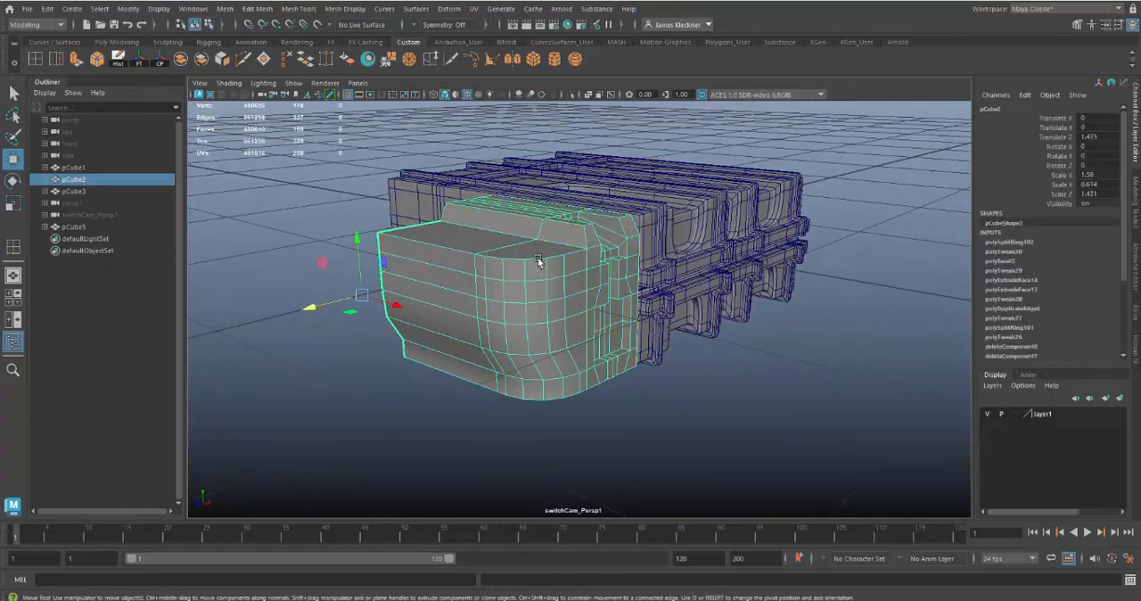
left_click_drag(698, 433, 691, 440, "alt")
key("3")
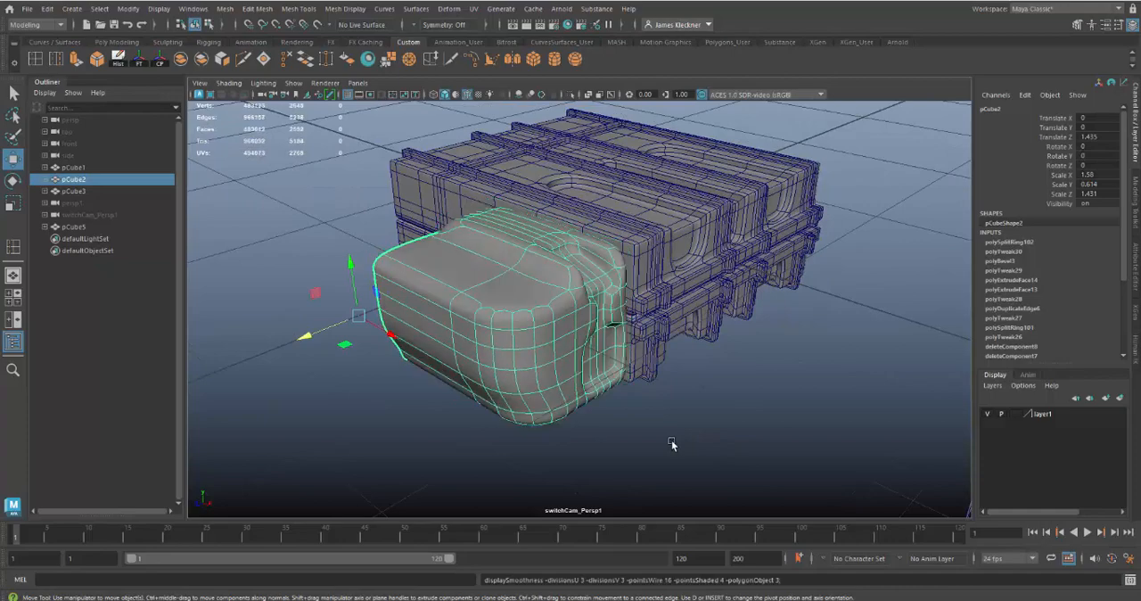
left_click_drag(684, 379, 423, 305, "alt")
left_click_drag(582, 430, 496, 347, "alt")
key("1")
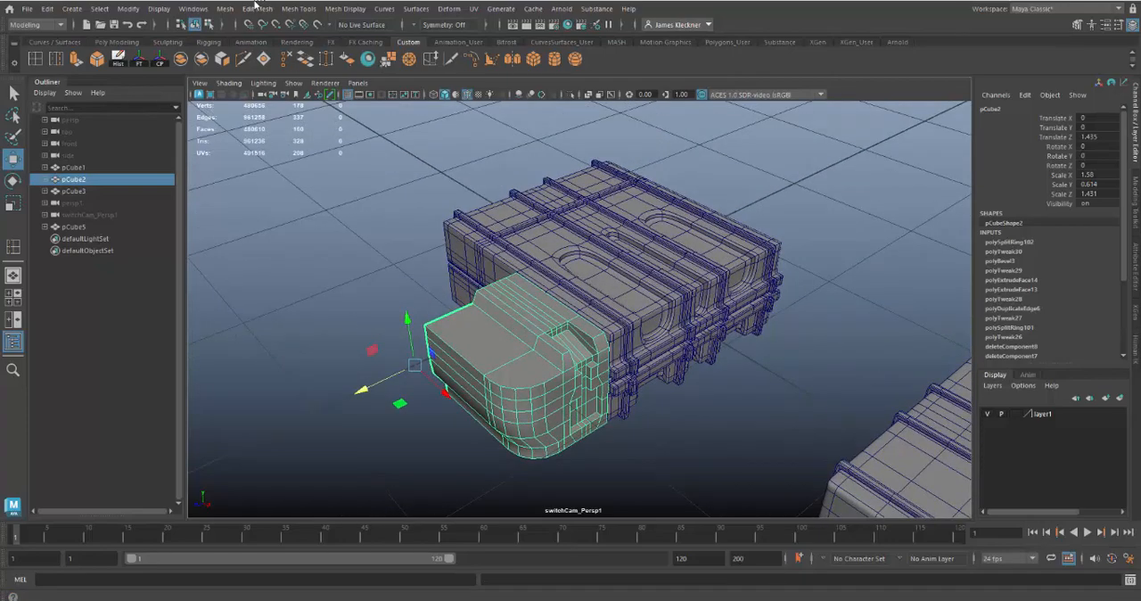
Try mirroring the end block across the world X axis with merged borders, and undo the mirror
left_click(224, 9)
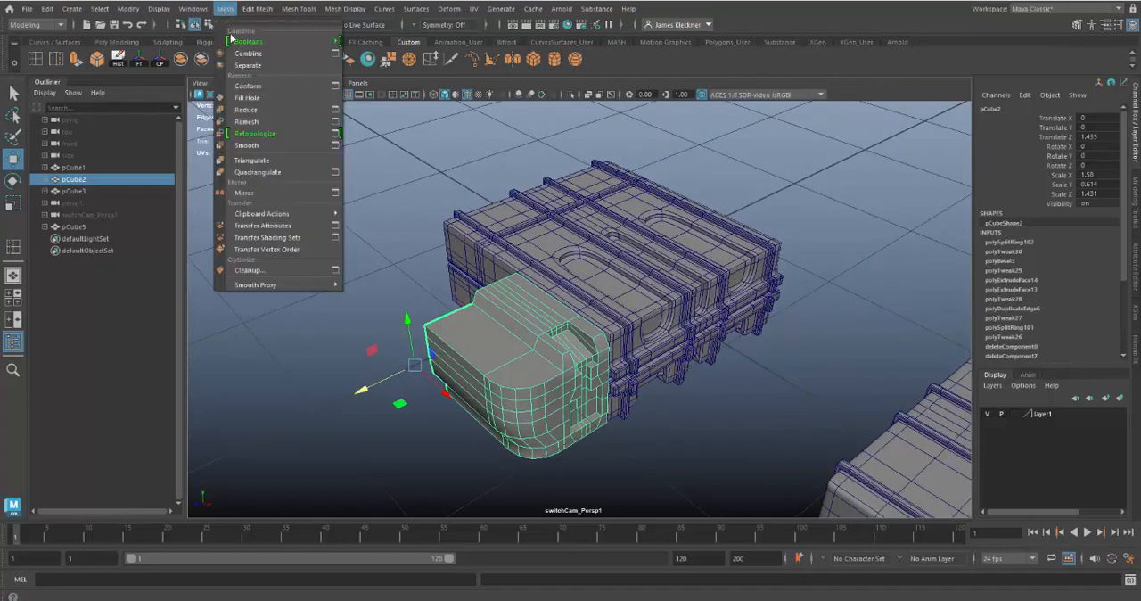
left_click(259, 194)
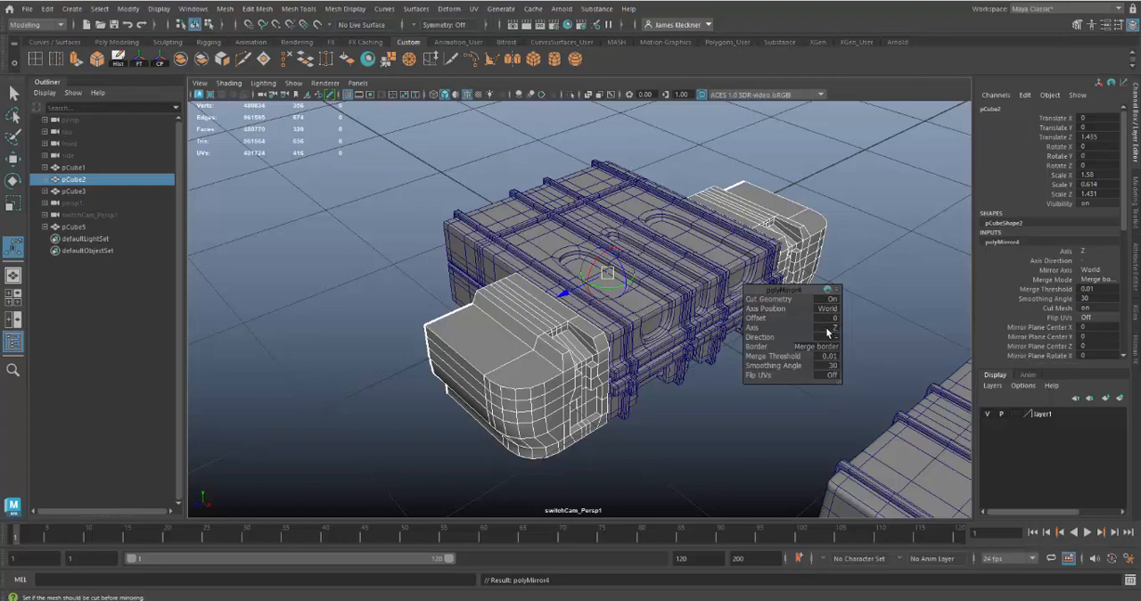
left_click(831, 332)
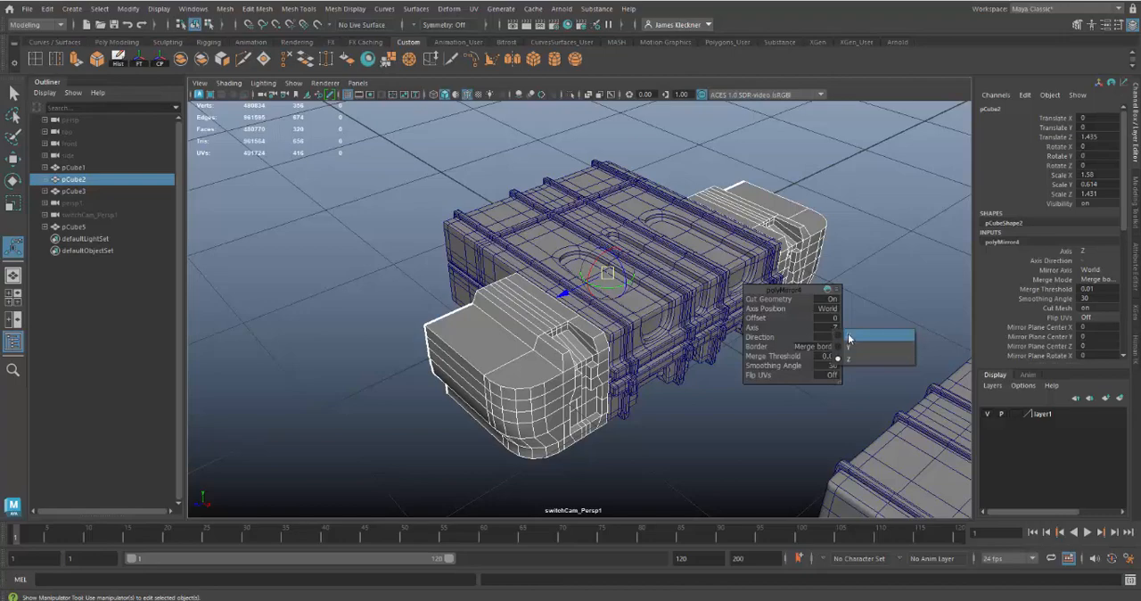
left_click(848, 338)
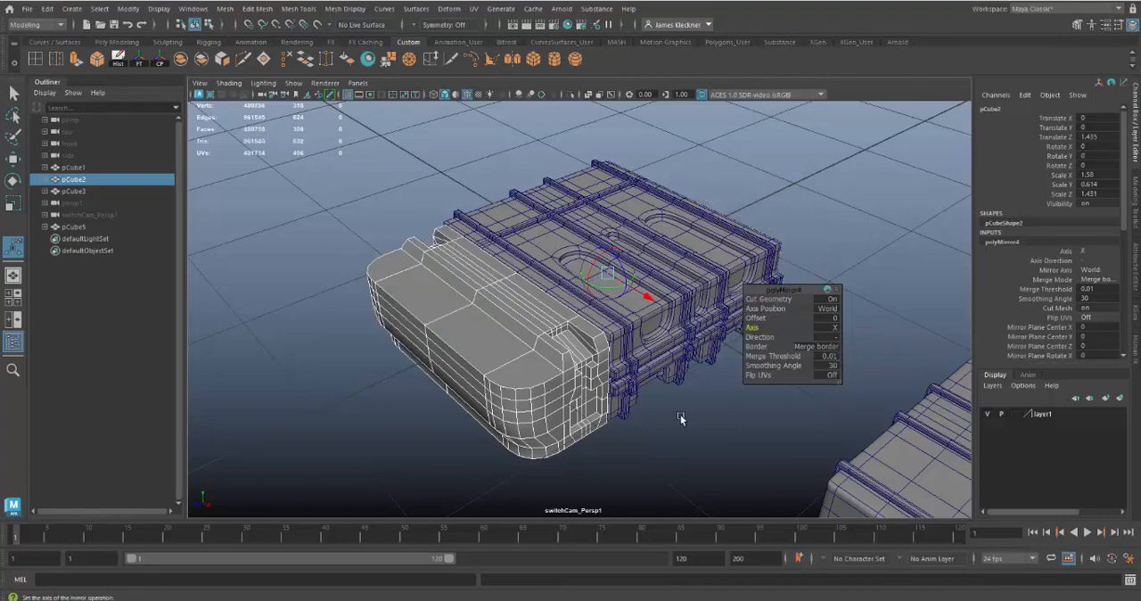
mouse_move(673, 440)
left_mouse_down("alt")
mouse_move(782, 413)
mouse_move(792, 395)
mouse_move(861, 408)
mouse_move(815, 427)
mouse_move(670, 435)
left_mouse_up("alt")
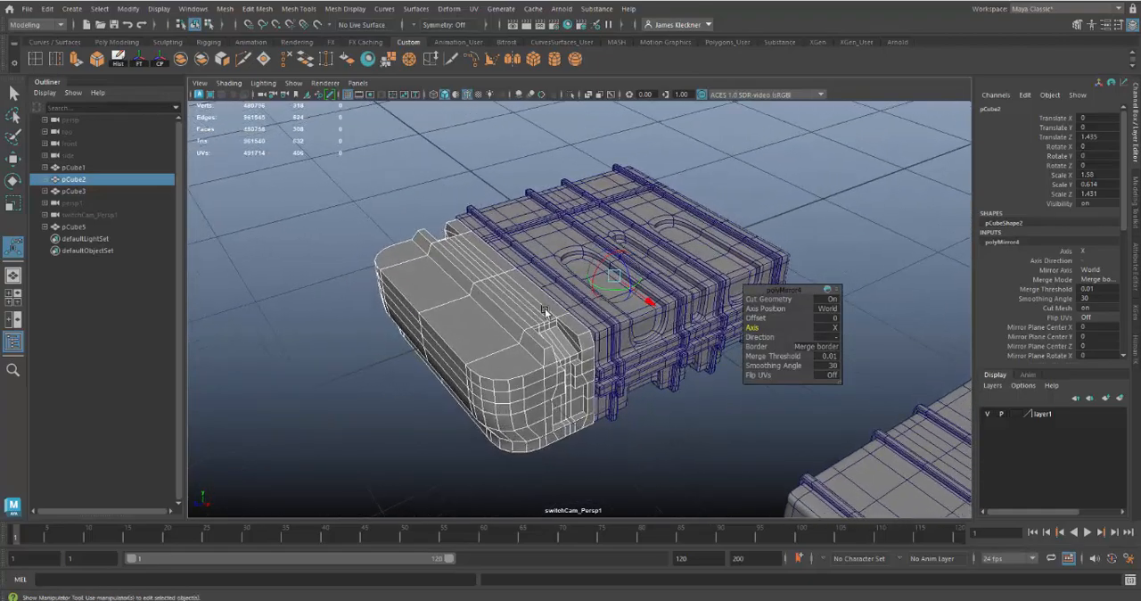
mouse_move(725, 416)
right_mouse_down("alt")
mouse_move(611, 365)
mouse_move(621, 331)
mouse_move(803, 484)
mouse_move(736, 433)
mouse_move(716, 434)
right_mouse_up("alt")
key("ctrl+z")
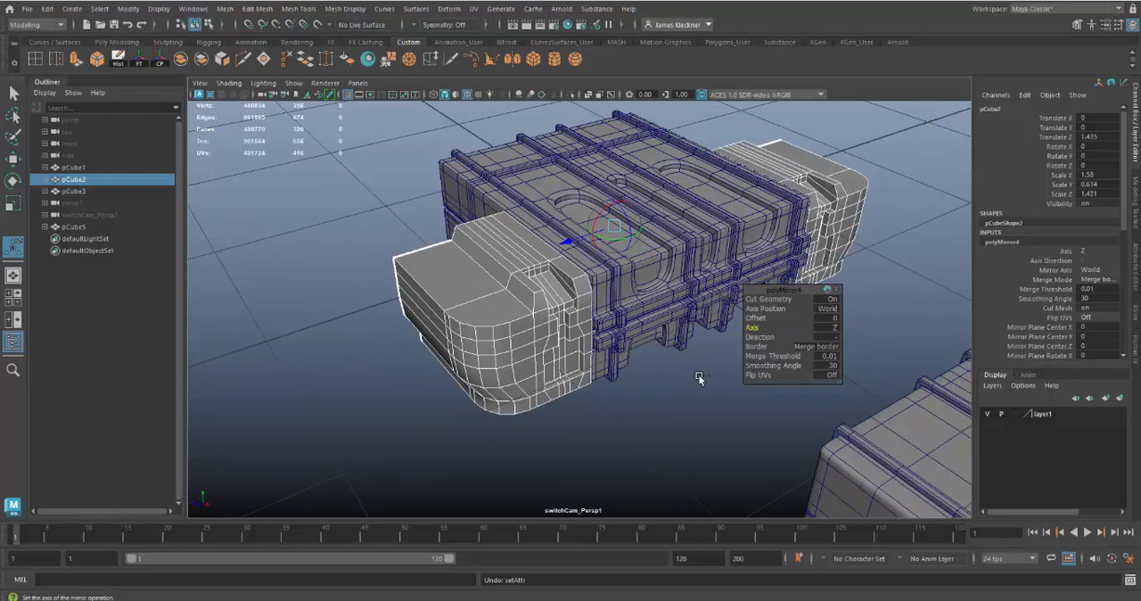
key("ctrl+z")
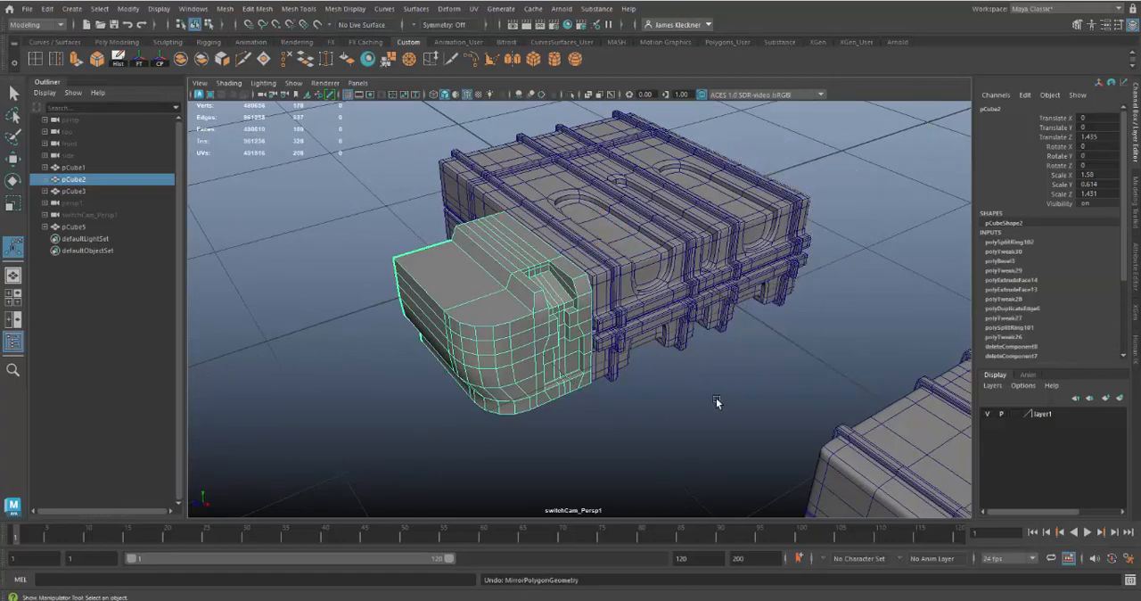
Examine the reference end piece's shape and edge loops against the unmirrored half block
right_click_drag(618, 398, 461, 276, "alt")
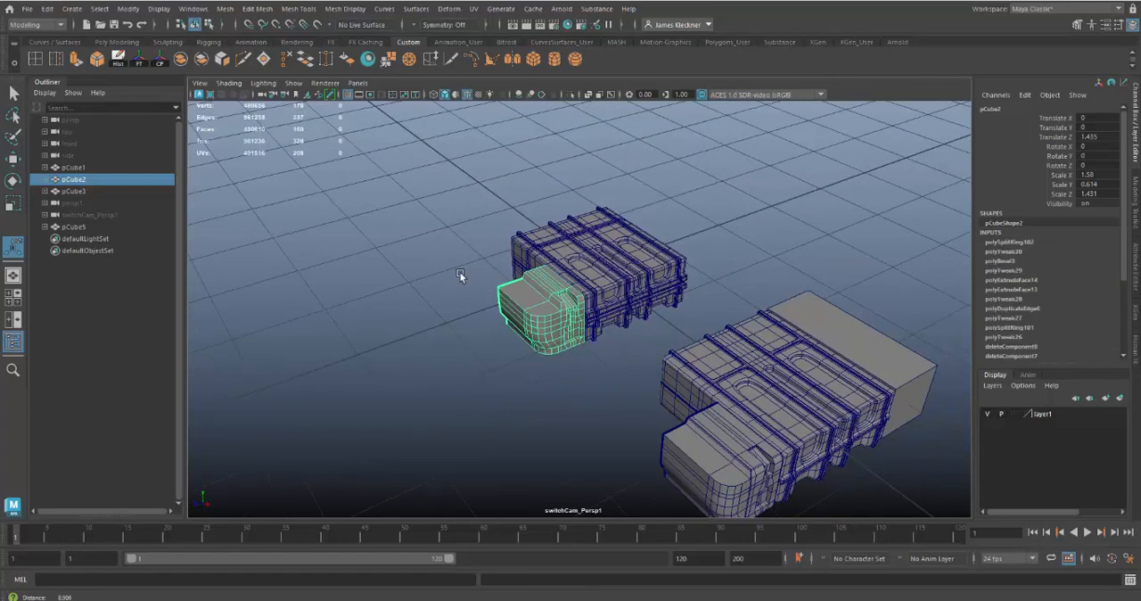
middle_click_drag(460, 275, 392, 209, "alt")
right_click_drag(392, 210, 608, 391, "alt")
left_click_drag(608, 391, 598, 304, "alt")
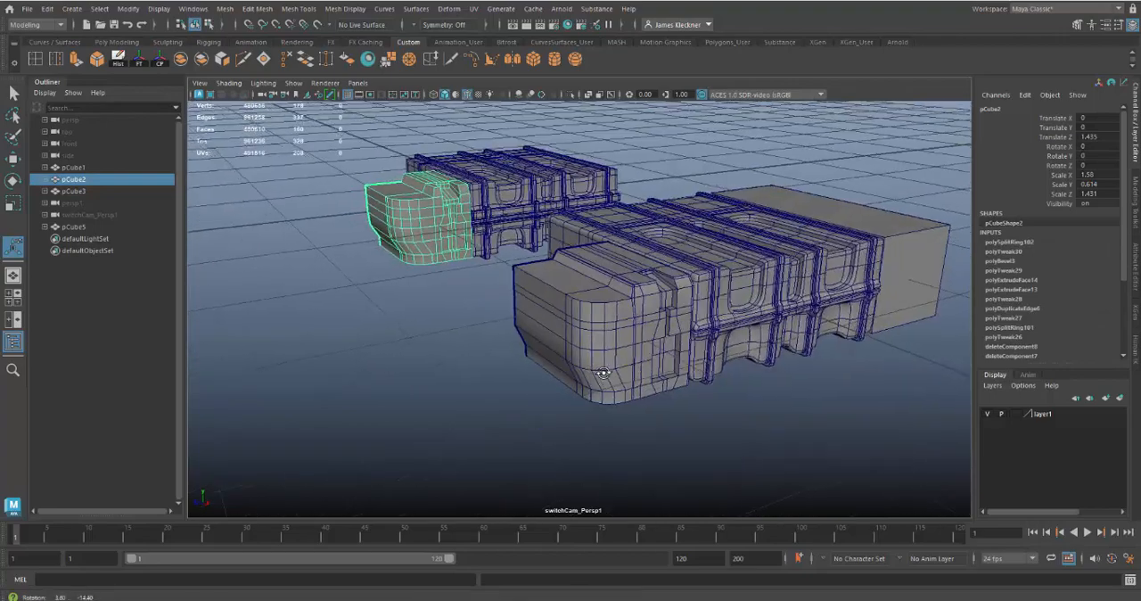